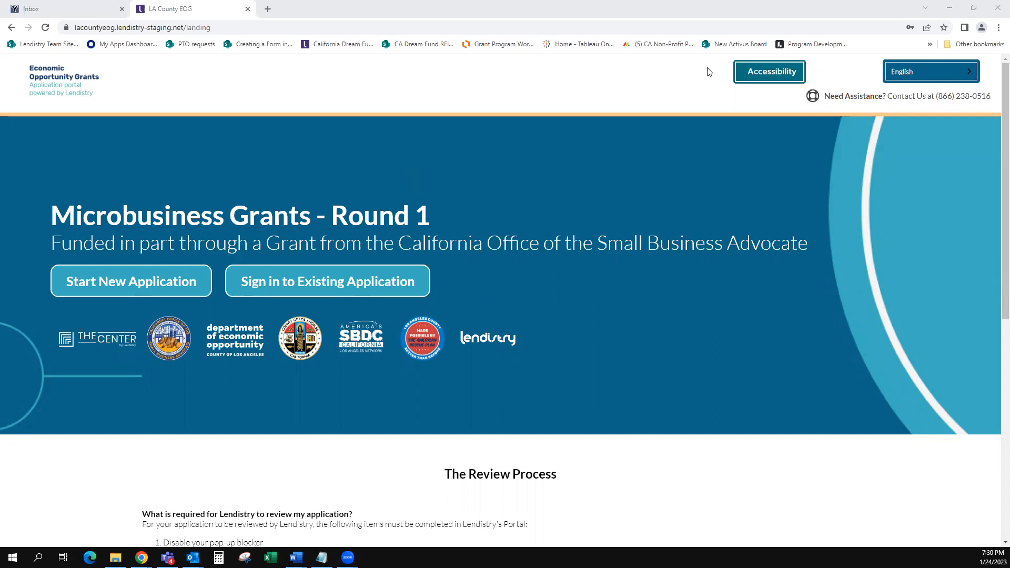
Step: Check the accessibility options and page languages, keeping English
{"action": "left_click", "coordinate": [770, 77]}
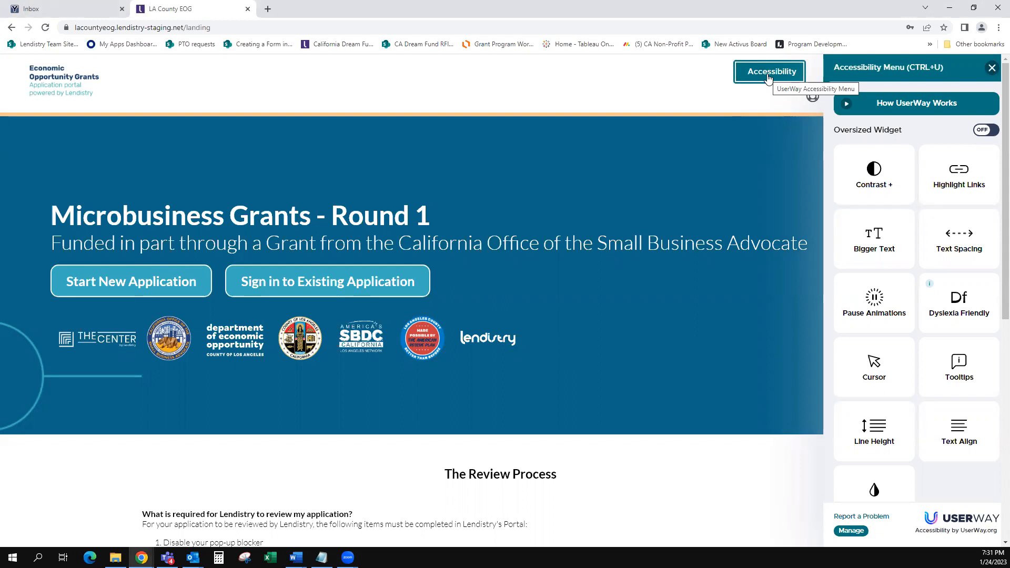
{"action": "left_click", "coordinate": [768, 76]}
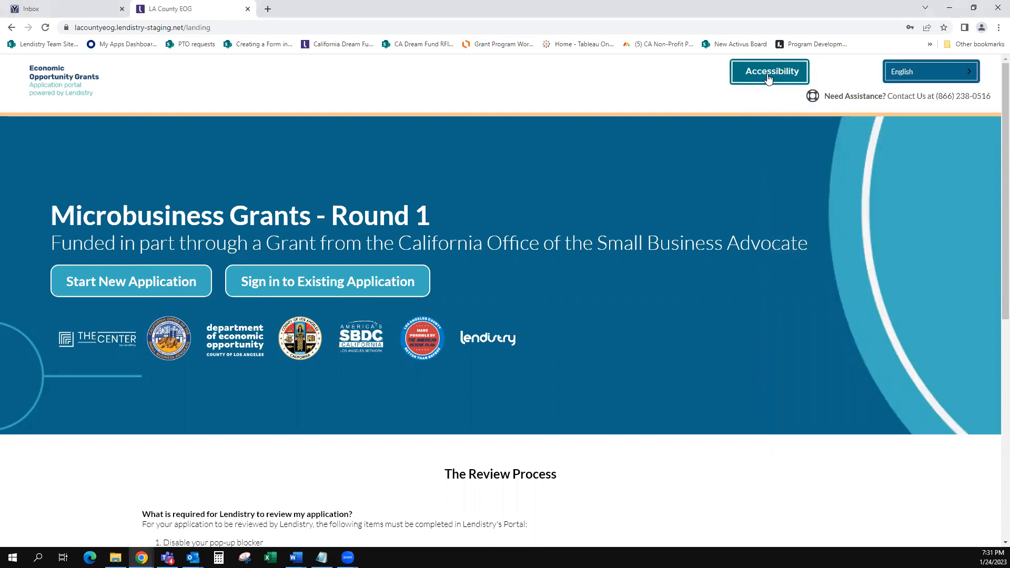
{"action": "left_click", "coordinate": [914, 76]}
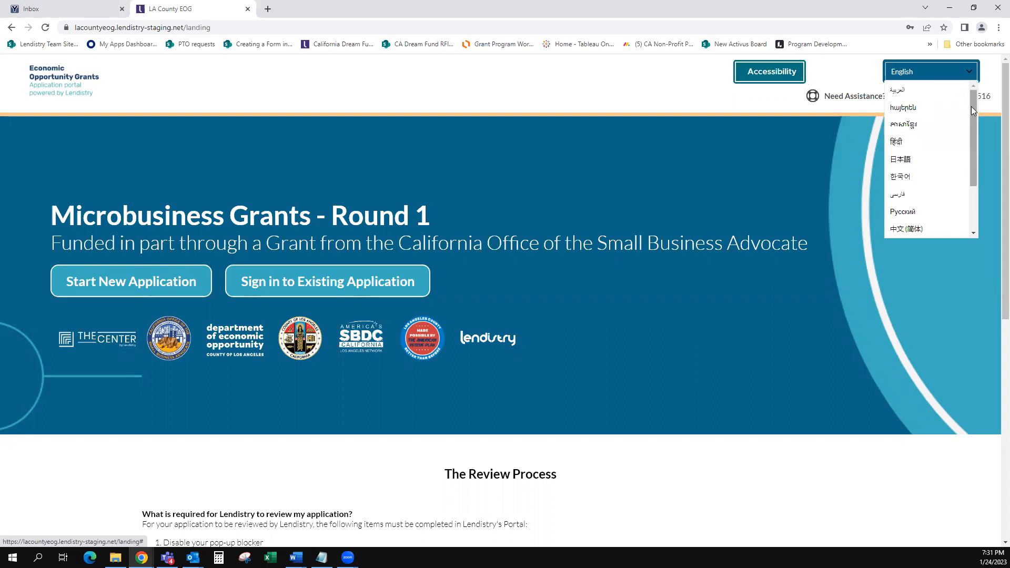
{"action": "scroll", "coordinate": [968, 157], "scroll_direction": "down", "scroll_amount": 2}
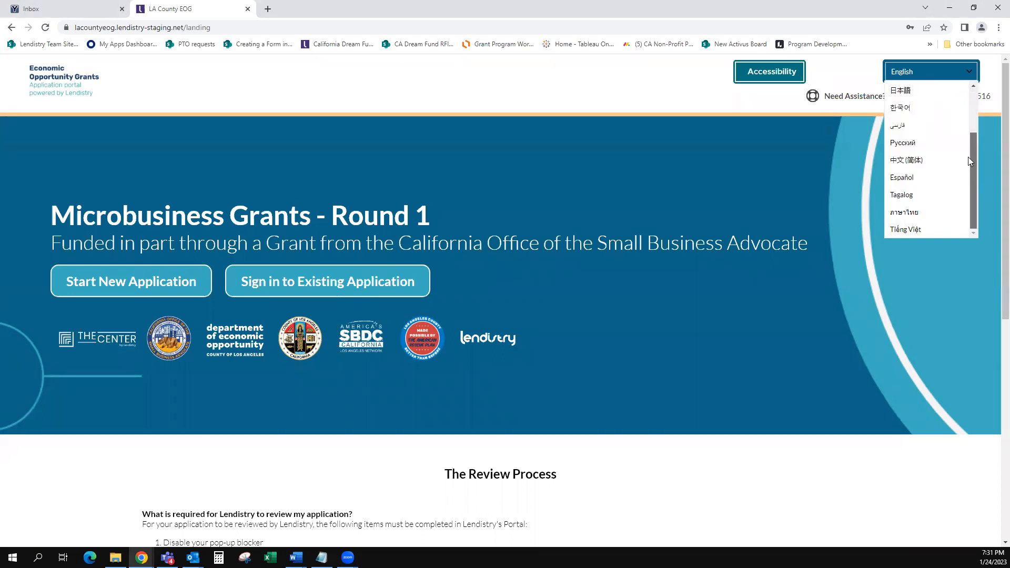
{"action": "left_click", "coordinate": [972, 84]}
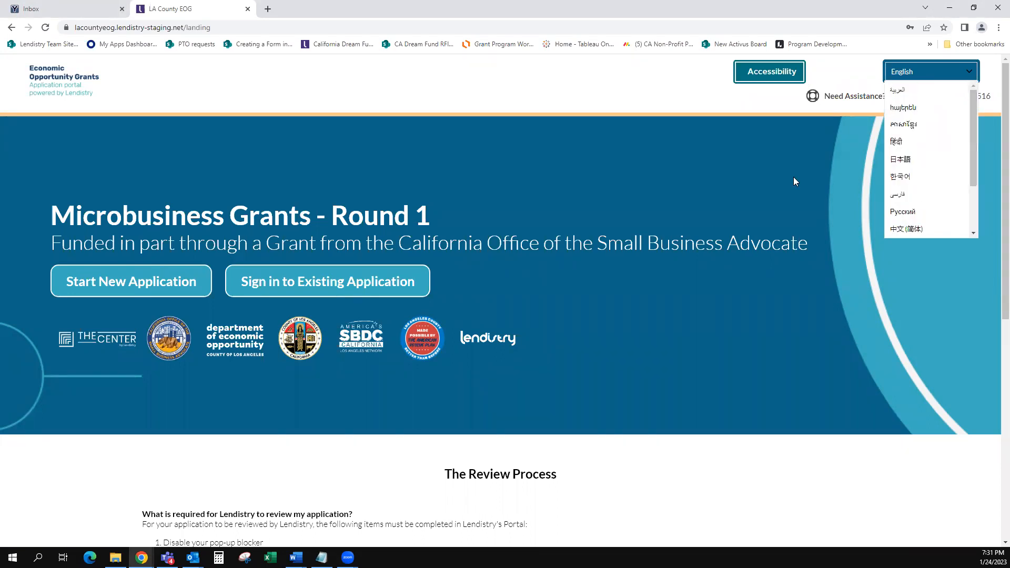
{"action": "left_click", "coordinate": [916, 75]}
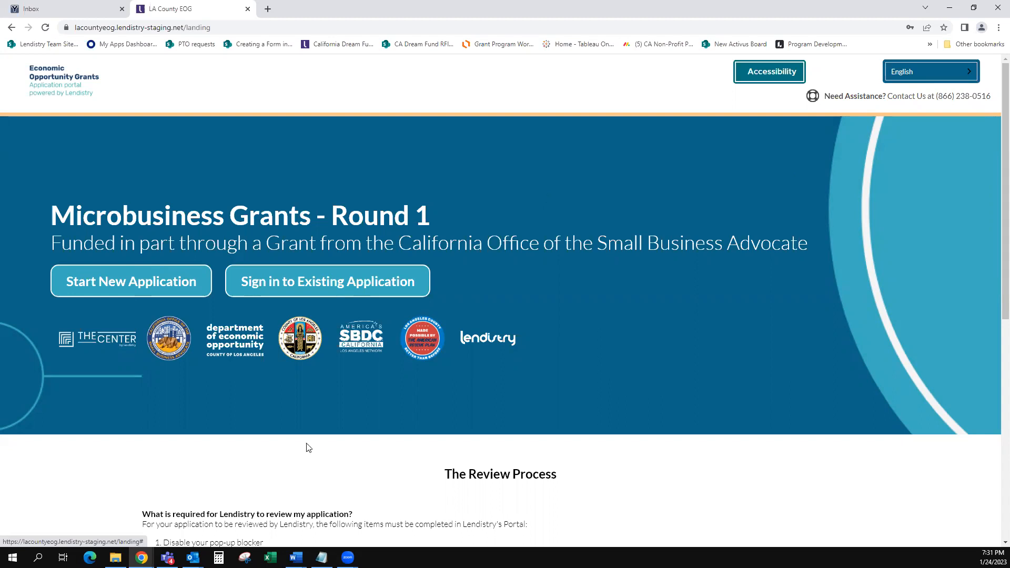
{"action": "scroll", "coordinate": [309, 448], "scroll_direction": "down", "scroll_amount": 1}
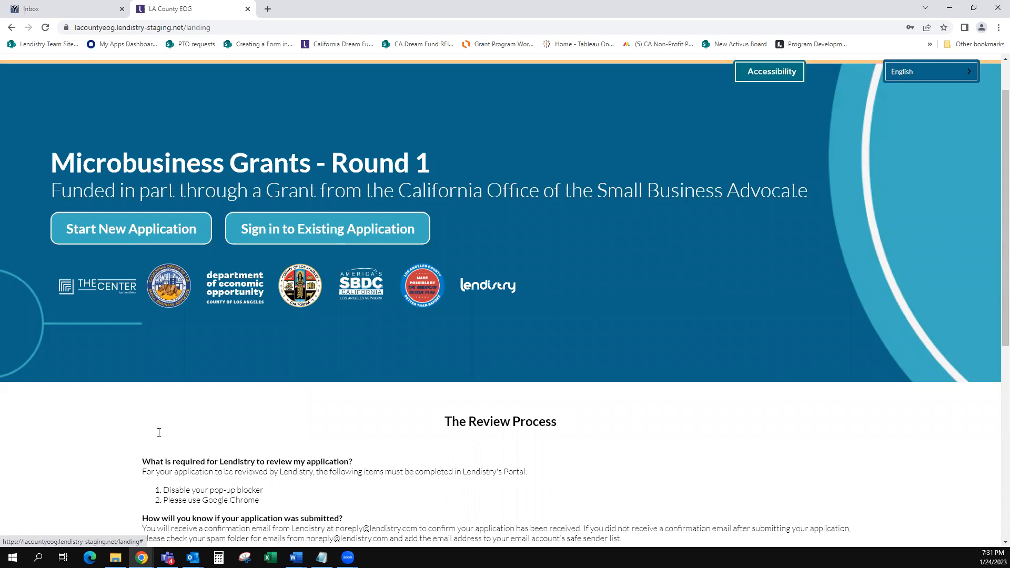
{"action": "scroll", "coordinate": [138, 439], "scroll_direction": "down", "scroll_amount": 2}
{"action": "scroll", "coordinate": [124, 443], "scroll_direction": "down", "scroll_amount": 2}
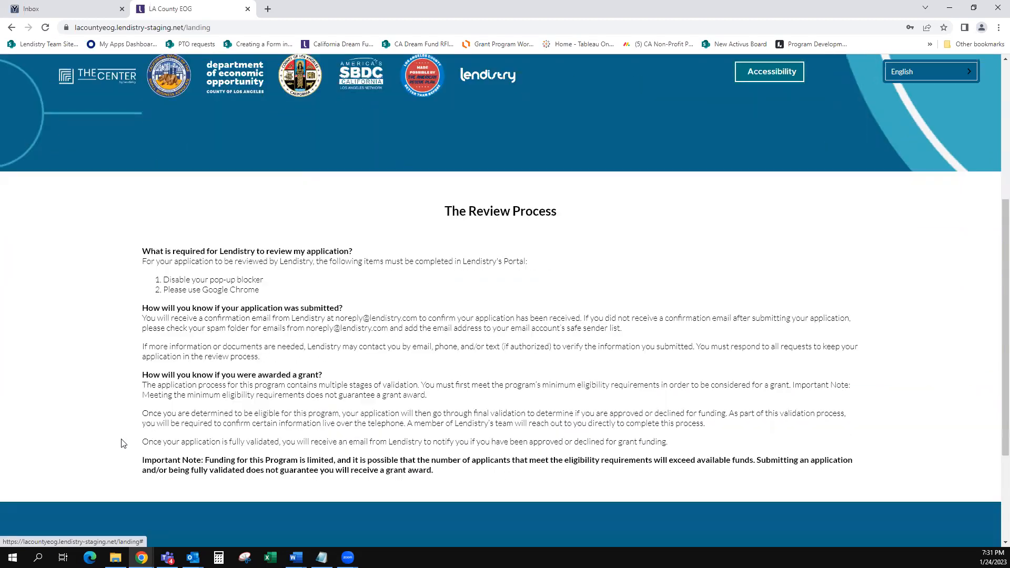
{"action": "scroll", "coordinate": [124, 444], "scroll_direction": "up", "scroll_amount": 3}
{"action": "scroll", "coordinate": [129, 442], "scroll_direction": "up", "scroll_amount": 1}
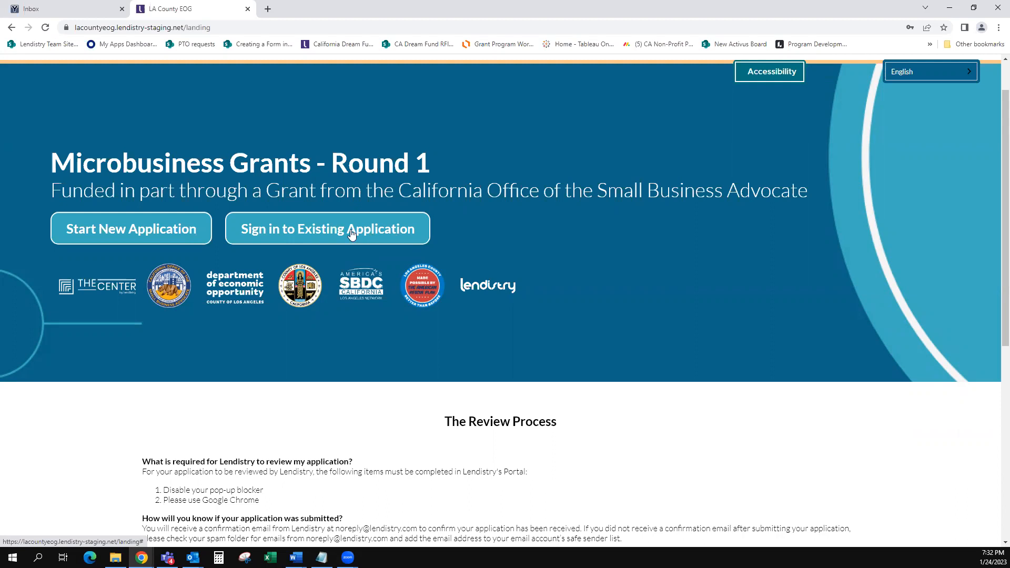
Step: Start a new application and enter the owner's first name, last name and e-mail address
{"action": "left_click", "coordinate": [146, 234]}
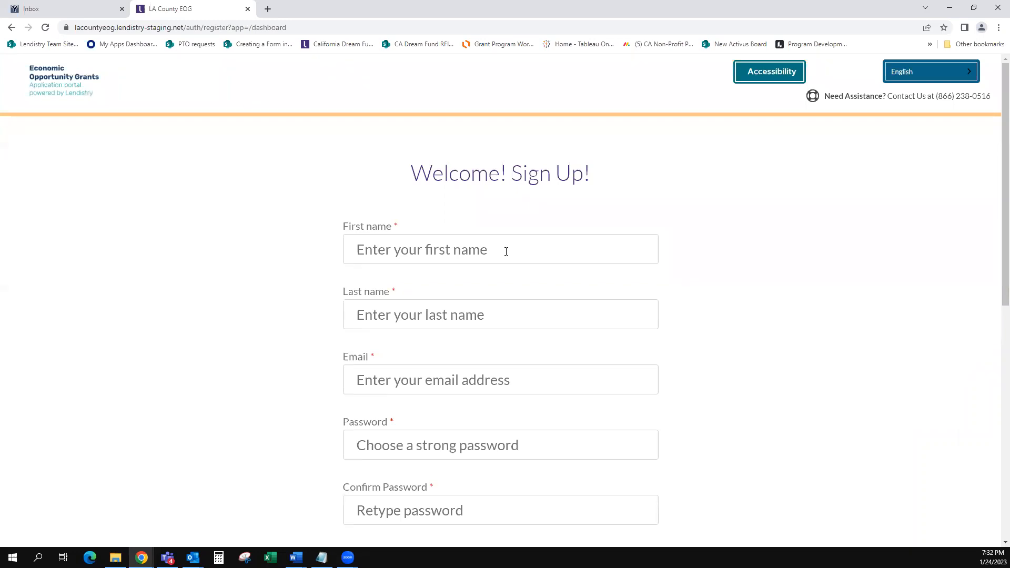
{"action": "left_click", "coordinate": [506, 251]}
{"action": "key", "text": "Tab"}
{"action": "key", "text": "Tab"}
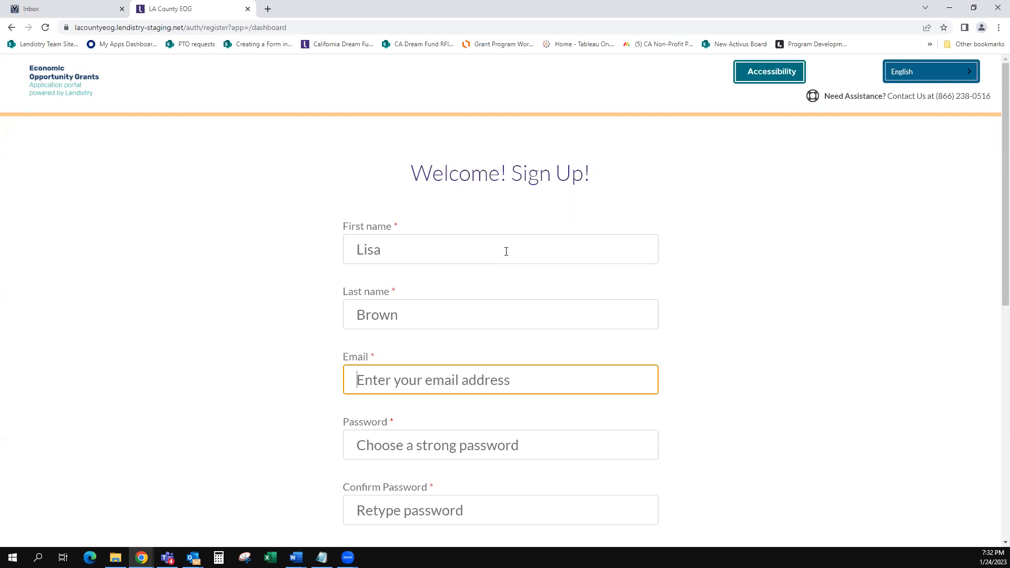
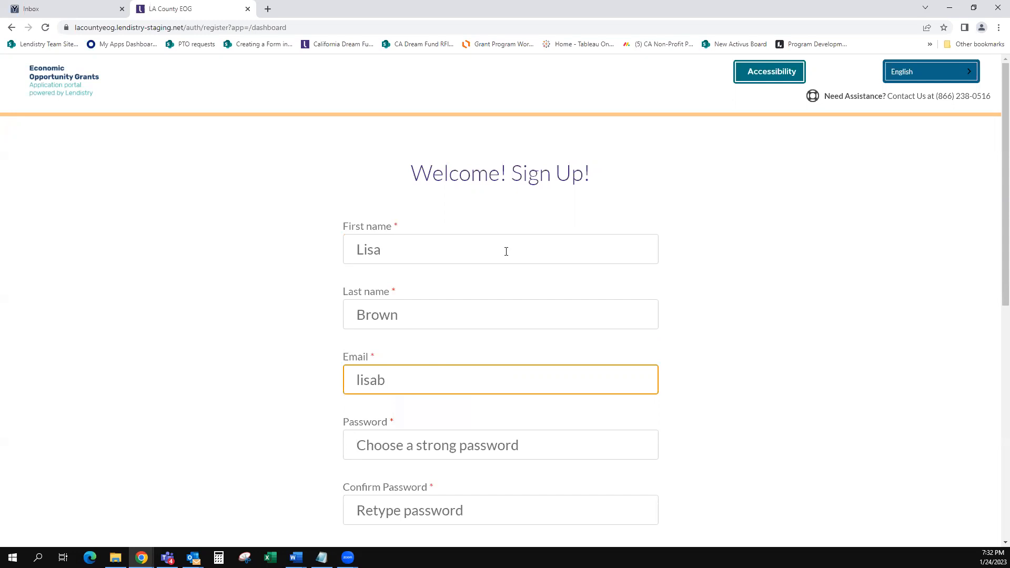
{"action": "key", "text": "Tab"}
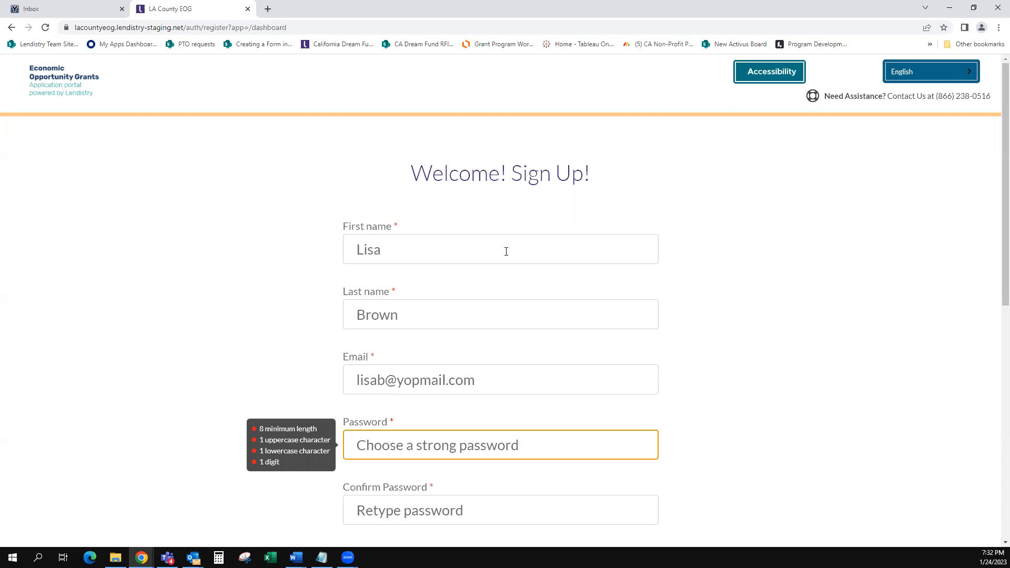
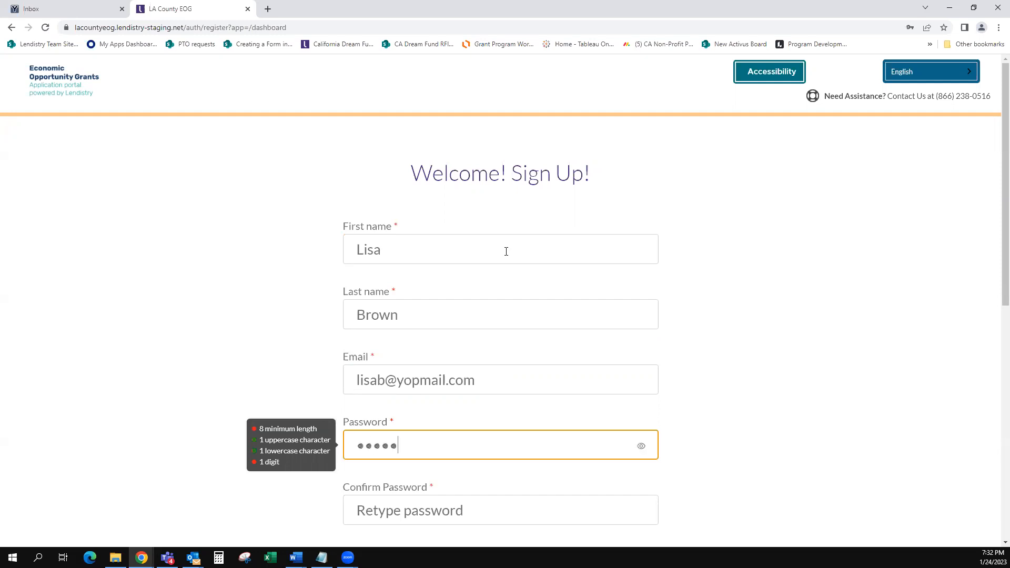
Step: Enter and confirm the account password, add the mobile number, and accept the e-signature consent
{"action": "key", "text": "BackSpace"}
{"action": "key", "text": "BackSpace"}
{"action": "key", "text": "BackSpace"}
{"action": "key", "text": "BackSpace"}
{"action": "key", "text": "BackSpace"}
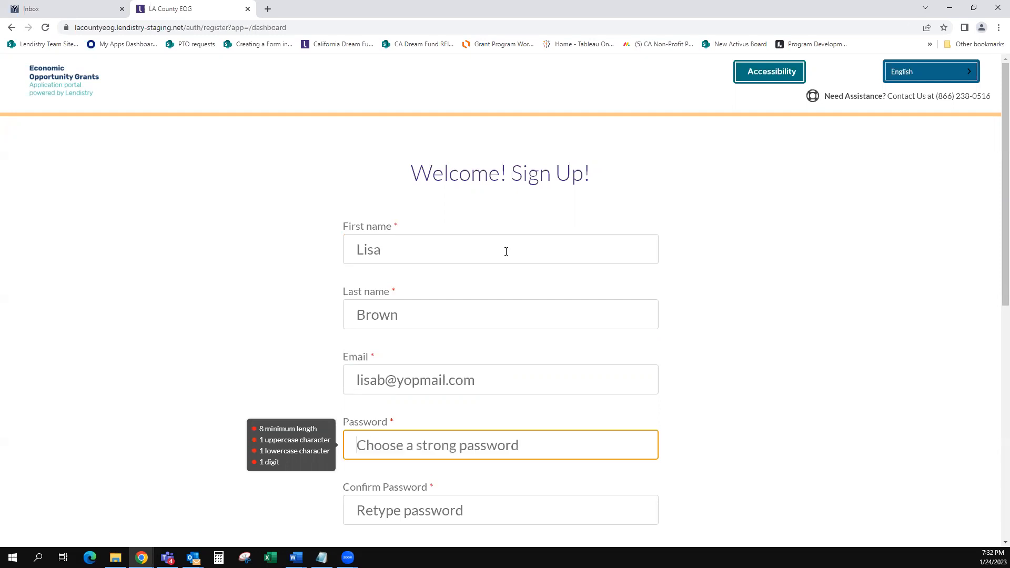
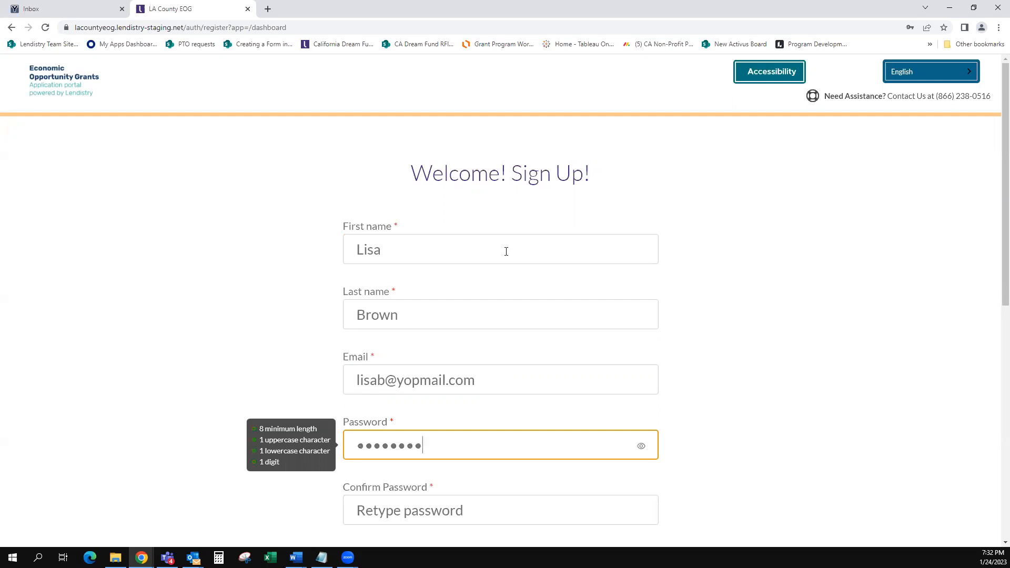
{"action": "key", "text": "Tab"}
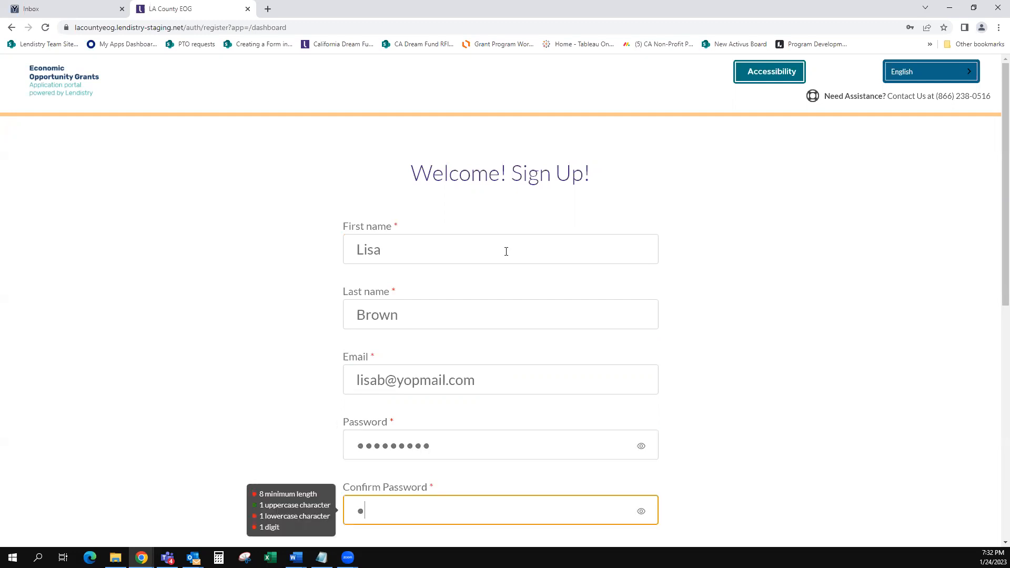
{"action": "key", "text": "Tab"}
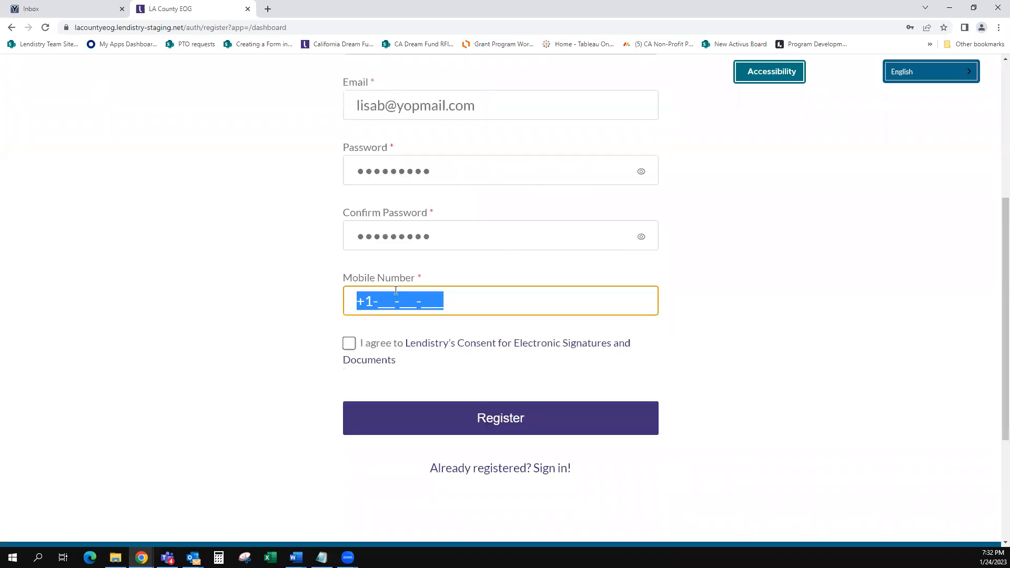
{"action": "left_click", "coordinate": [377, 303]}
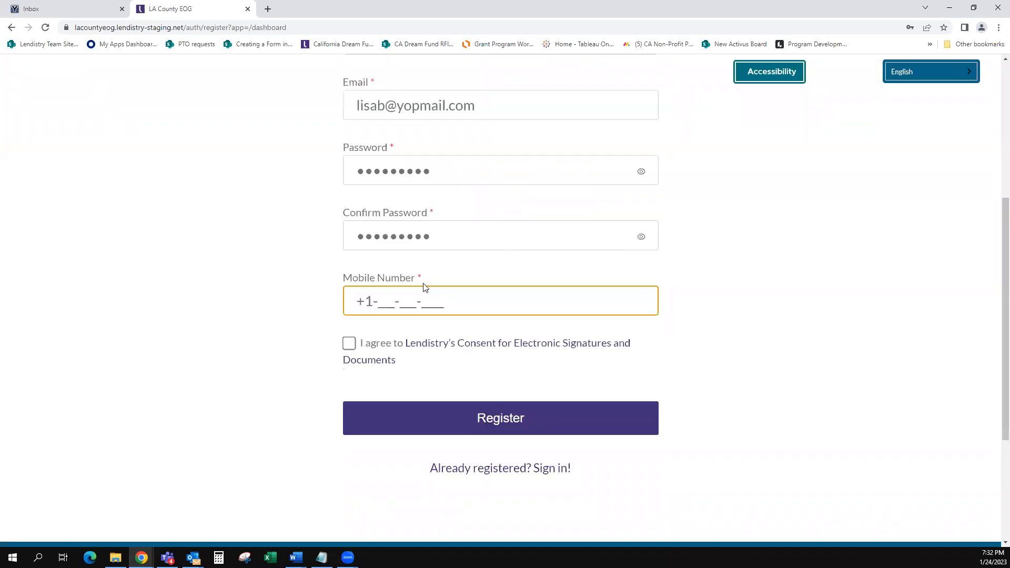
{"action": "type", "text": "44"}
{"action": "key", "text": "BackSpace"}
{"action": "key", "text": "BackSpace"}
{"action": "left_click", "coordinate": [349, 344]}
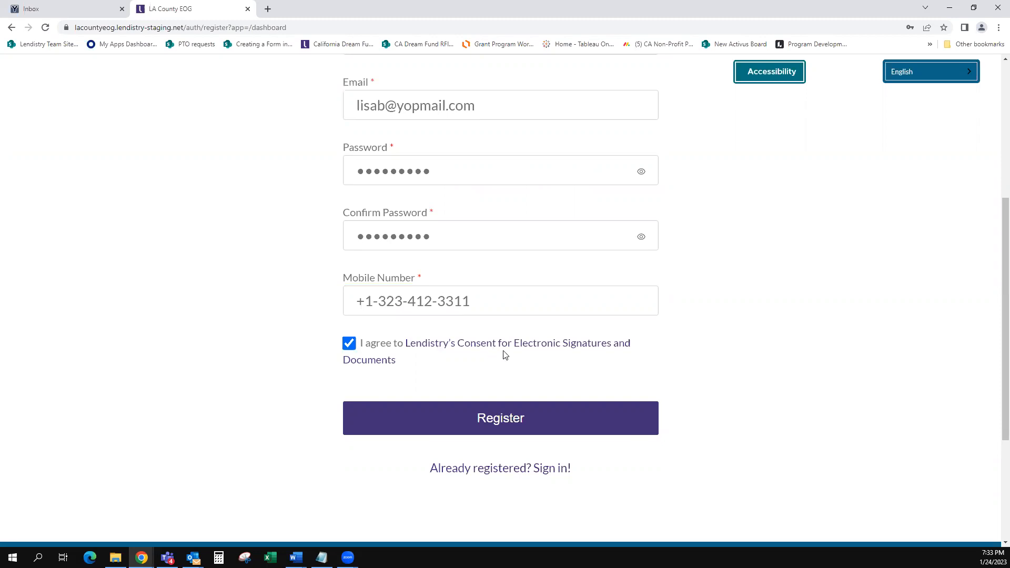
Step: Register, verify the phone with the texted security code, and apply for Microbusiness Grants
{"action": "left_click", "coordinate": [469, 421]}
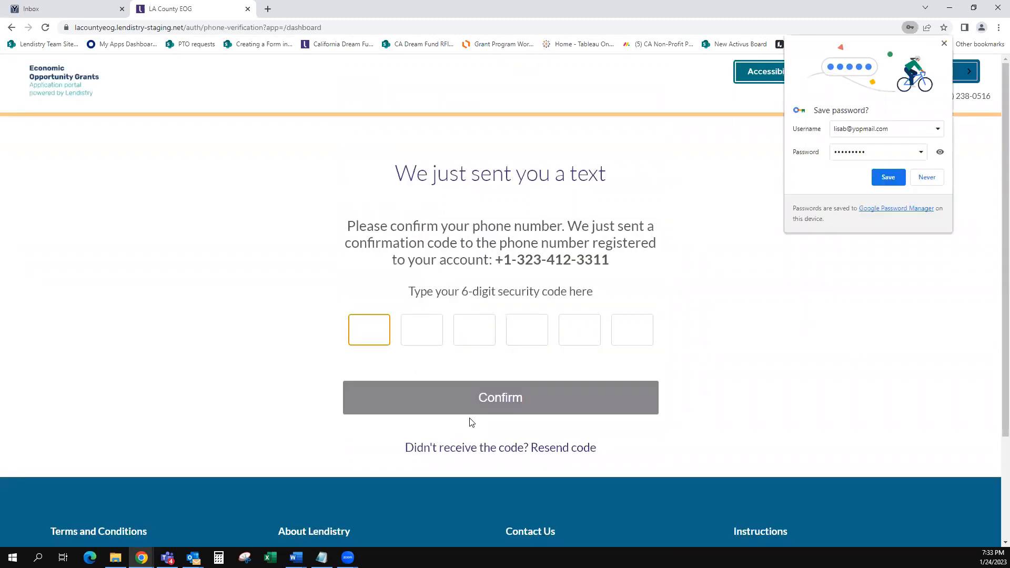
{"action": "left_click", "coordinate": [944, 44]}
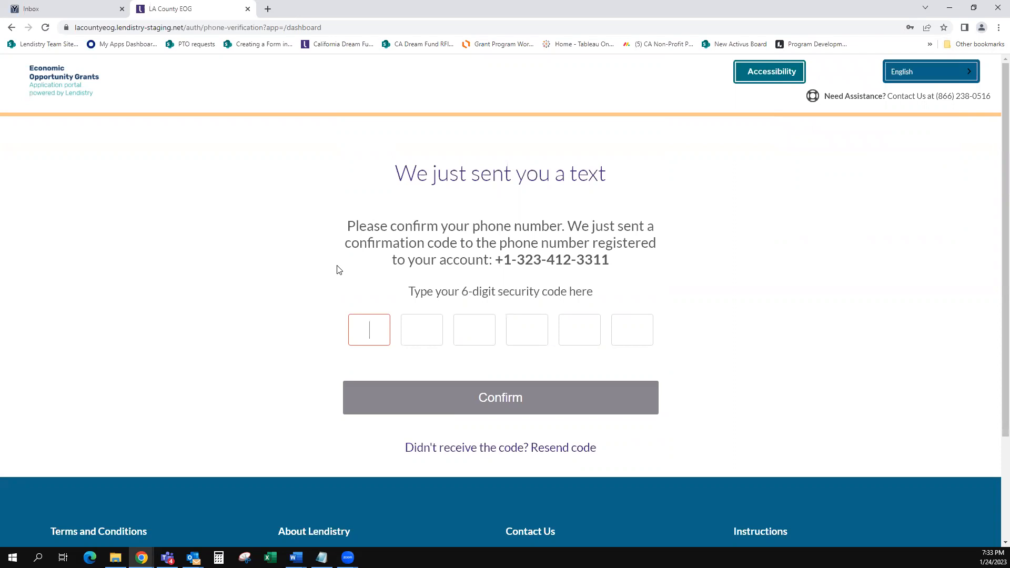
{"action": "left_click", "coordinate": [375, 335]}
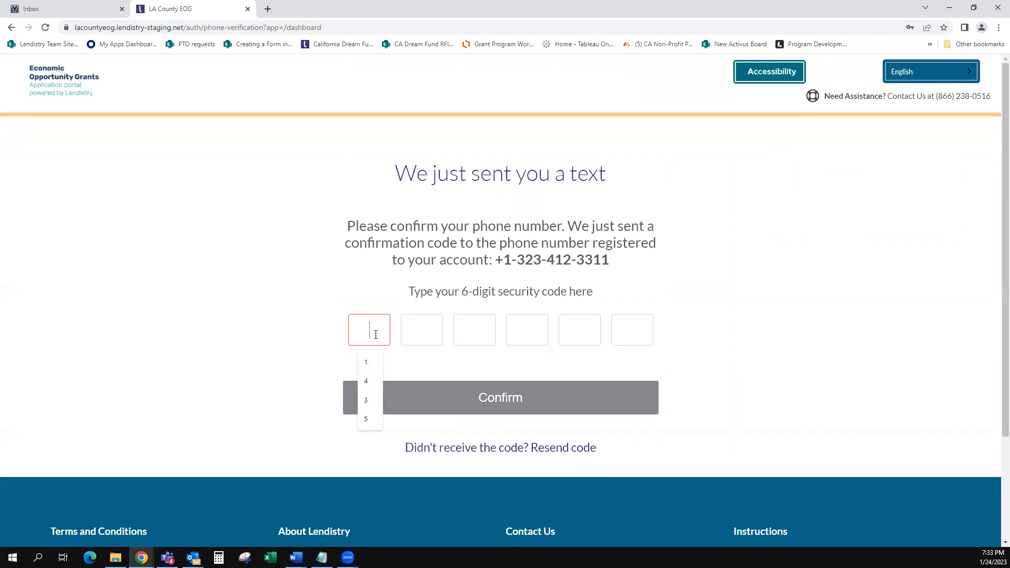
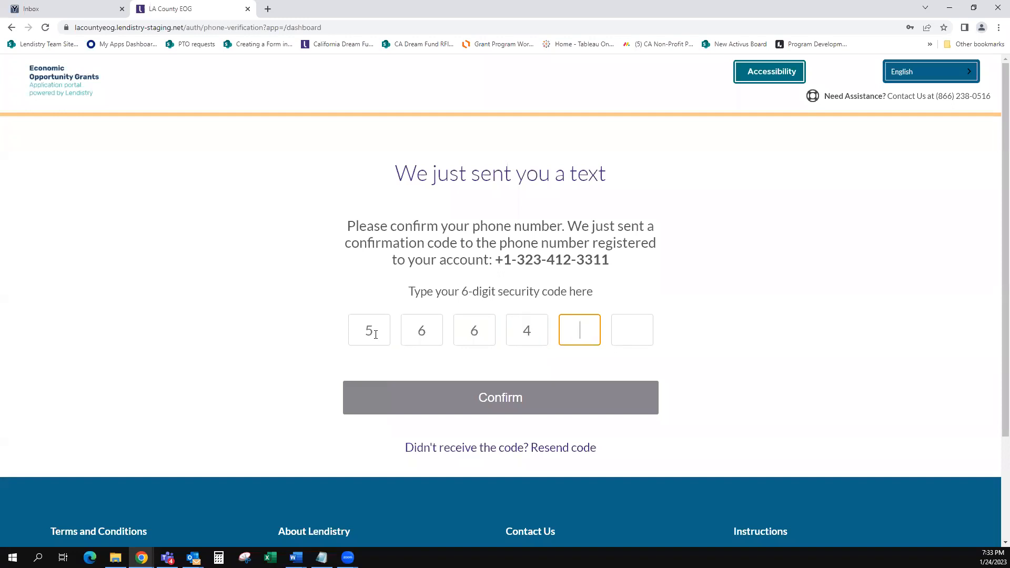
{"action": "left_click", "coordinate": [441, 400]}
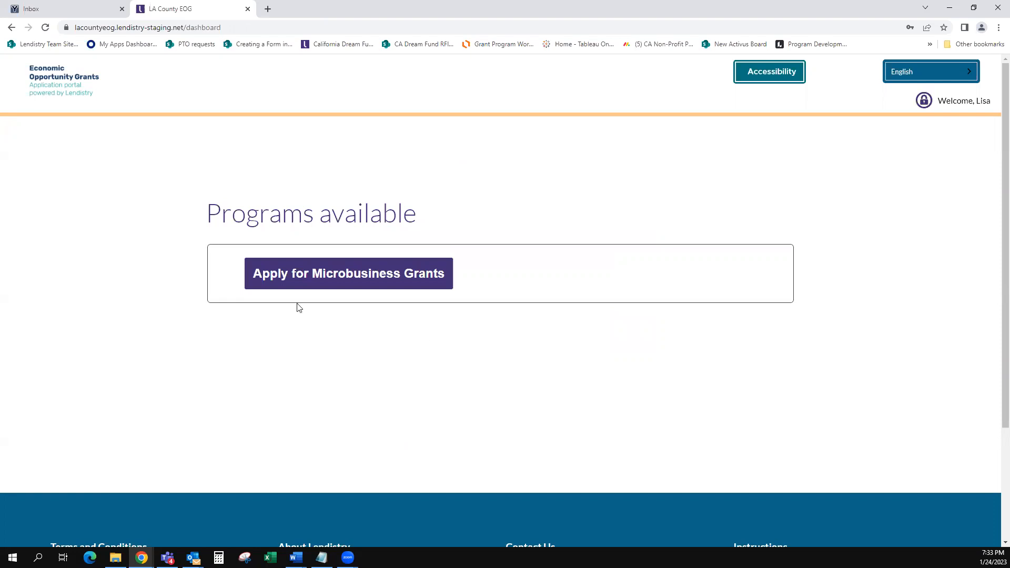
{"action": "left_click", "coordinate": [355, 282]}
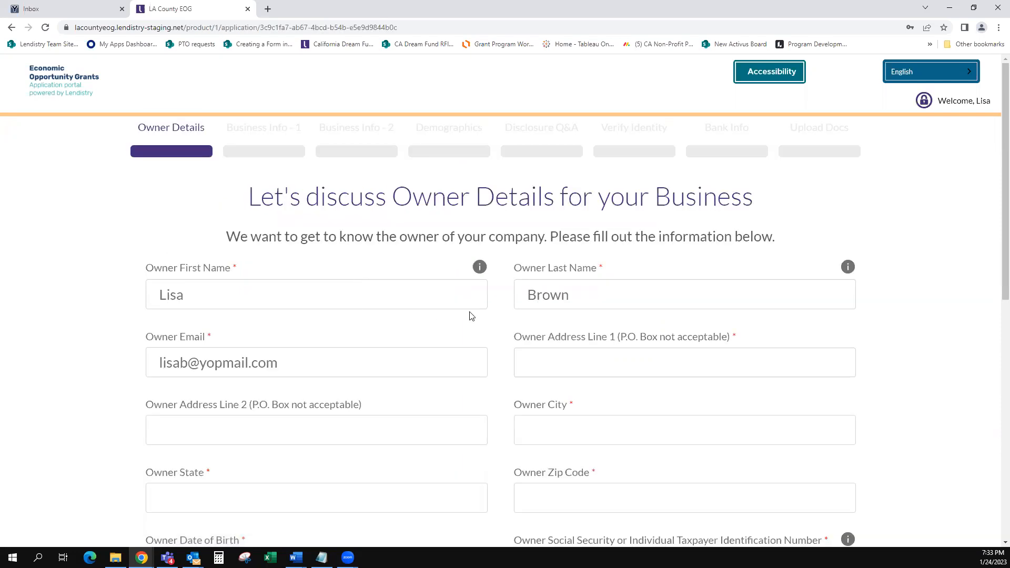
Step: Type the start of the owner's street address and choose its Los Angeles suggestion
{"action": "scroll", "coordinate": [376, 363], "scroll_direction": "down", "scroll_amount": 1}
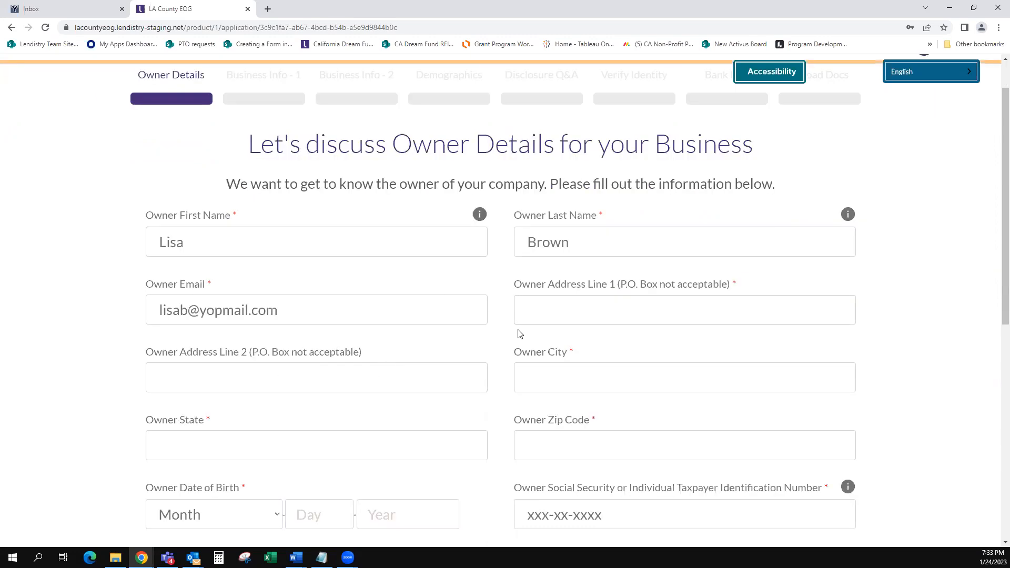
{"action": "left_click", "coordinate": [565, 320]}
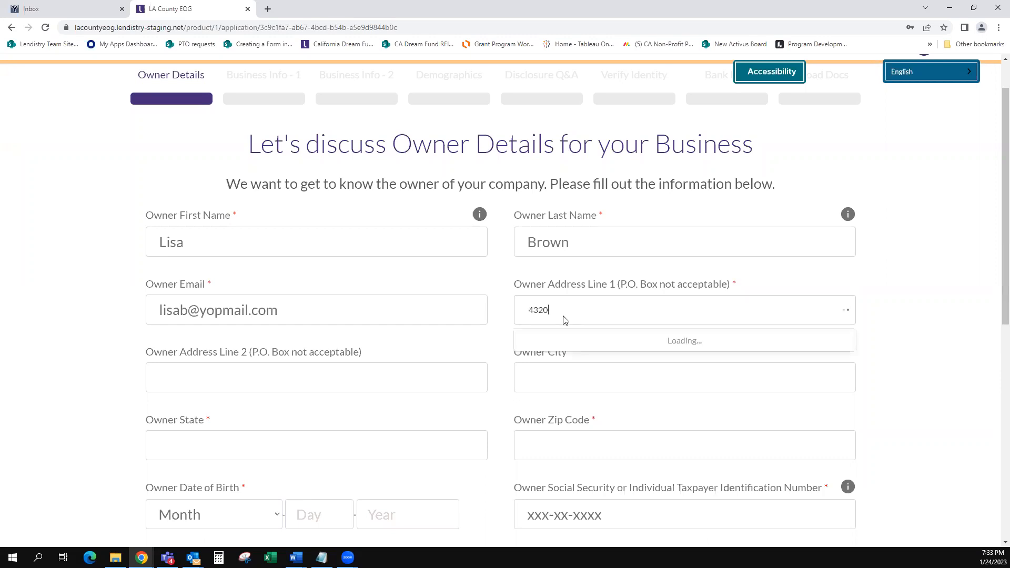
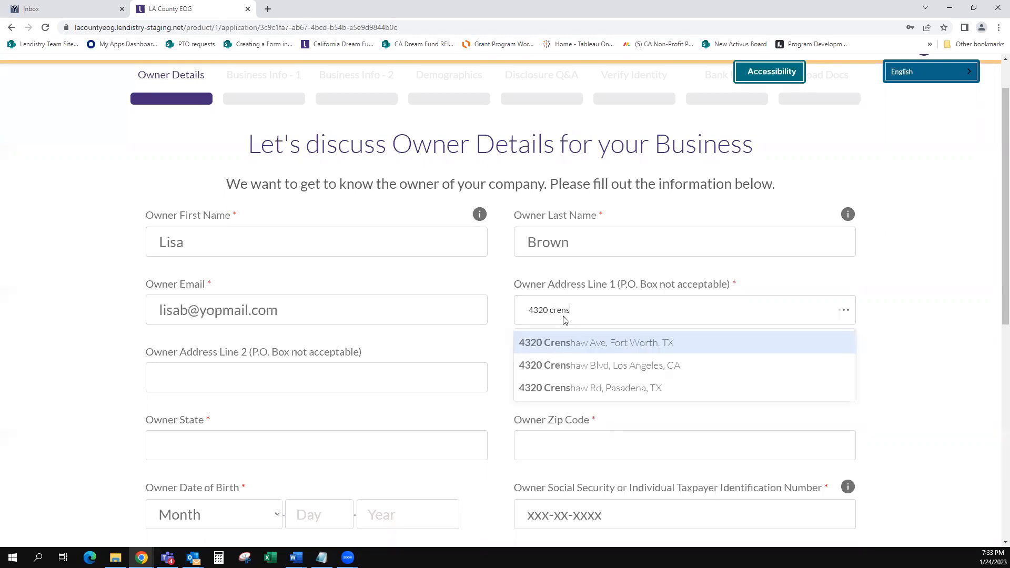
{"action": "key", "text": "Down"}
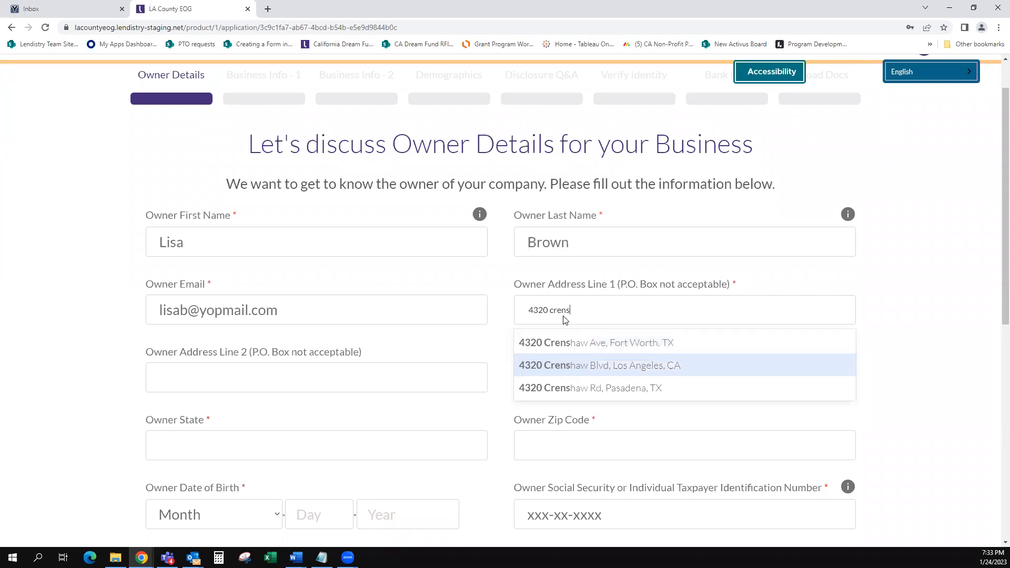
{"action": "left_click", "coordinate": [585, 369]}
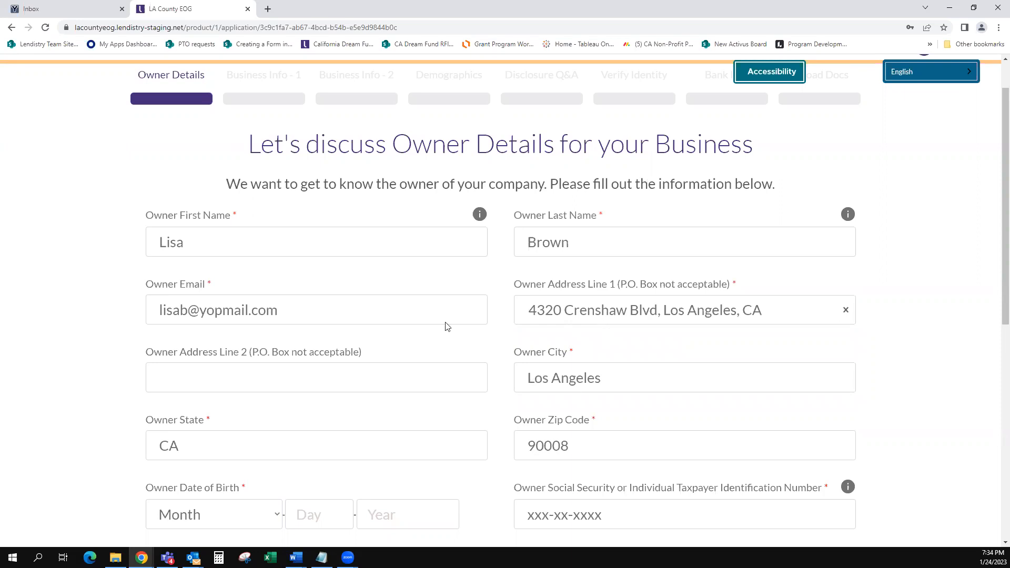
{"action": "scroll", "coordinate": [443, 329], "scroll_direction": "down", "scroll_amount": 2}
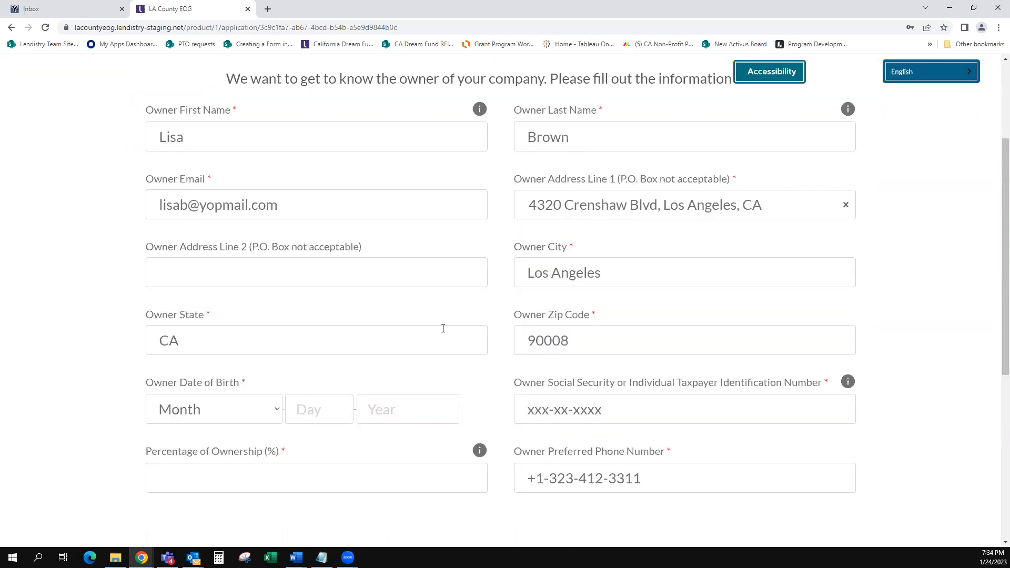
Step: Set the owner's birth date with October as the month, and enter the Social Security number
{"action": "left_click", "coordinate": [245, 419]}
{"action": "left_click", "coordinate": [217, 348]}
{"action": "left_click", "coordinate": [320, 408]}
{"action": "type", "text": "09"}
{"action": "type", "text": "1972"}
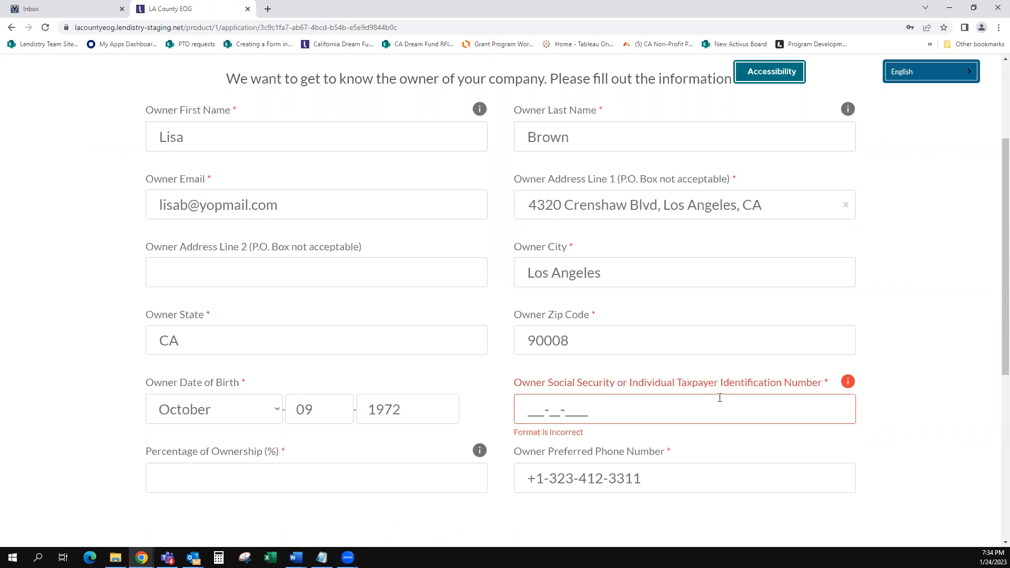
{"action": "left_click", "coordinate": [548, 415]}
Step: Set ownership to 100%, accept the SMS/Text Policy, and submit the owner details
{"action": "left_click", "coordinate": [255, 472]}
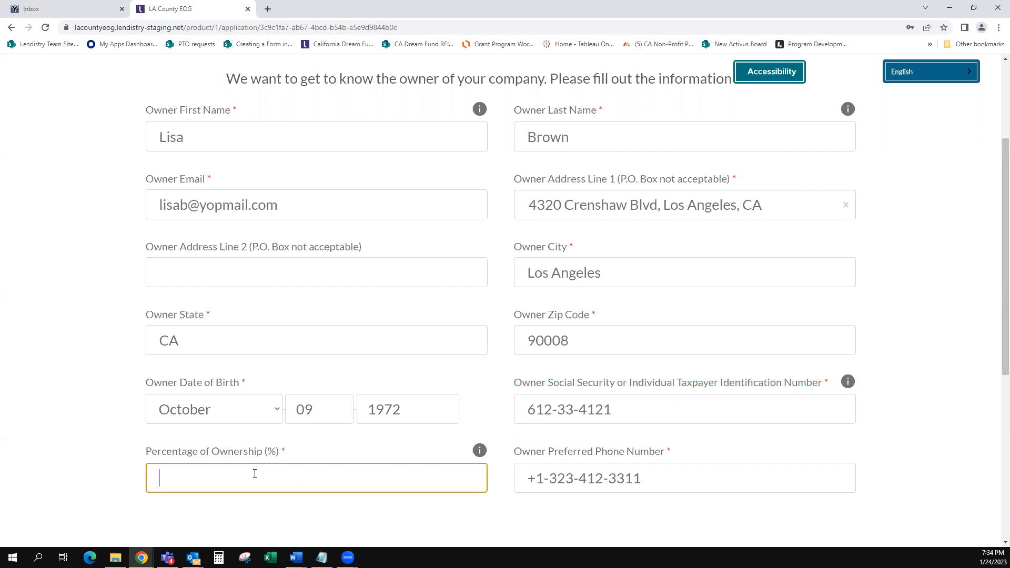
{"action": "type", "text": "100"}
{"action": "key", "text": "Tab"}
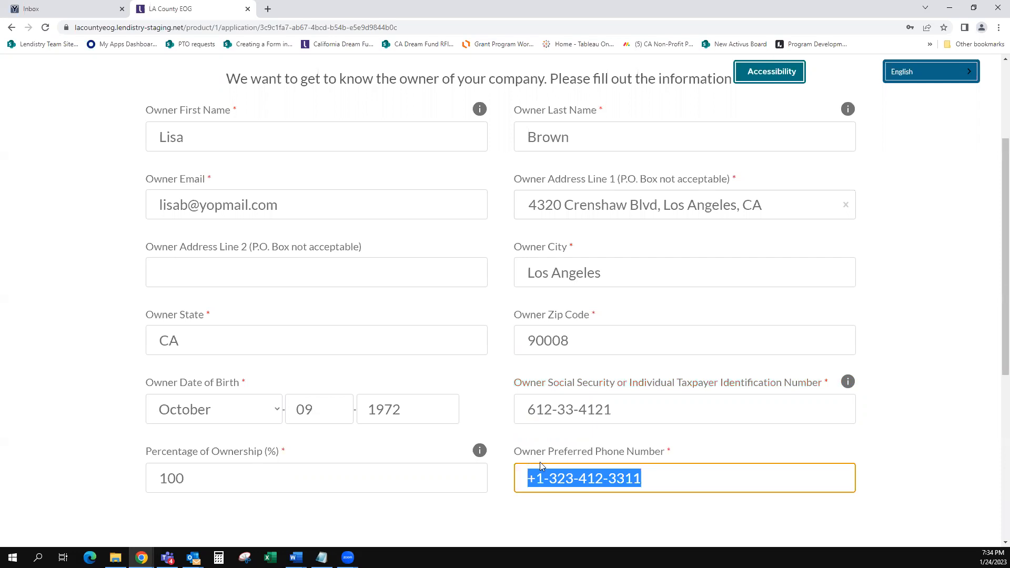
{"action": "scroll", "coordinate": [463, 476], "scroll_direction": "down", "scroll_amount": 2}
{"action": "left_click", "coordinate": [156, 463]}
{"action": "left_click", "coordinate": [258, 466]}
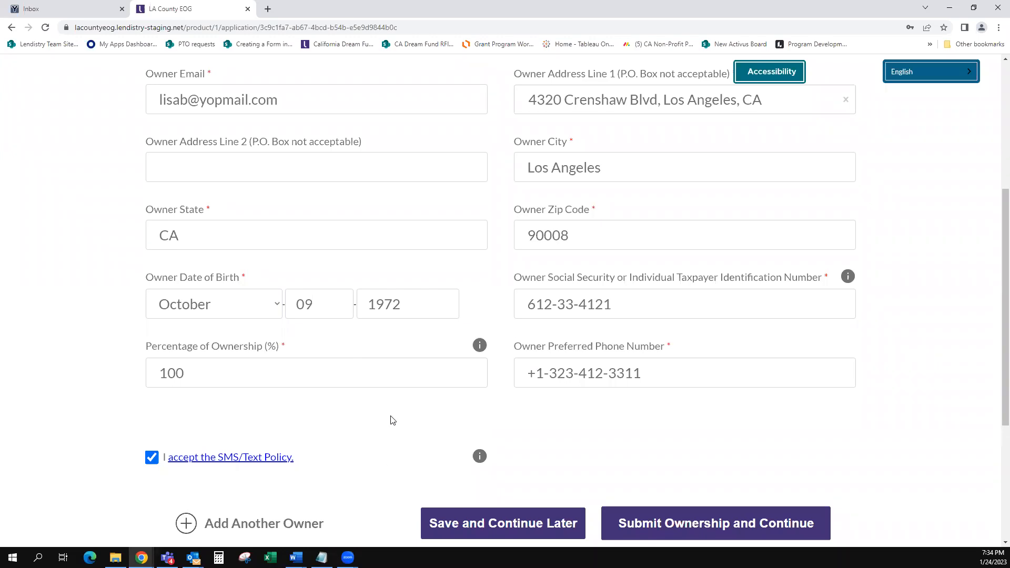
{"action": "left_click", "coordinate": [667, 526]}
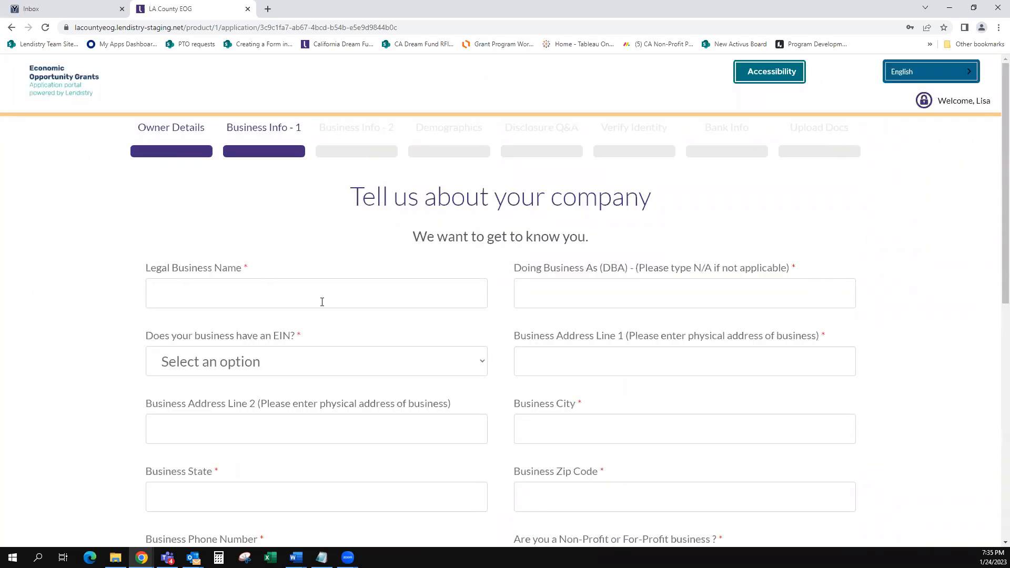
Step: Enter the legal business name, N/A as DBA, answer Yes to EIN and enter the EIN
{"action": "left_click", "coordinate": [321, 294]}
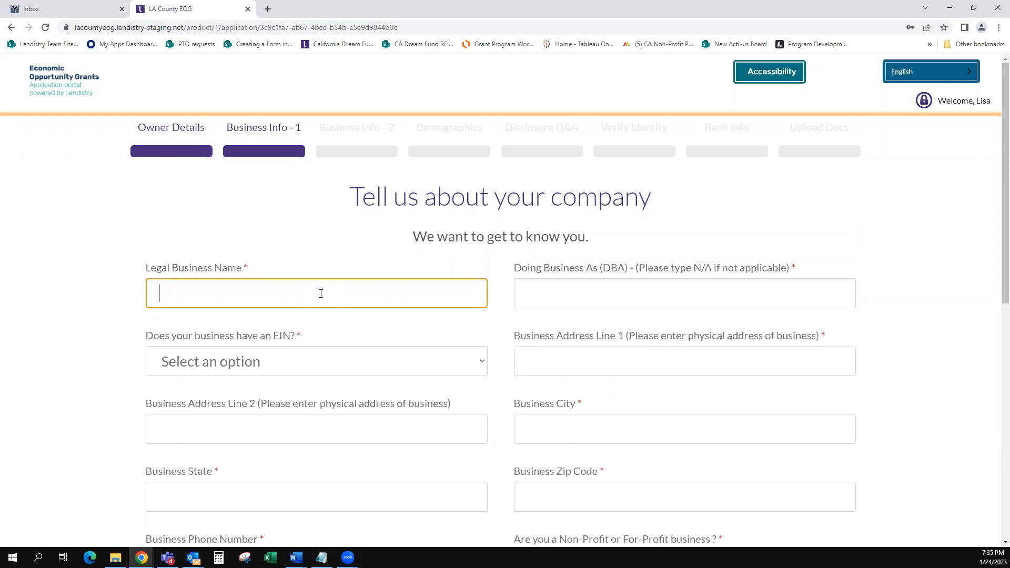
{"action": "type", "text": "Lisa's Bags"}
{"action": "key", "text": "Tab"}
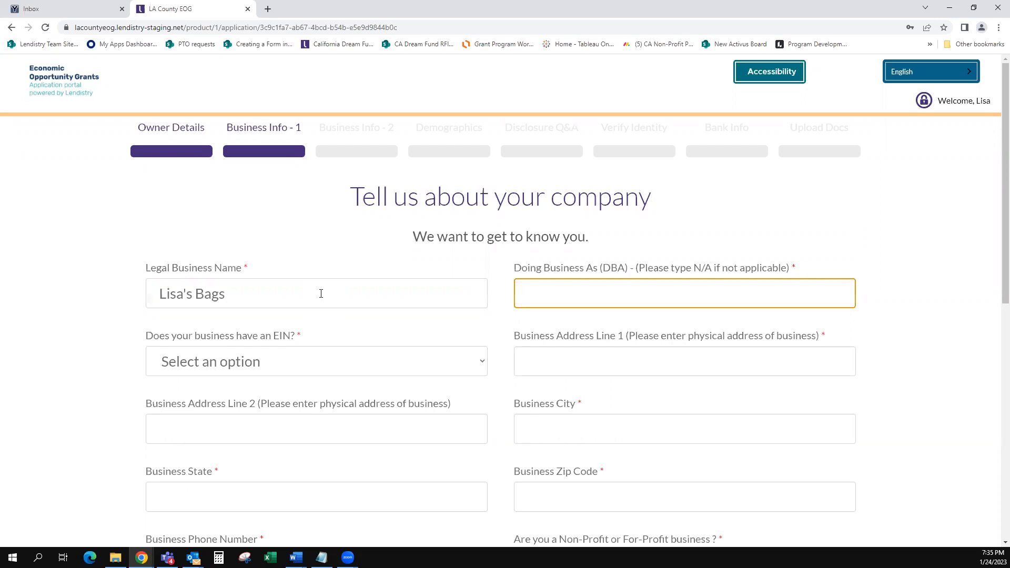
{"action": "type", "text": "N/A"}
{"action": "key", "text": "Tab"}
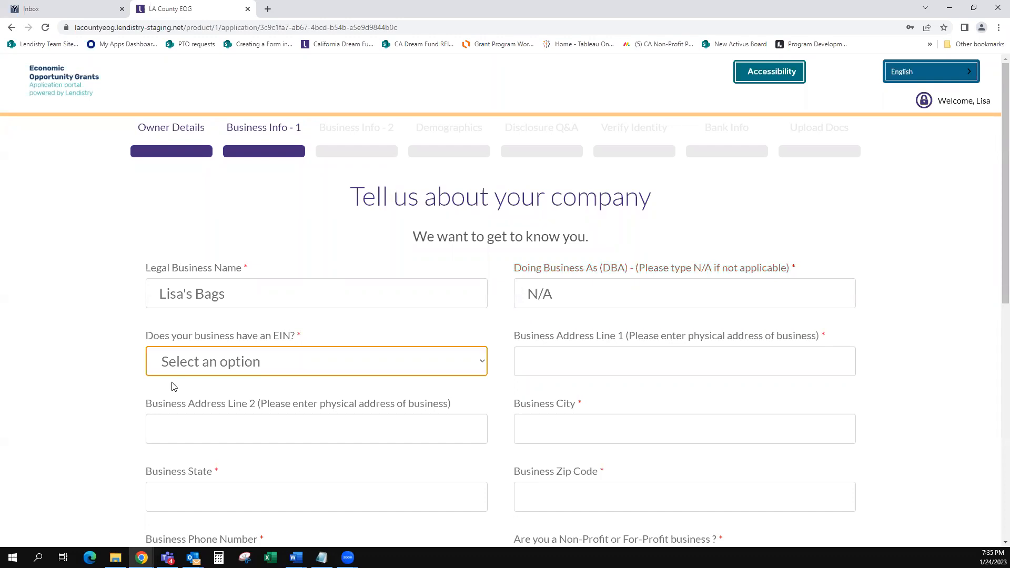
{"action": "left_click", "coordinate": [372, 361]}
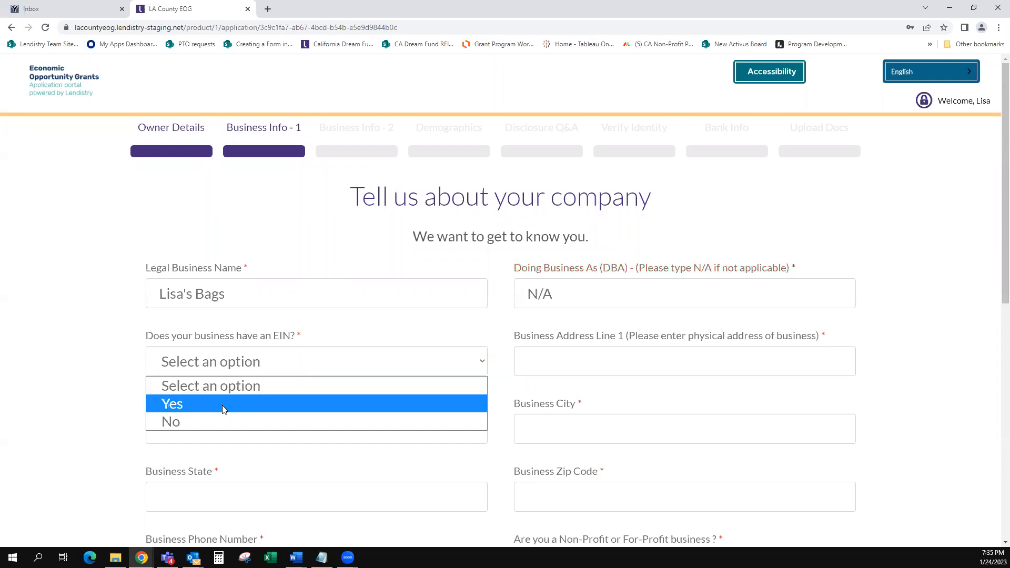
{"action": "left_click", "coordinate": [194, 403]}
{"action": "left_click", "coordinate": [535, 363]}
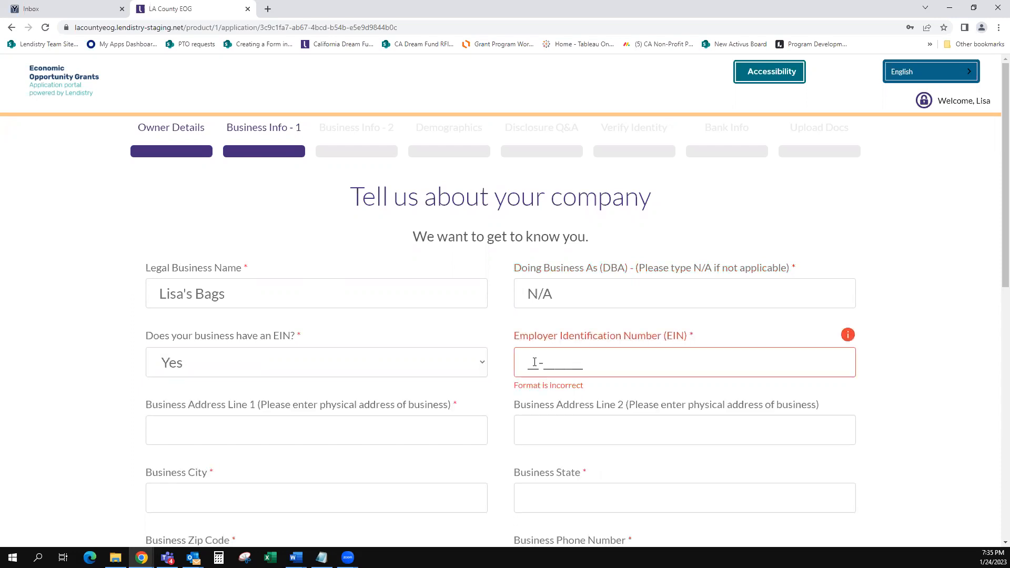
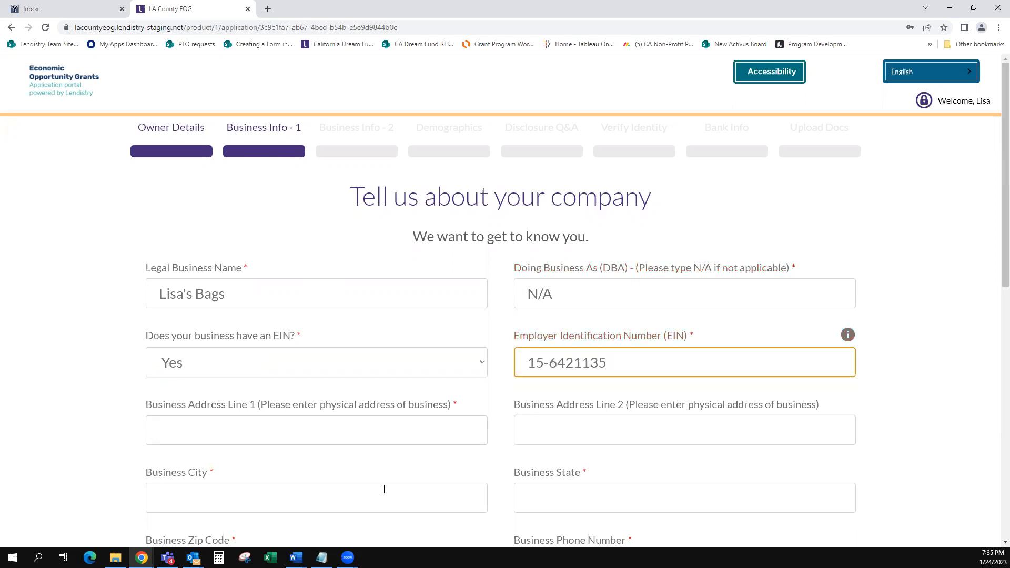
Step: Pick the Los Angeles suggestion for the business address and enter the business phone number
{"action": "left_click", "coordinate": [277, 425]}
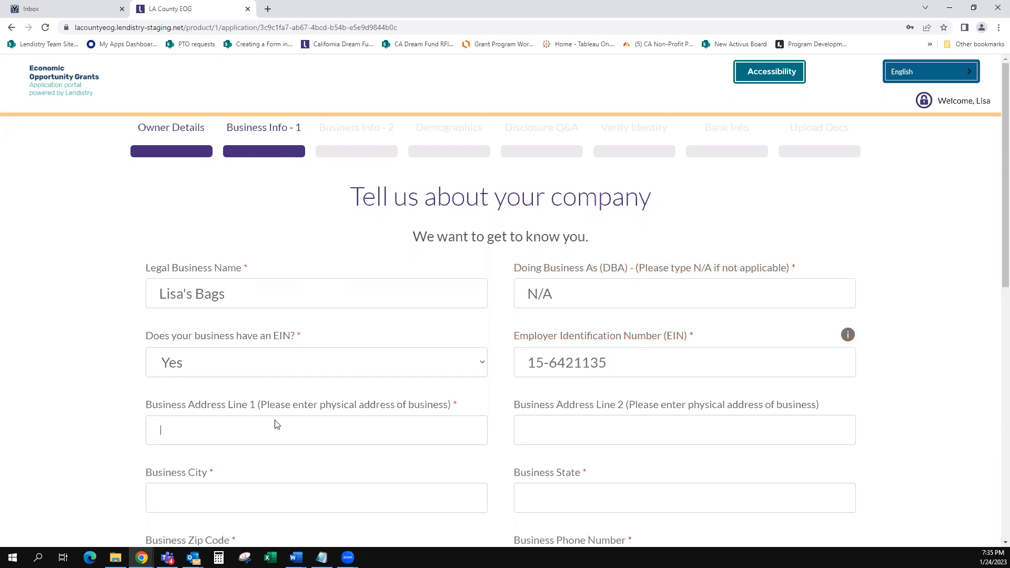
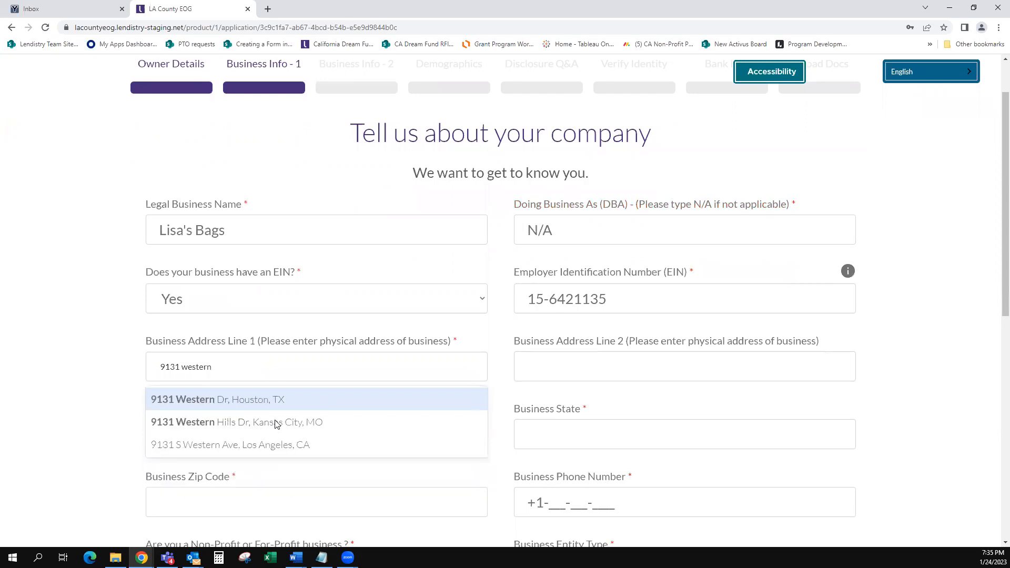
{"action": "left_click", "coordinate": [270, 447]}
{"action": "scroll", "coordinate": [331, 433], "scroll_direction": "down", "scroll_amount": 1}
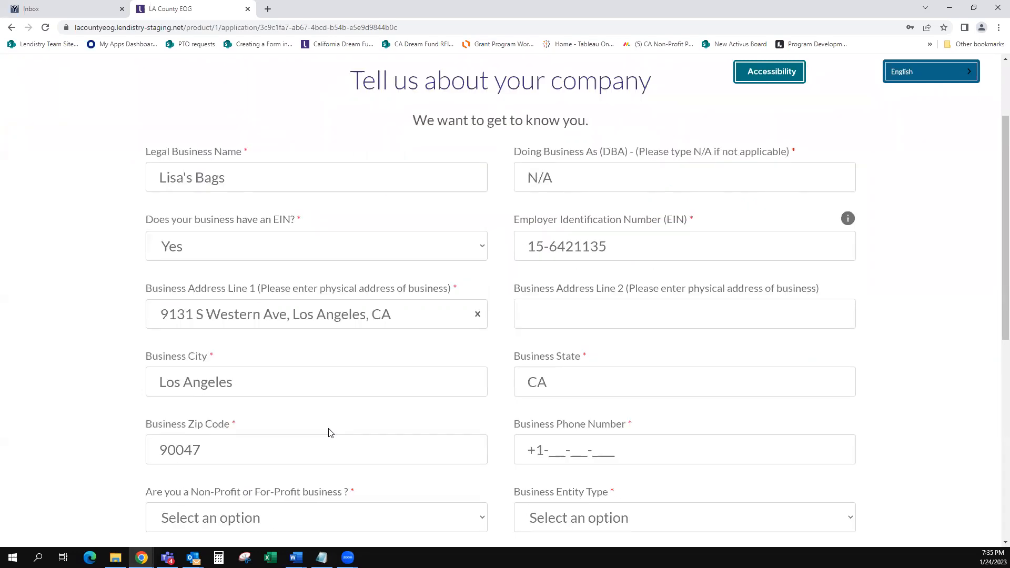
{"action": "scroll", "coordinate": [331, 433], "scroll_direction": "down", "scroll_amount": 1}
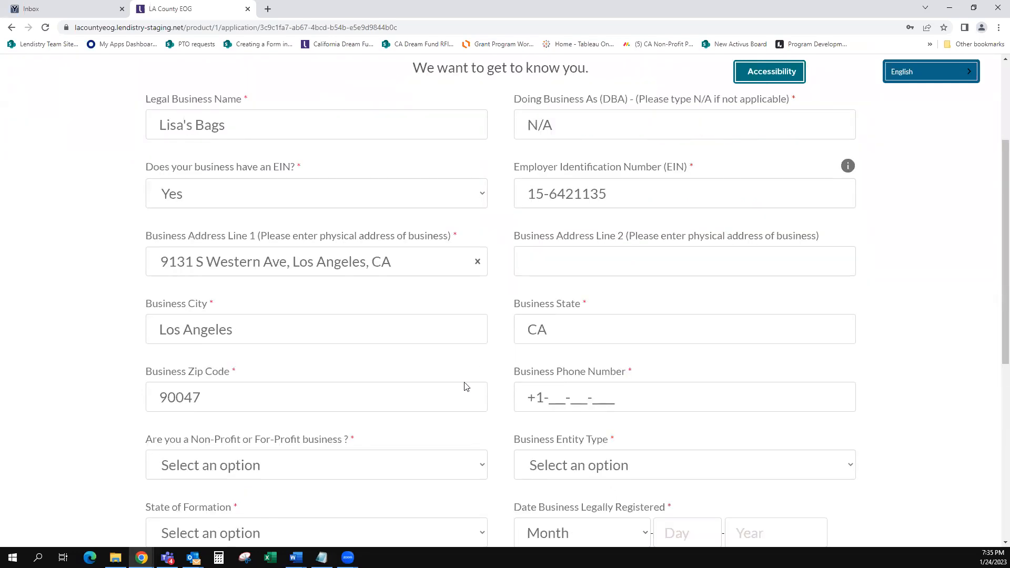
{"action": "left_click", "coordinate": [556, 398]}
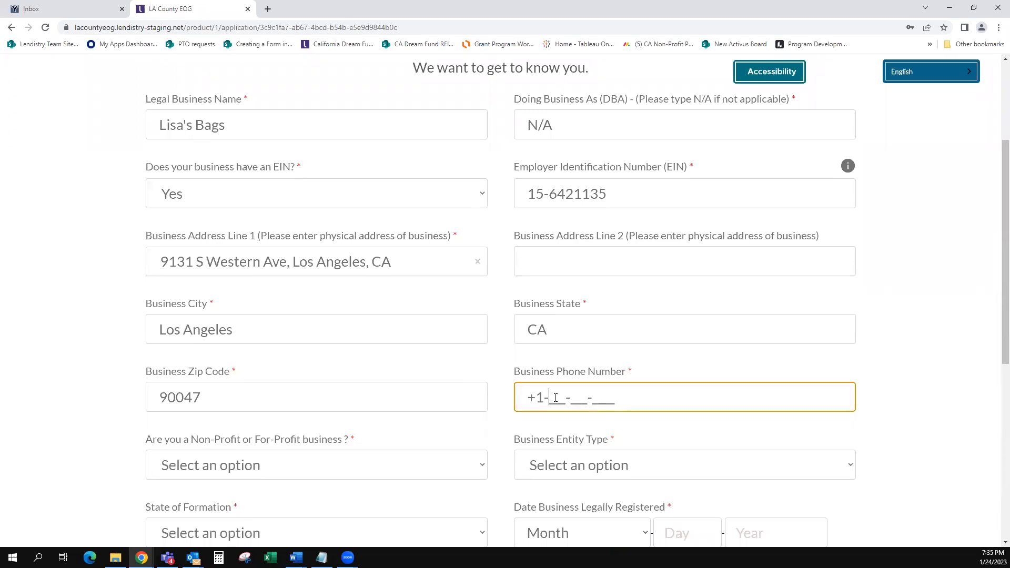
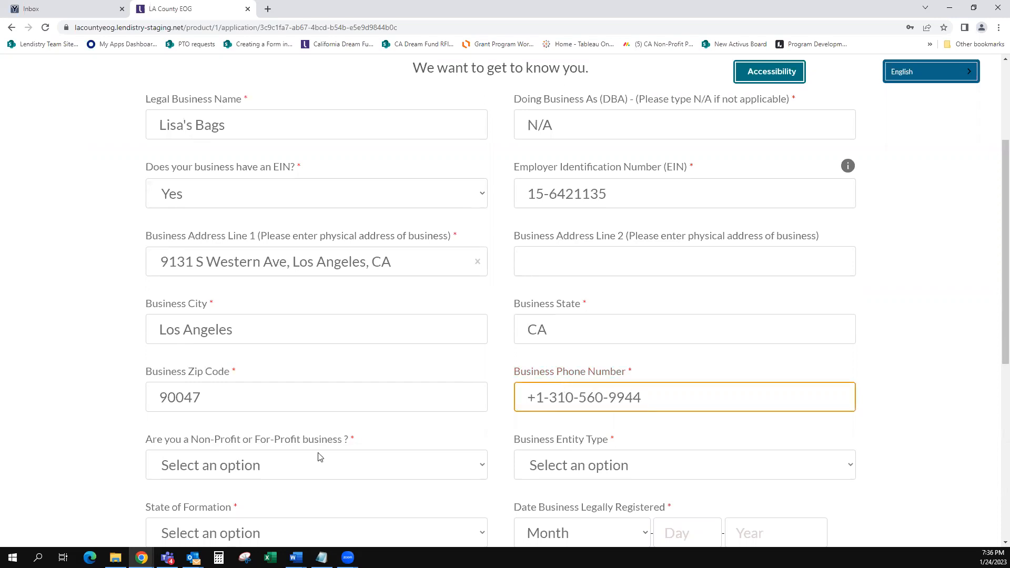
{"action": "scroll", "coordinate": [318, 456], "scroll_direction": "down", "scroll_amount": 1}
{"action": "scroll", "coordinate": [342, 342], "scroll_direction": "down", "scroll_amount": 1}
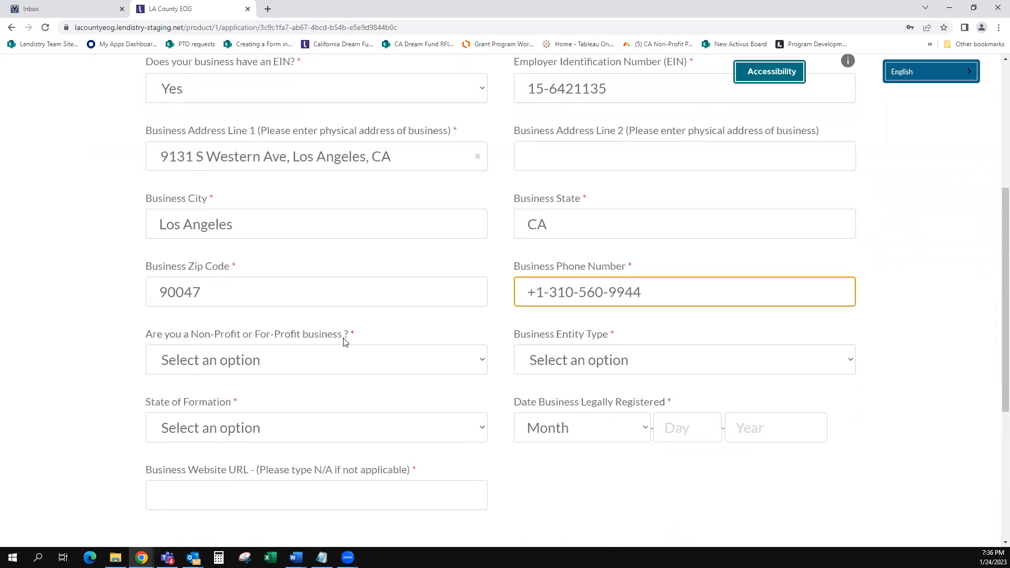
Step: Mark the business as a For-Profit Corporation formed in California
{"action": "left_click", "coordinate": [385, 361]}
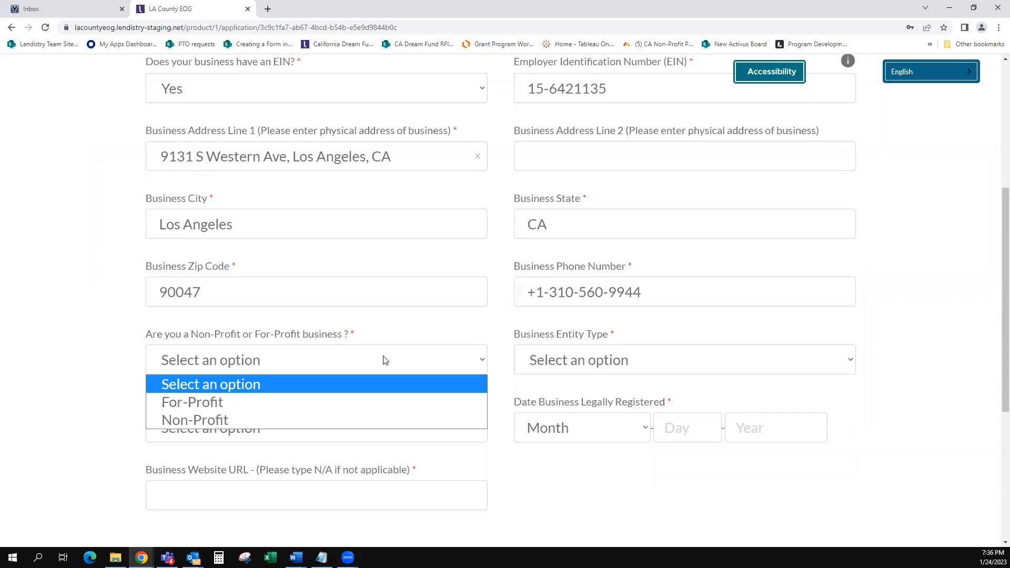
{"action": "left_click", "coordinate": [219, 402]}
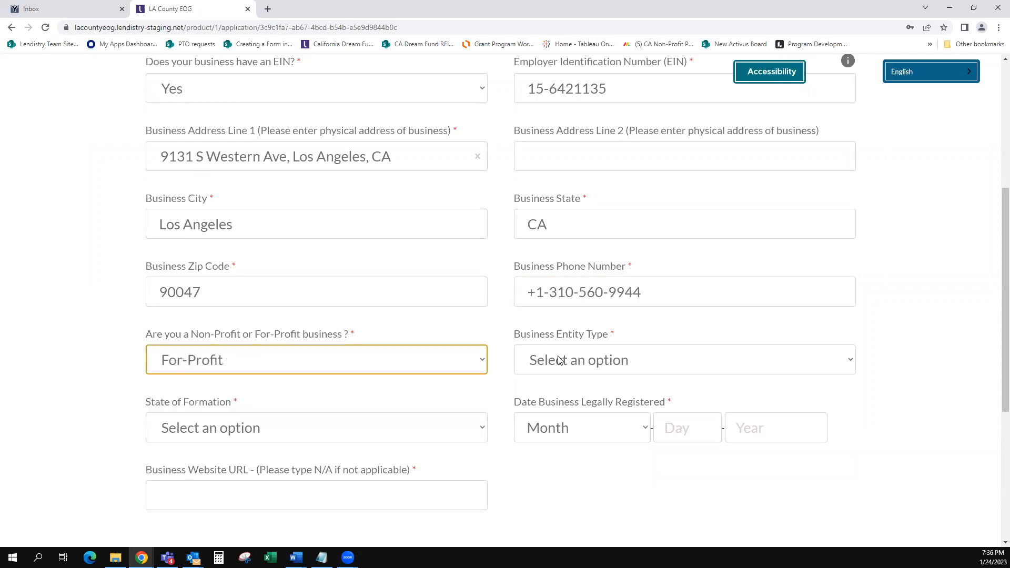
{"action": "left_click", "coordinate": [559, 361]}
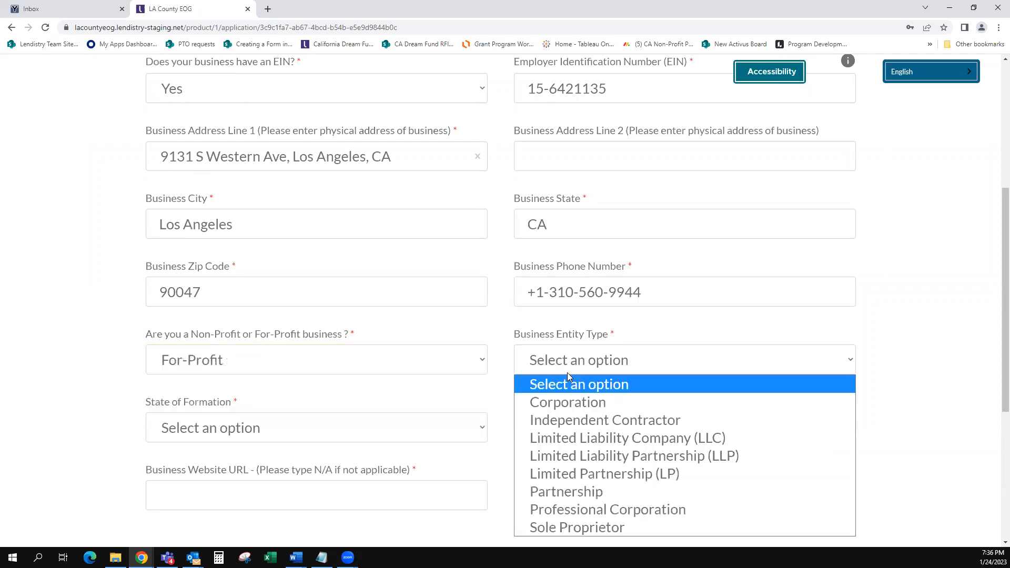
{"action": "left_click", "coordinate": [568, 404]}
{"action": "left_click", "coordinate": [338, 431]}
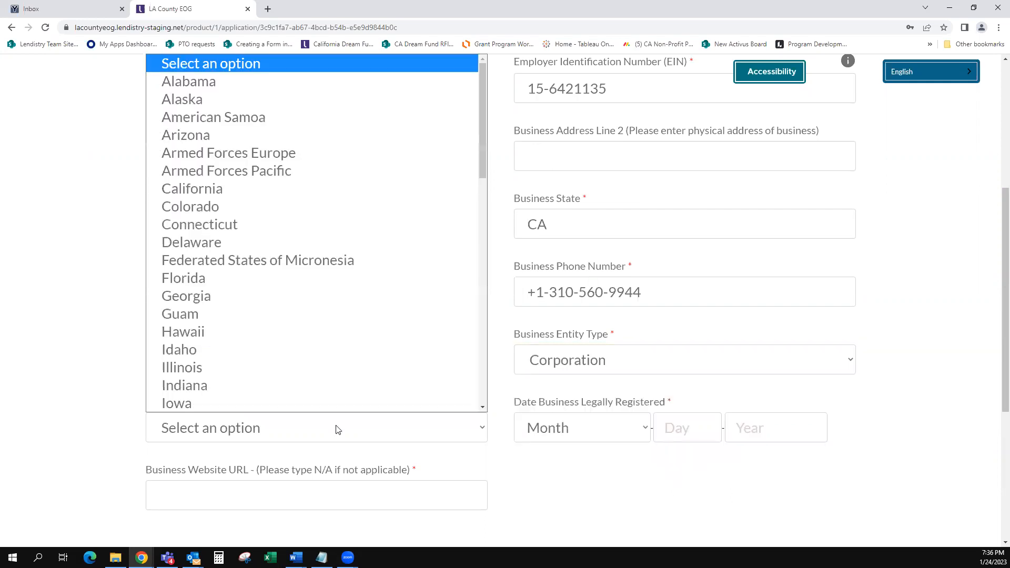
{"action": "left_click", "coordinate": [211, 192]}
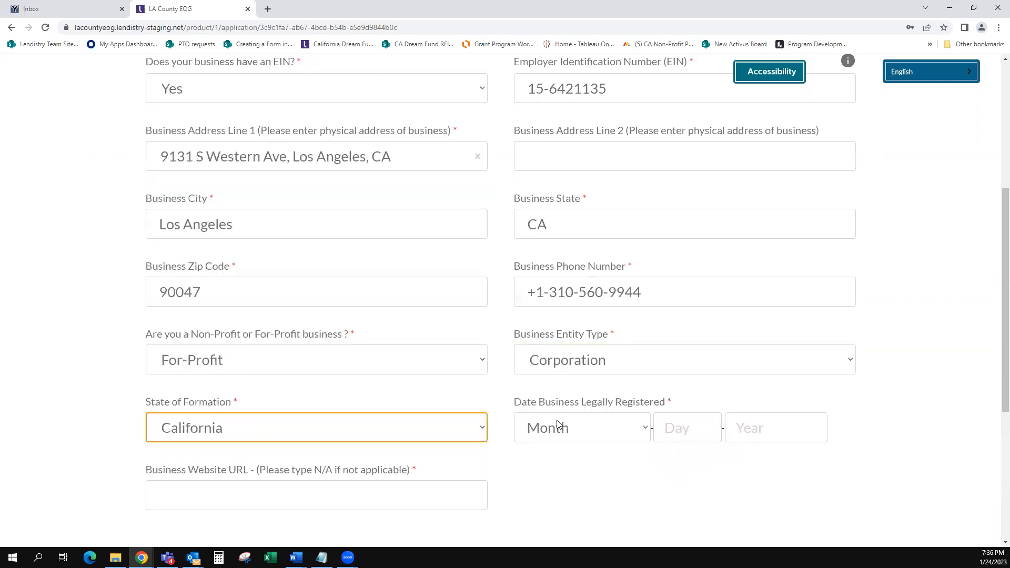
Step: Set the registration date to December 24, 2019, website to N/A, and continue
{"action": "left_click", "coordinate": [583, 426]}
{"action": "left_click", "coordinate": [583, 425]}
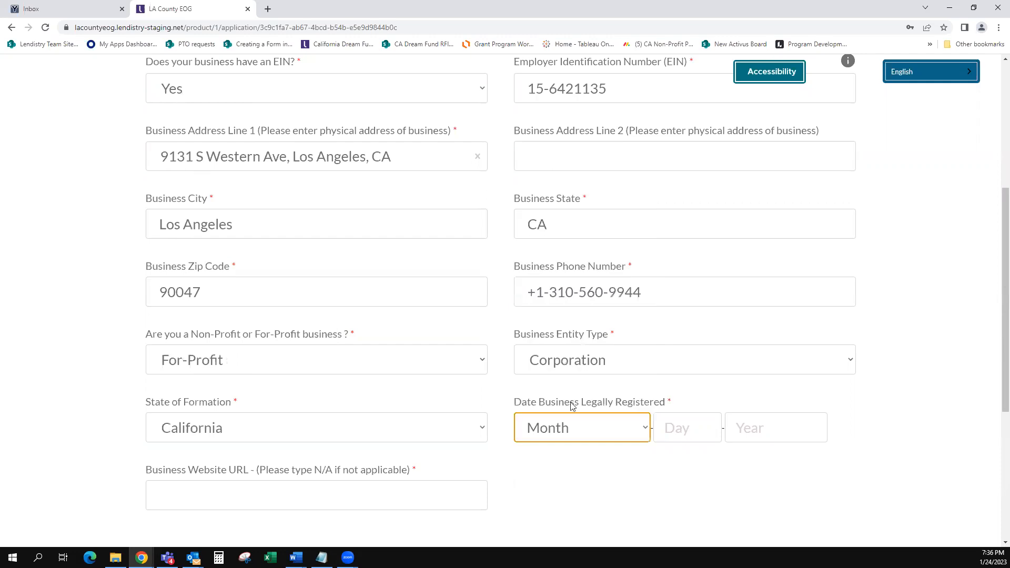
{"action": "left_click", "coordinate": [608, 421]}
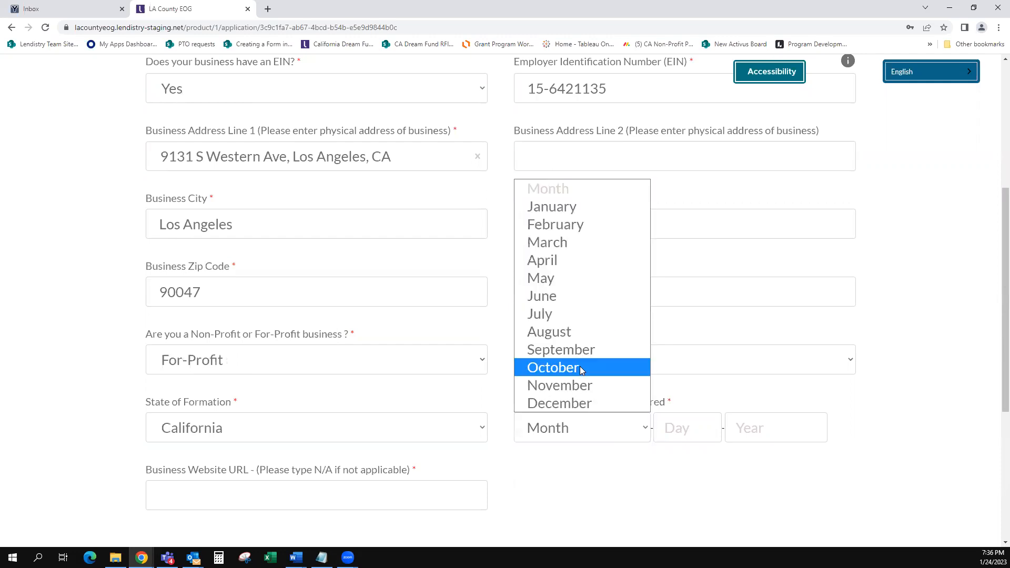
{"action": "left_click", "coordinate": [585, 403]}
{"action": "left_click", "coordinate": [671, 424]}
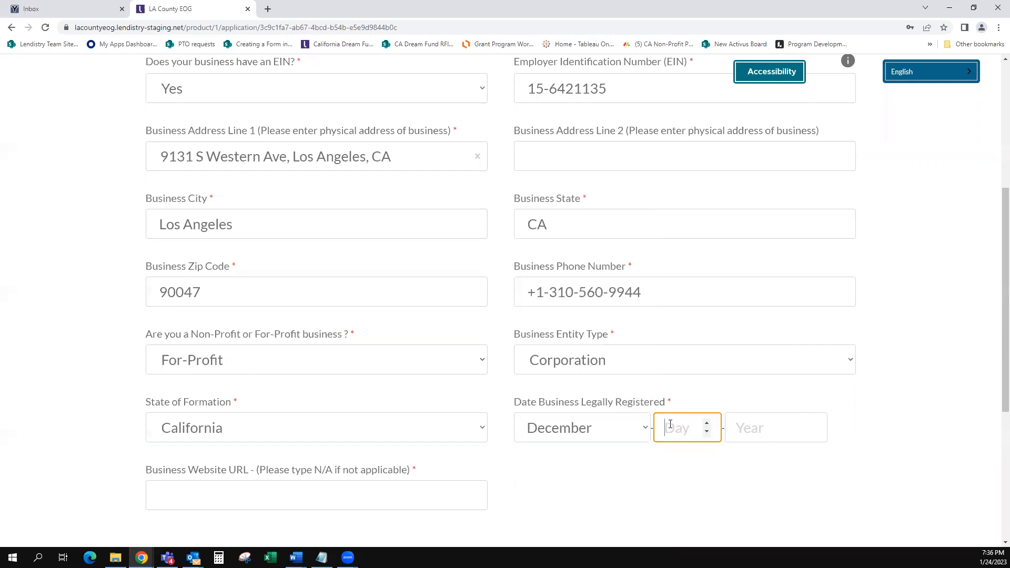
{"action": "type", "text": "24"}
{"action": "key", "text": "Tab"}
{"action": "type", "text": "2019"}
{"action": "left_click", "coordinate": [235, 493]}
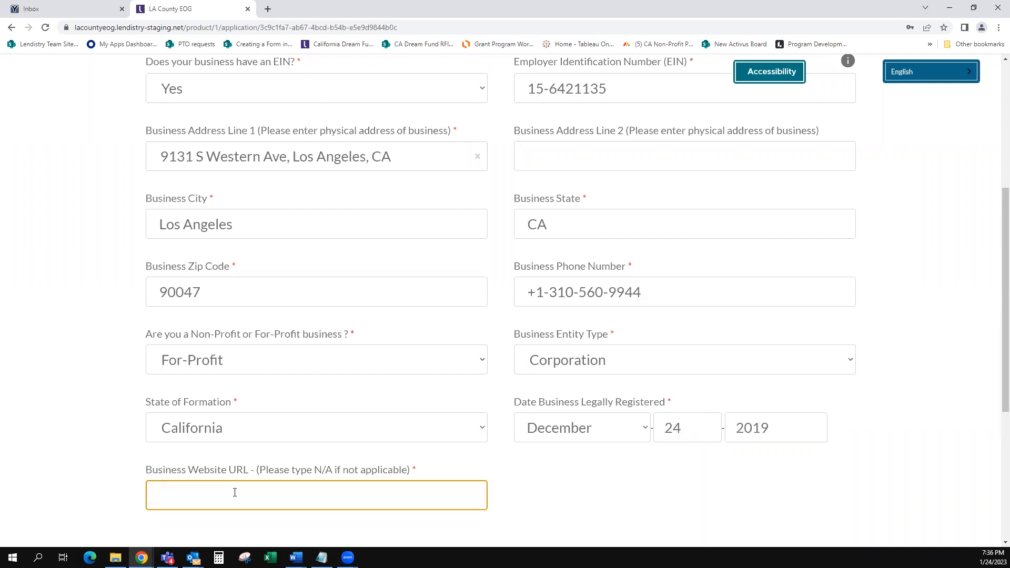
{"action": "type", "text": "N"}
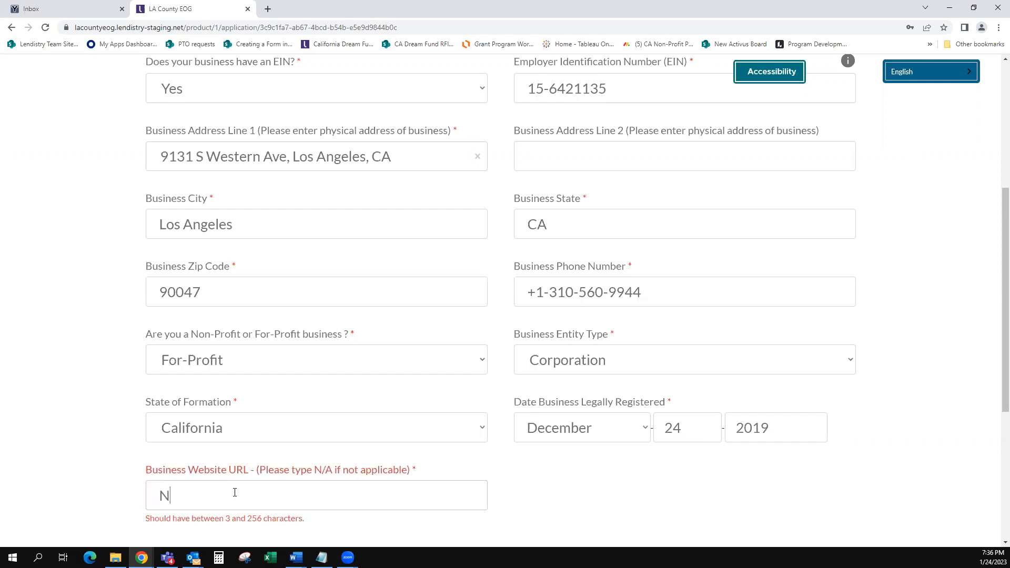
{"action": "type", "text": "/A"}
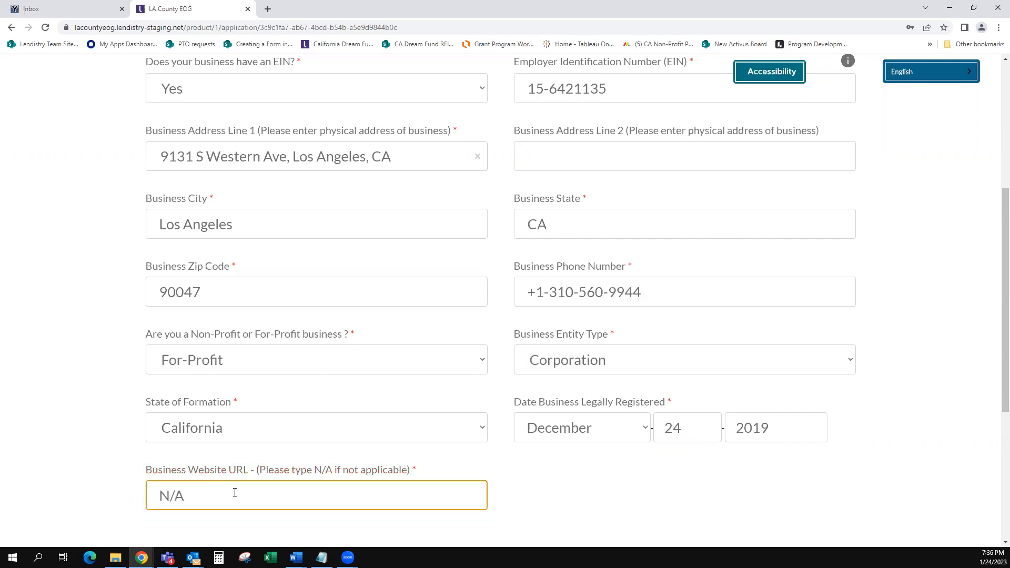
{"action": "scroll", "coordinate": [293, 469], "scroll_direction": "down", "scroll_amount": 2}
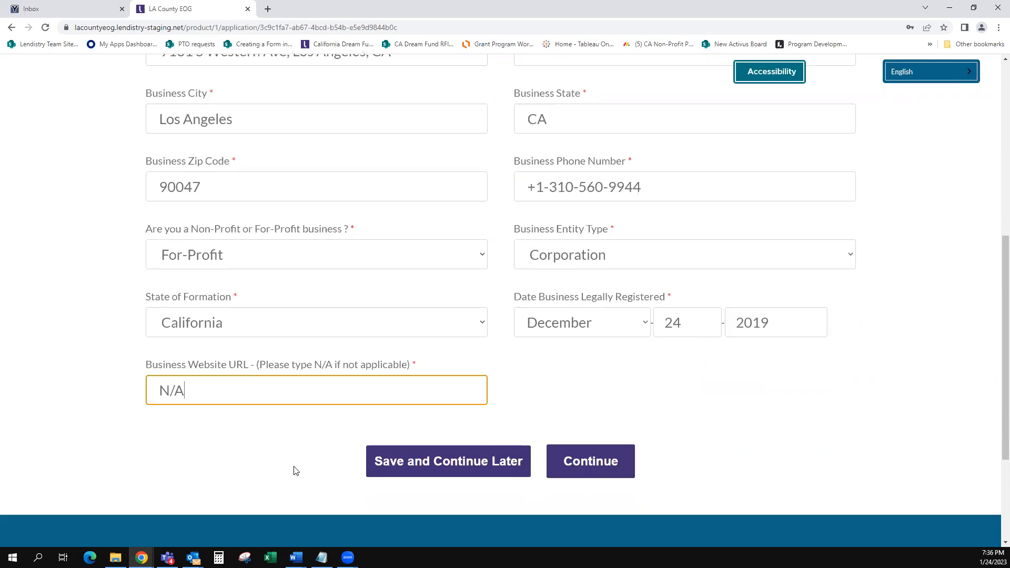
{"action": "scroll", "coordinate": [541, 403], "scroll_direction": "down", "scroll_amount": 1}
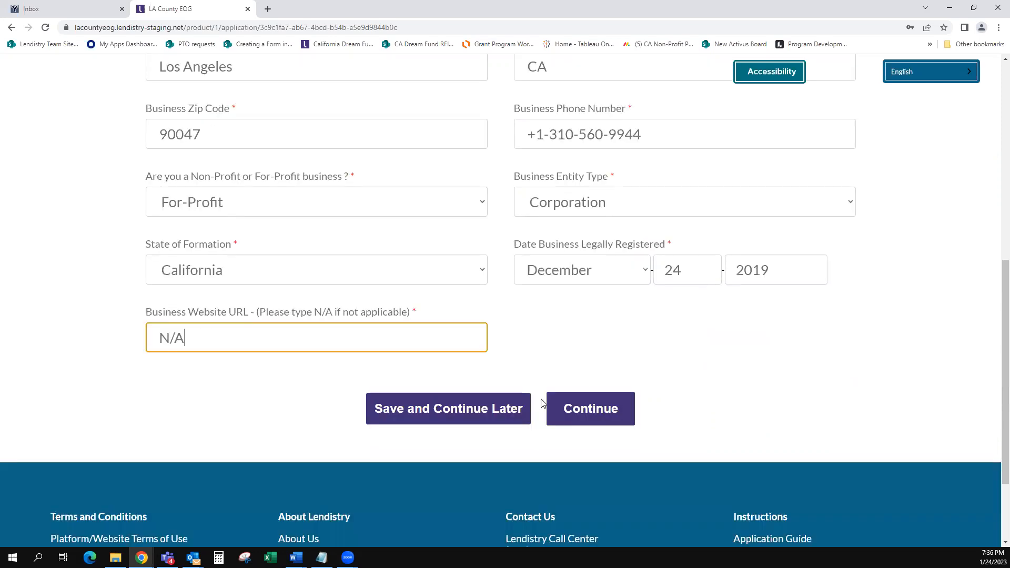
{"action": "left_click", "coordinate": [580, 409]}
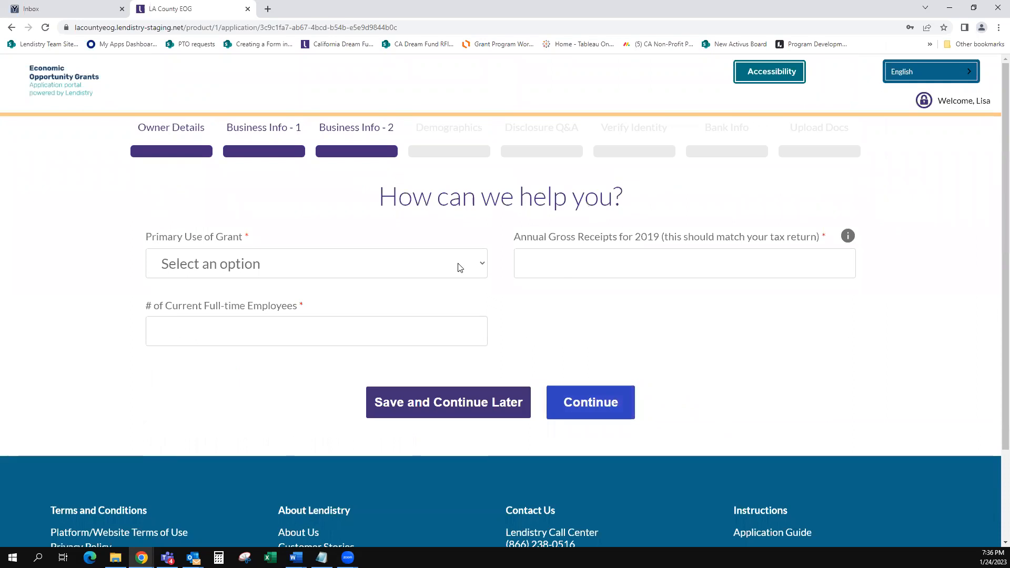
Step: Choose 'Purchase of new certified equipment', enter 2400 gross receipts and 2 employees, then continue
{"action": "left_click", "coordinate": [460, 266]}
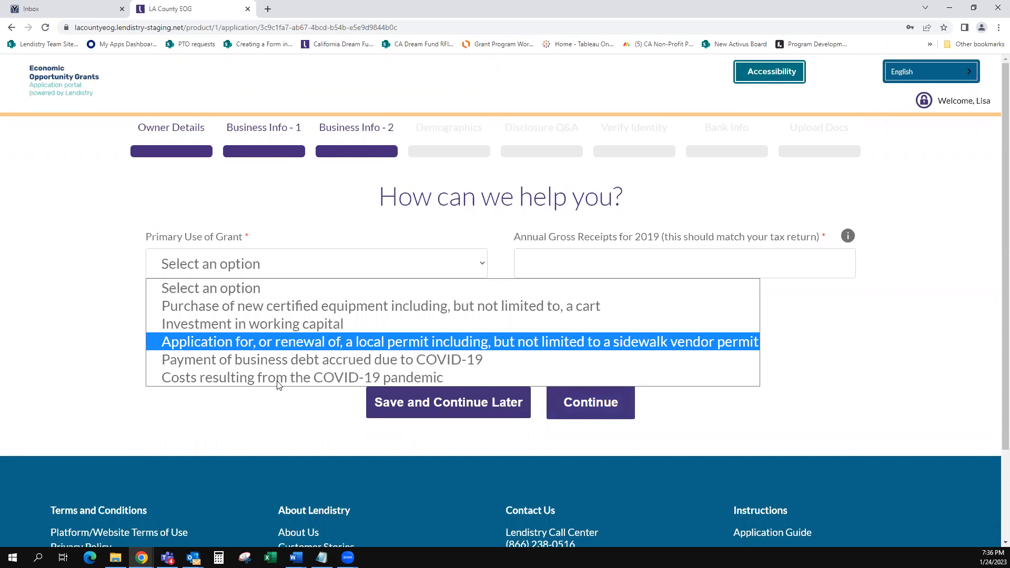
{"action": "left_click", "coordinate": [292, 310]}
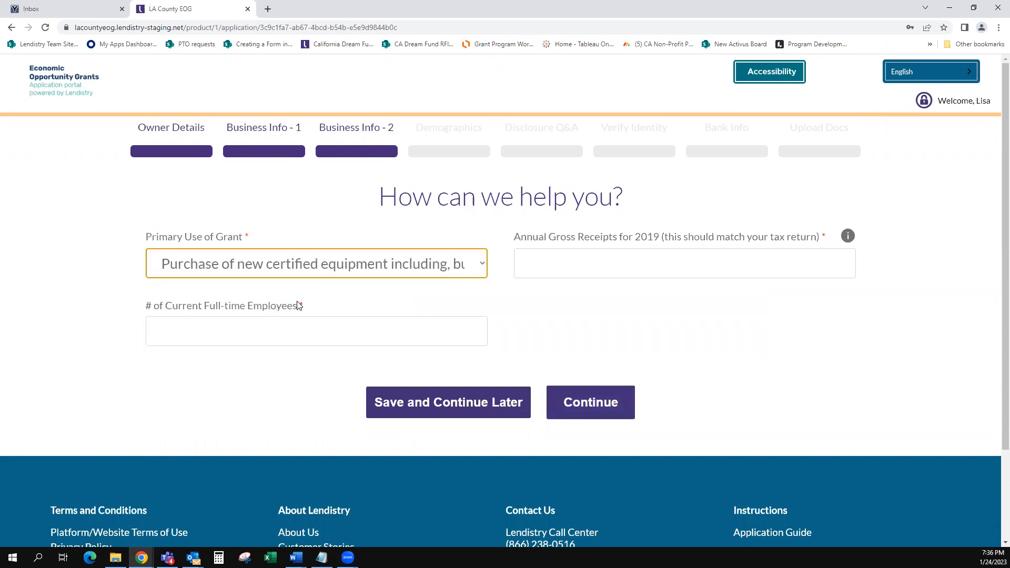
{"action": "left_click", "coordinate": [551, 257]}
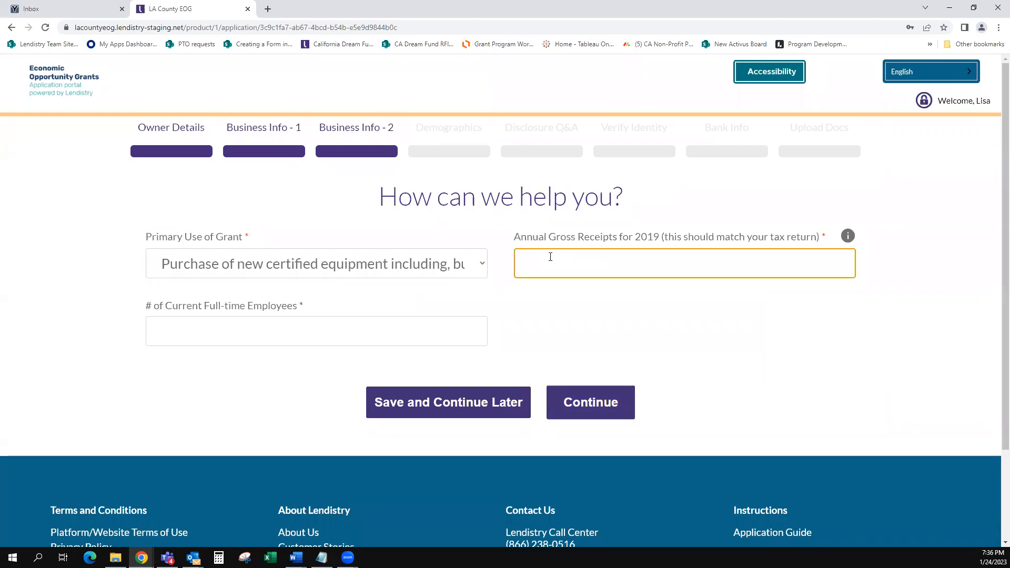
{"action": "type", "text": "2400"}
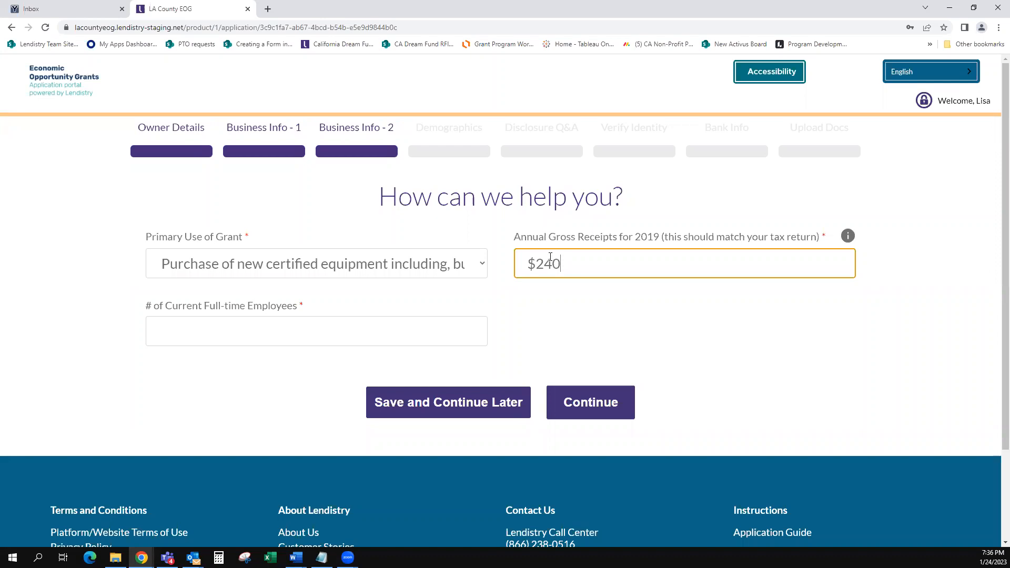
{"action": "key", "text": "Tab"}
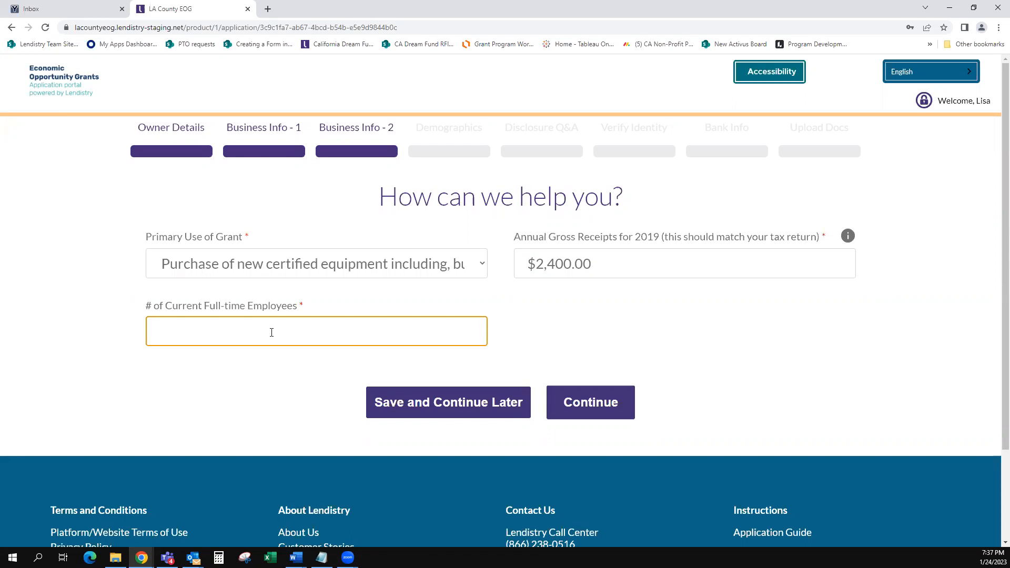
{"action": "mouse_move", "coordinate": [848, 237]}
{"action": "type", "text": "2"}
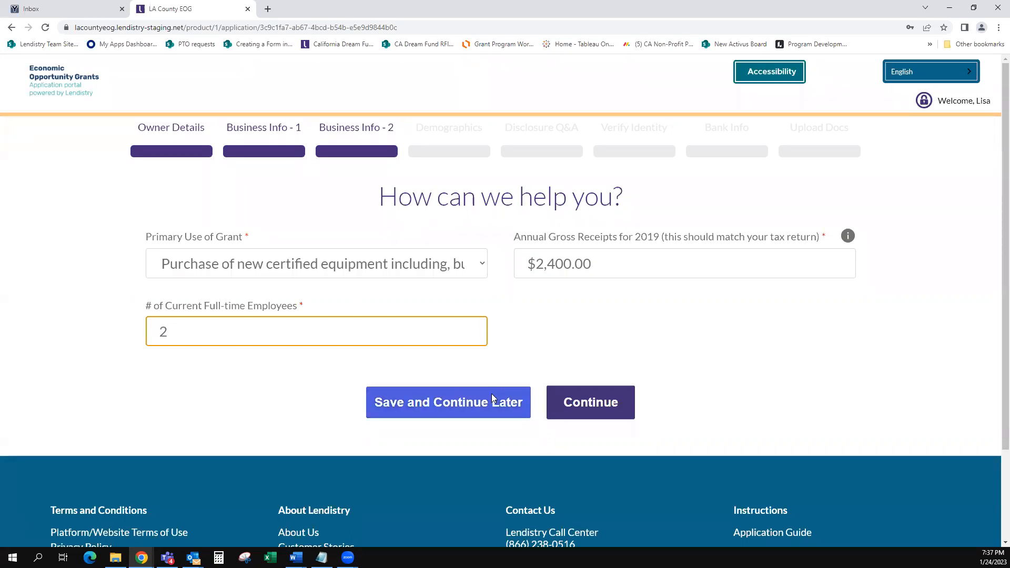
{"action": "left_click", "coordinate": [586, 400]}
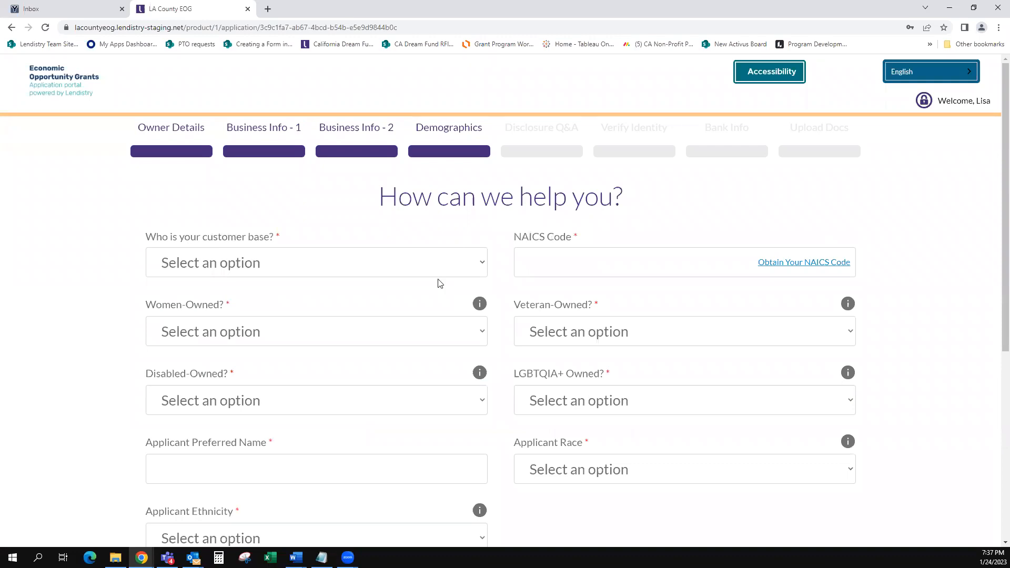
Step: Set the customer base to B2B
{"action": "scroll", "coordinate": [436, 292], "scroll_direction": "down", "scroll_amount": 1}
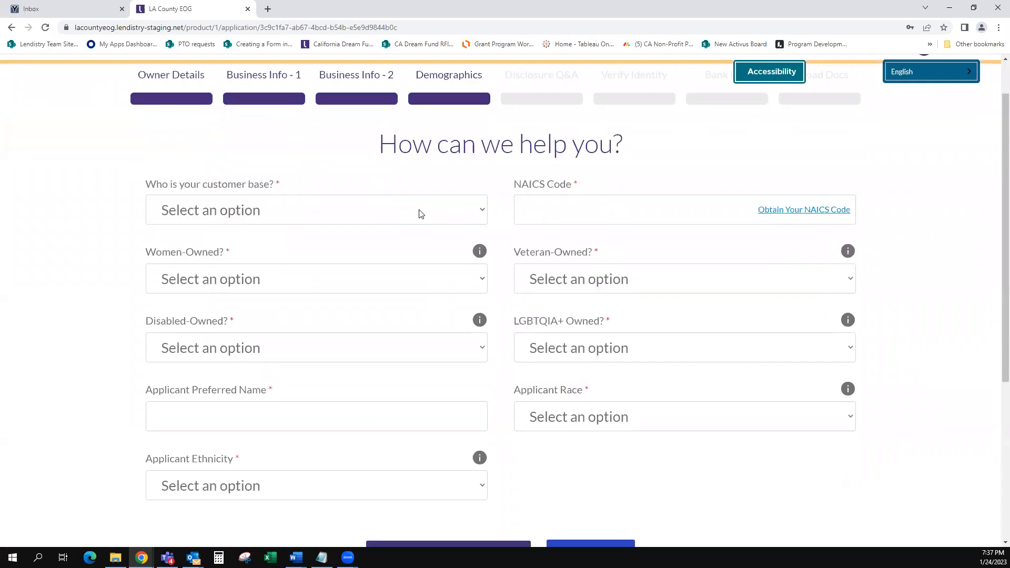
{"action": "left_click", "coordinate": [478, 215]}
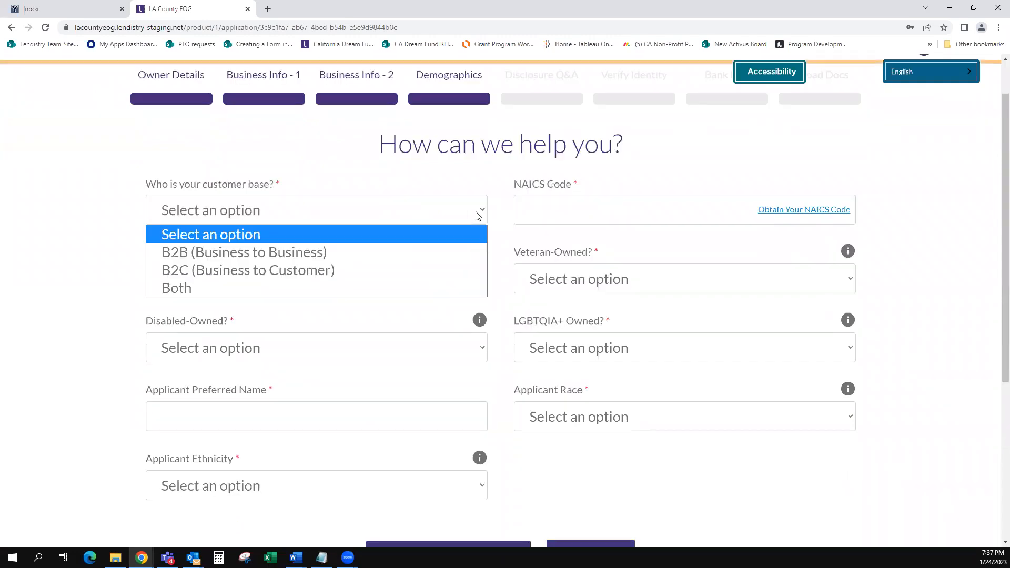
{"action": "left_click", "coordinate": [333, 254]}
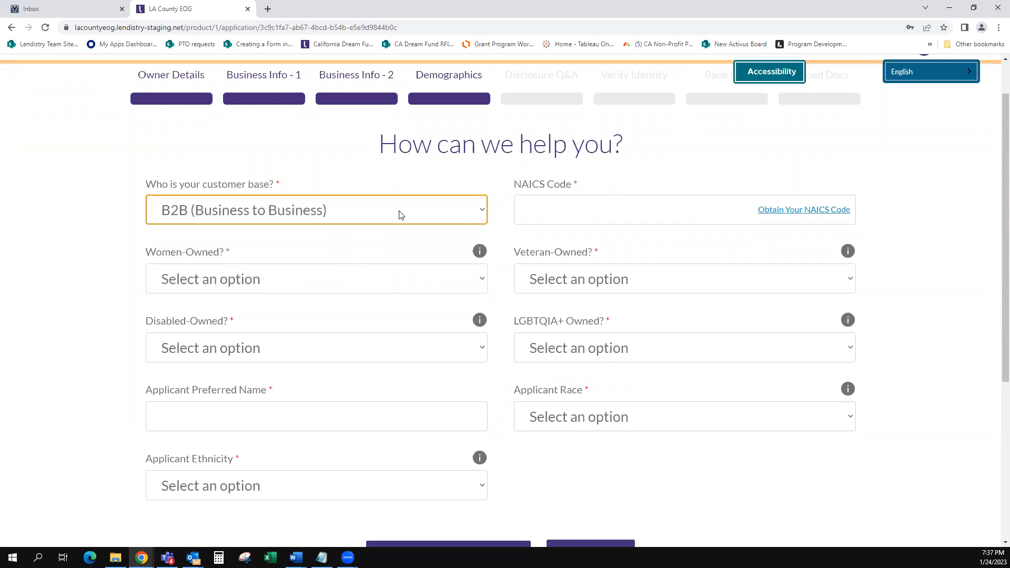
Step: Look up 'bag' and fill the NAICS Code with 314910, index entry Canvas bags manufacturing
{"action": "left_click", "coordinate": [781, 211]}
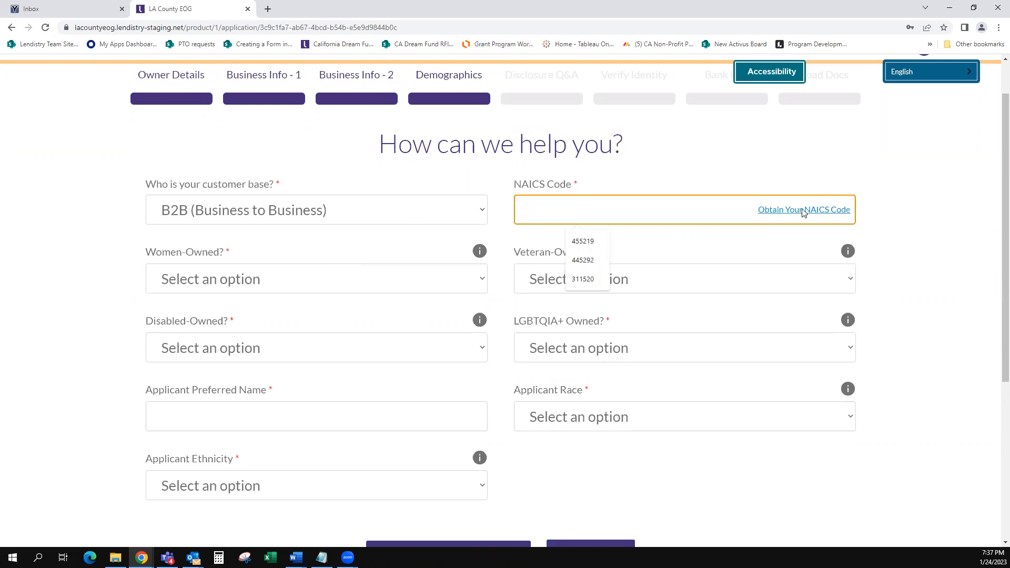
{"action": "left_click", "coordinate": [803, 211]}
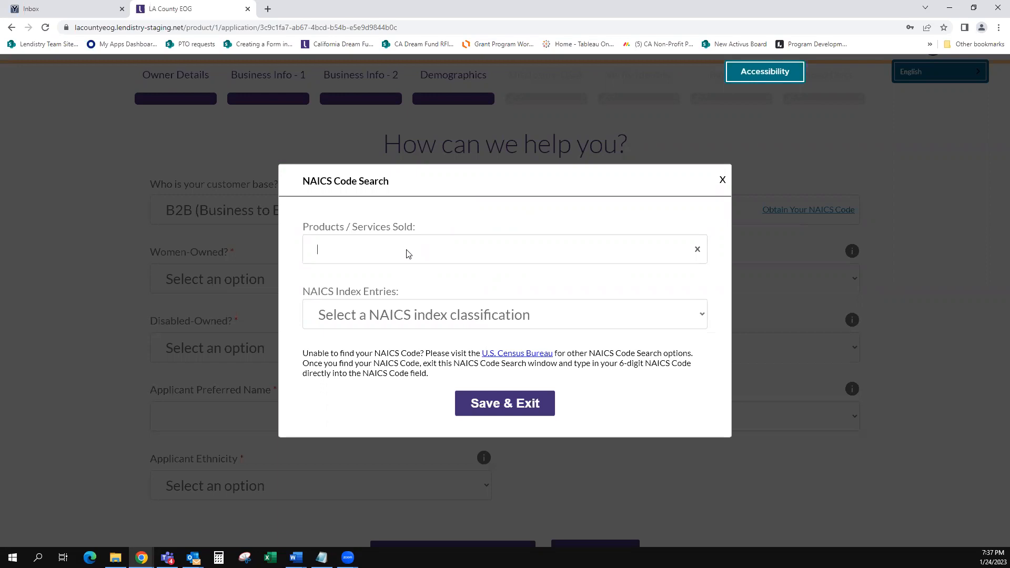
{"action": "type", "text": "bag"}
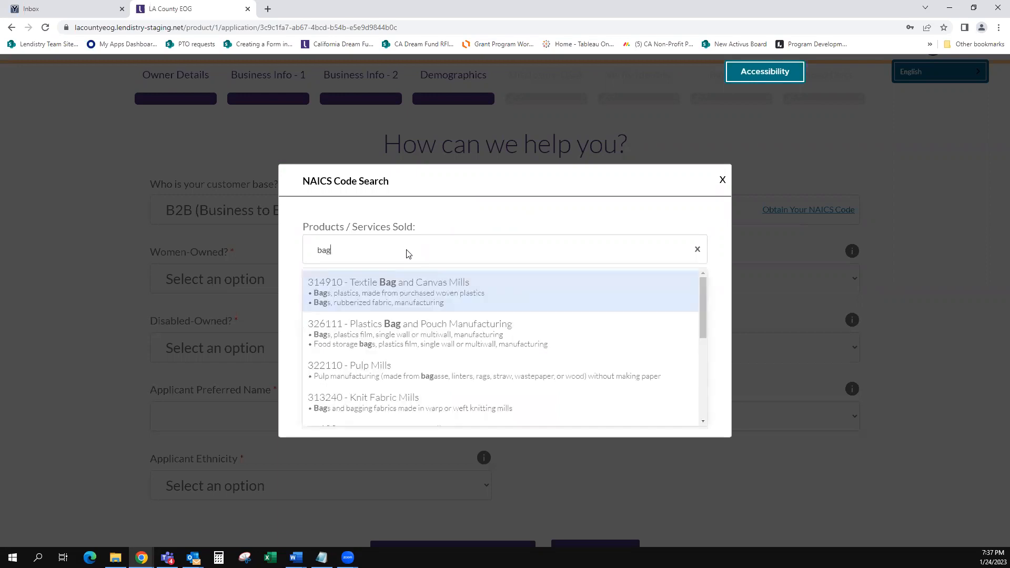
{"action": "left_click", "coordinate": [446, 297]}
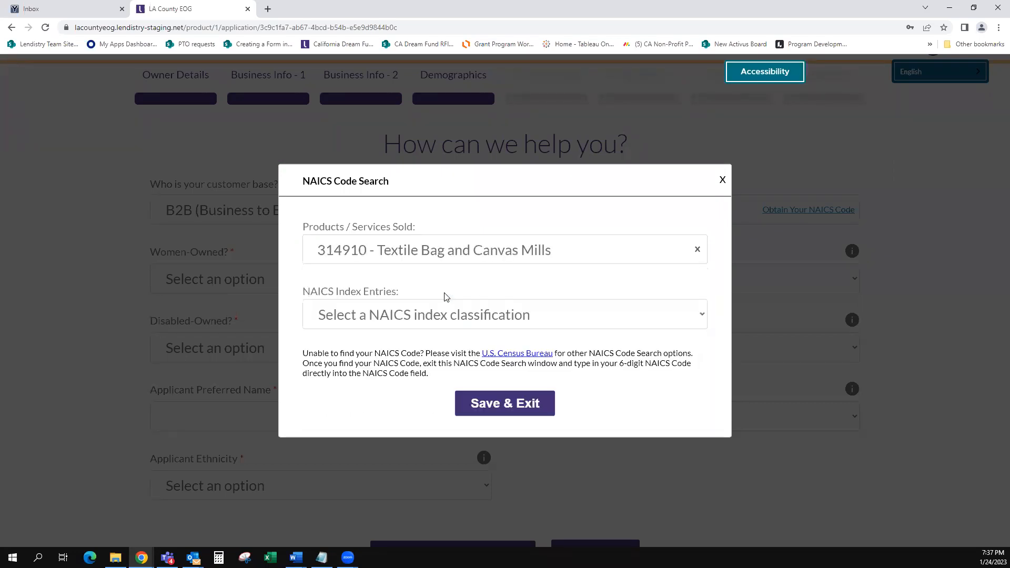
{"action": "left_click", "coordinate": [407, 326]}
{"action": "key", "text": "g"}
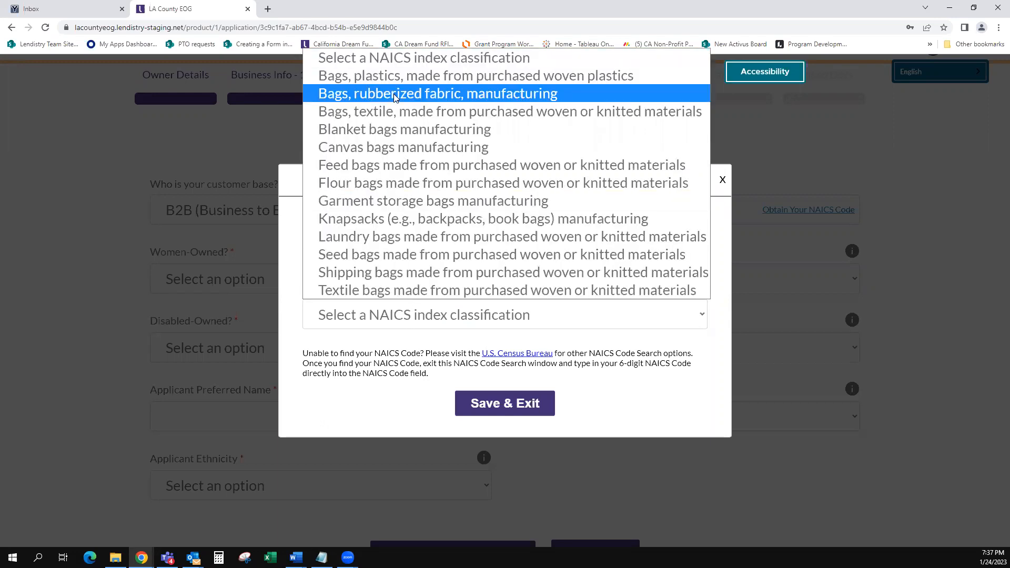
{"action": "left_click", "coordinate": [381, 148]}
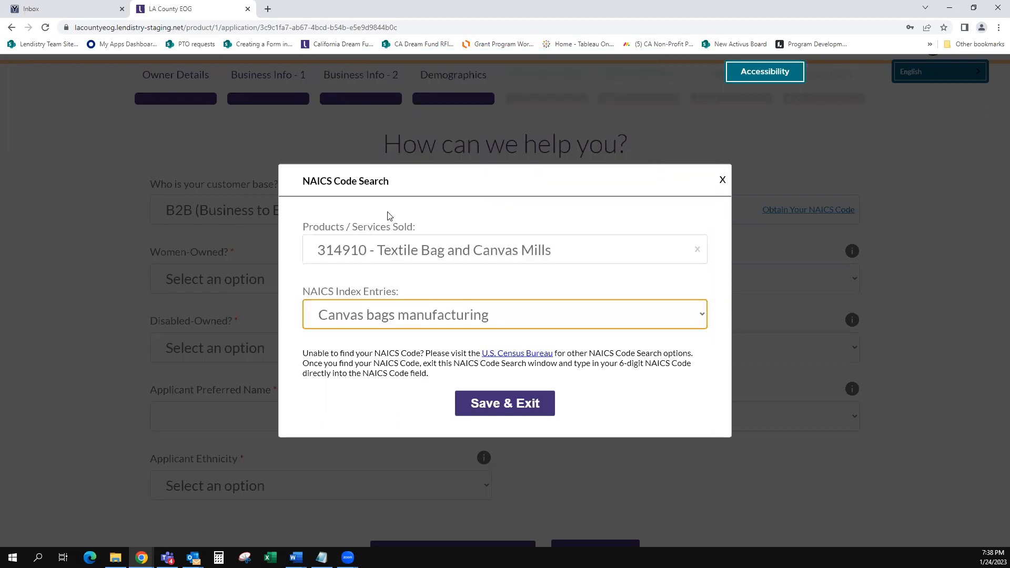
{"action": "left_click", "coordinate": [506, 404]}
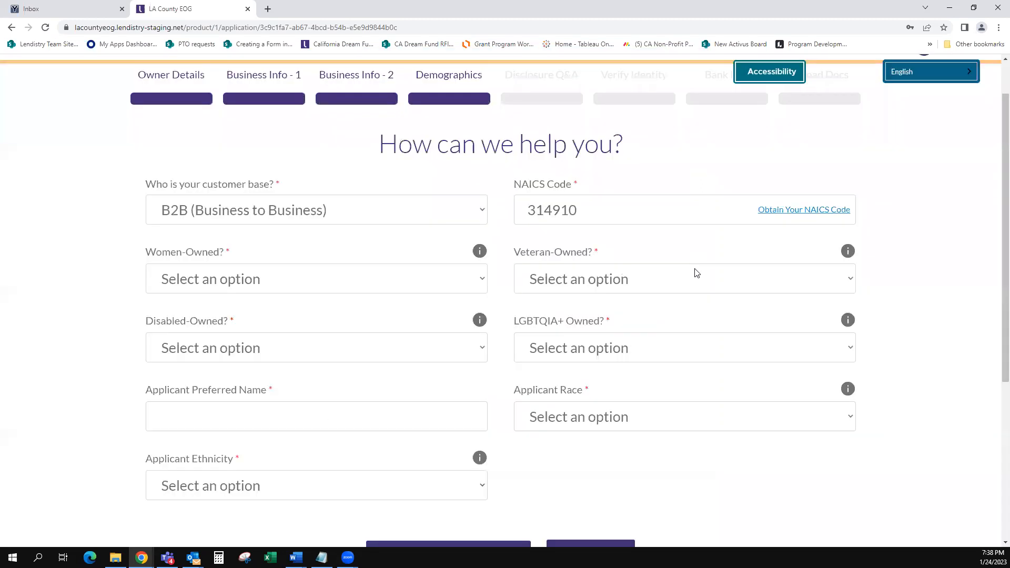
Step: Answer Yes to Women-Owned and No to Veteran-, Disabled- and LGBTQIA+ Owned
{"action": "left_click", "coordinate": [379, 290]}
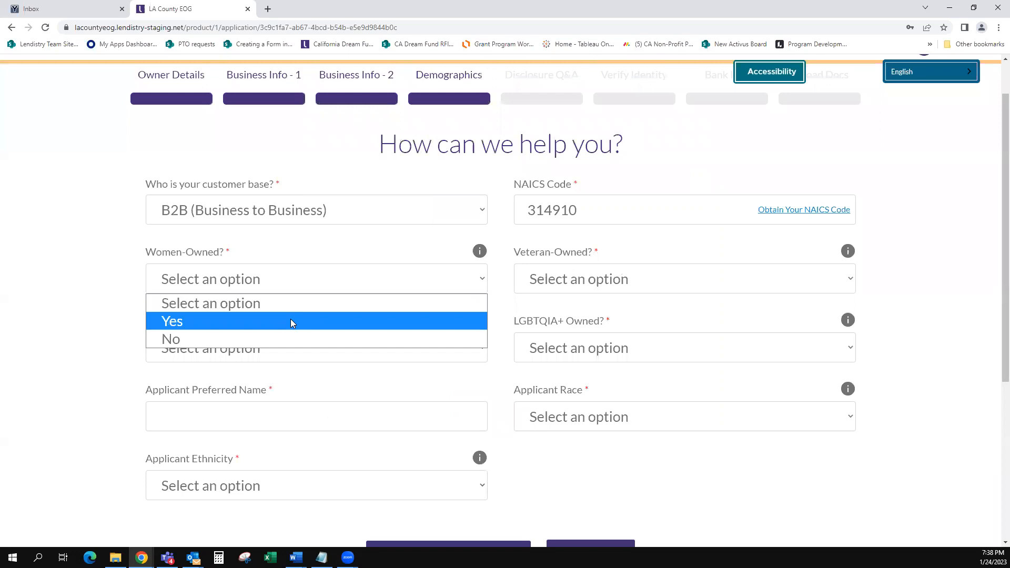
{"action": "left_click", "coordinate": [205, 322]}
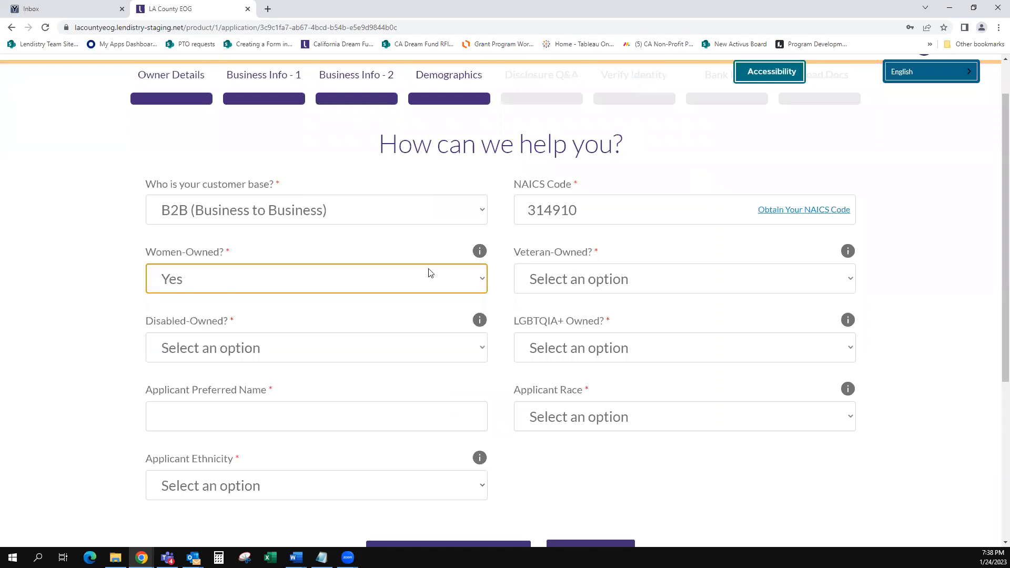
{"action": "left_click", "coordinate": [595, 289]}
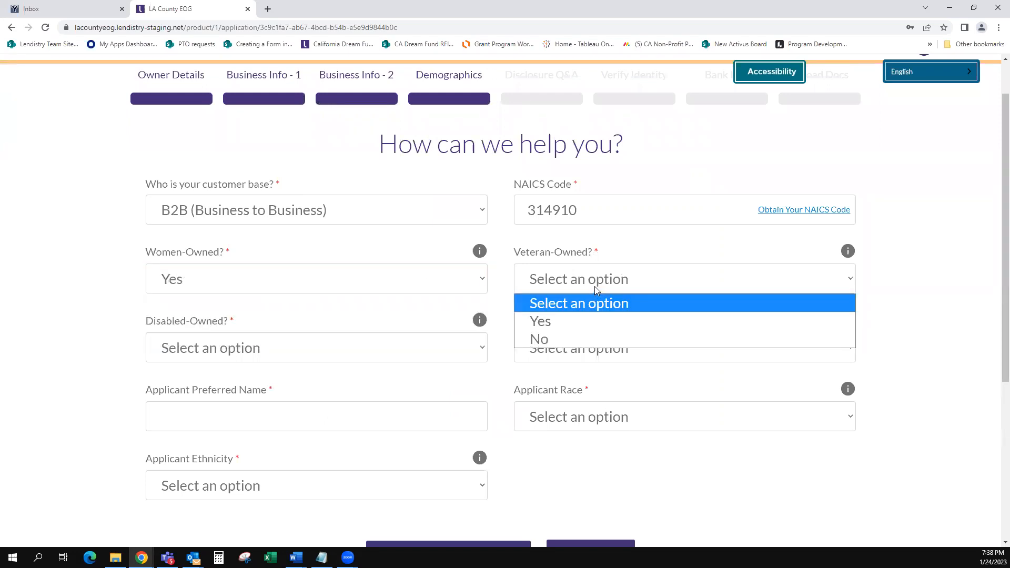
{"action": "left_click", "coordinate": [545, 341]}
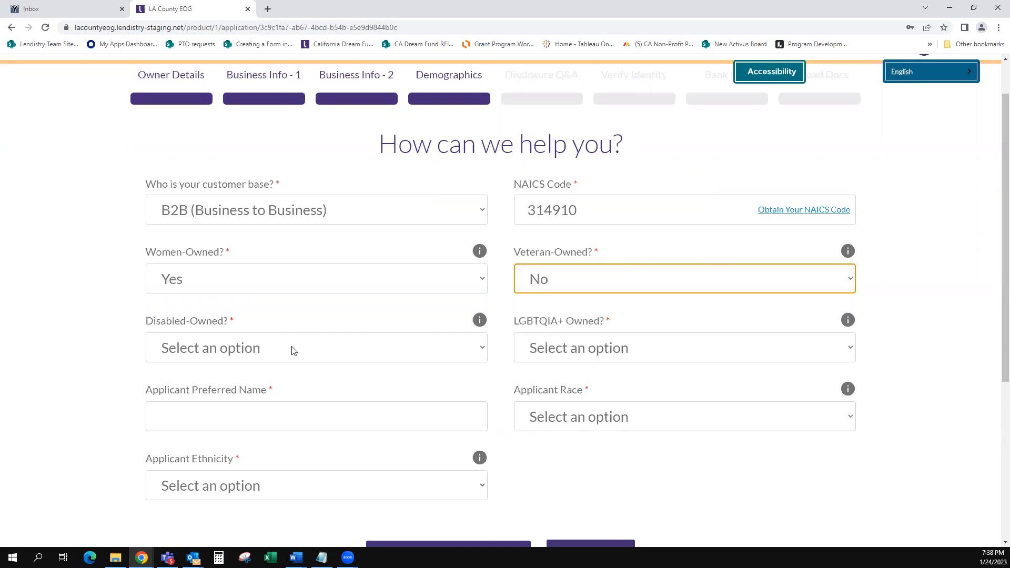
{"action": "left_click", "coordinate": [204, 353]}
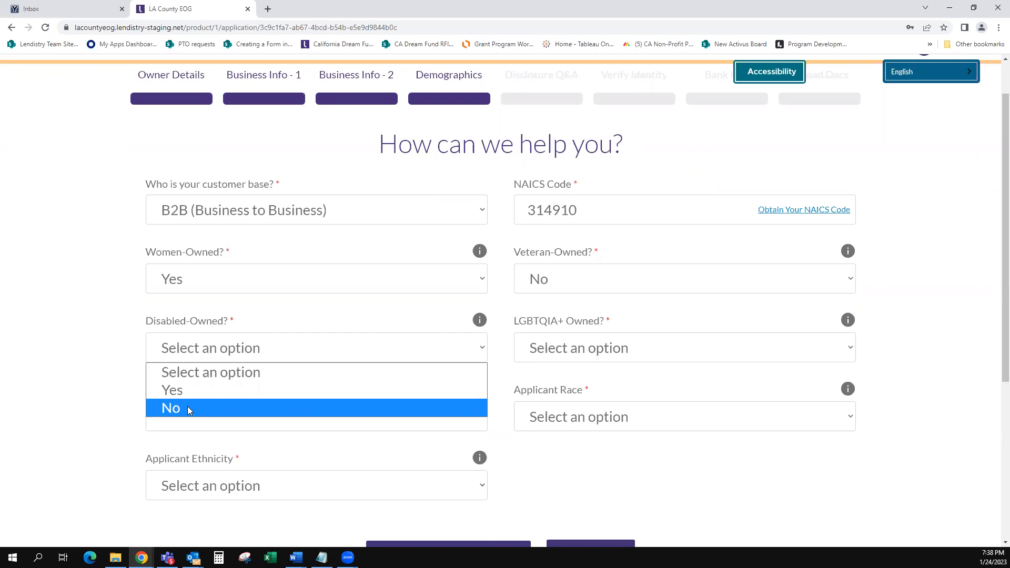
{"action": "left_click", "coordinate": [187, 408]}
{"action": "left_click", "coordinate": [645, 353]}
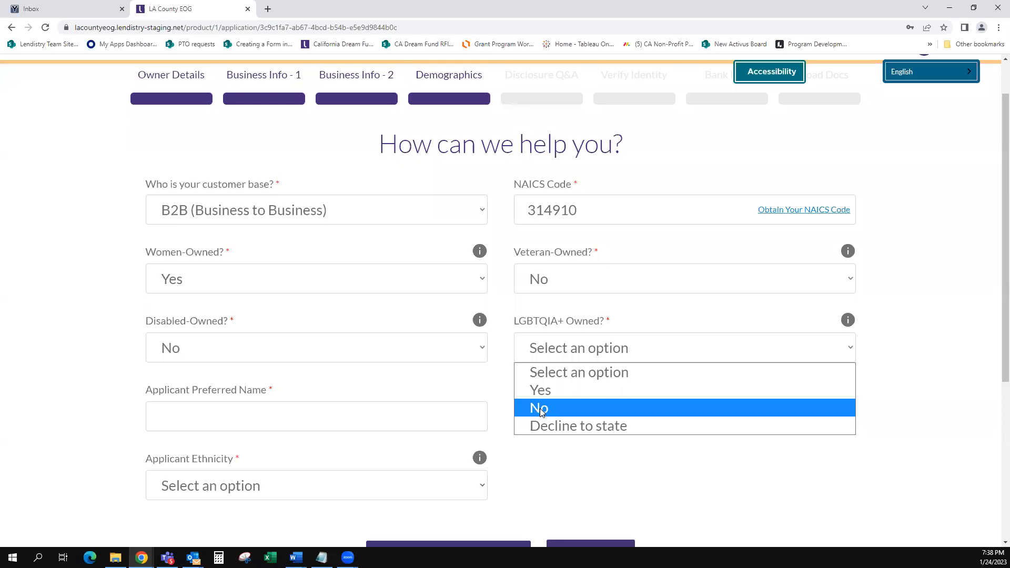
{"action": "left_click", "coordinate": [540, 408]}
Step: Enter the preferred name, pick African American and Not Hispanic or Latino, then continue
{"action": "left_click", "coordinate": [346, 406]}
{"action": "type", "text": "Lisa"}
{"action": "key", "text": "Tab"}
{"action": "left_click", "coordinate": [556, 246]}
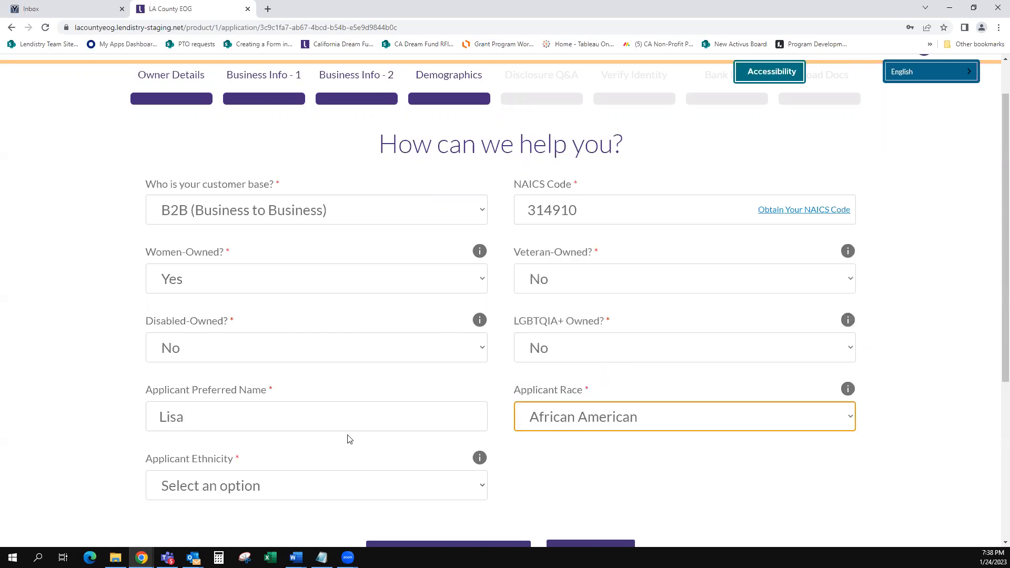
{"action": "left_click", "coordinate": [311, 485]}
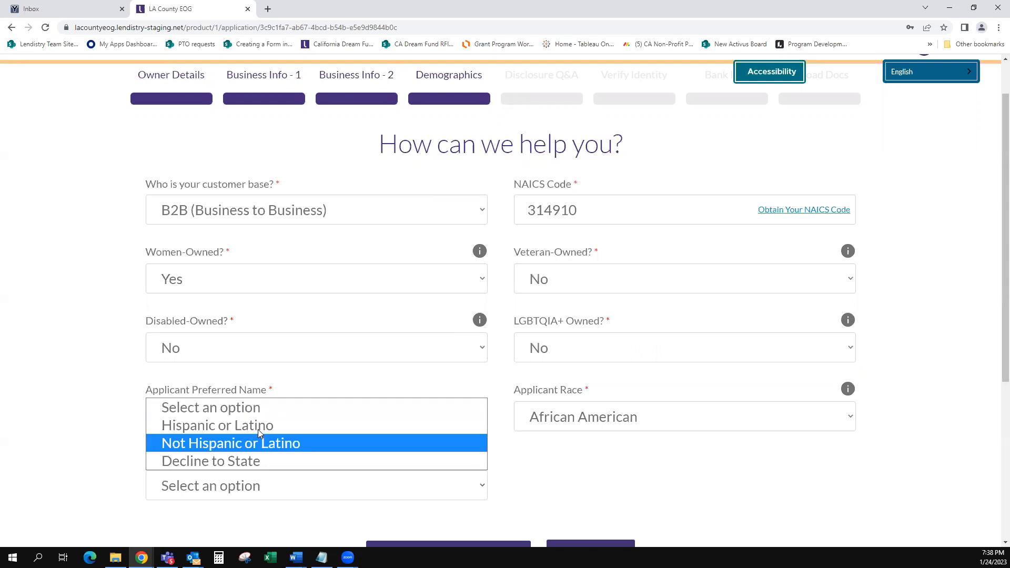
{"action": "left_click", "coordinate": [235, 443]}
{"action": "scroll", "coordinate": [542, 443], "scroll_direction": "down", "scroll_amount": 3}
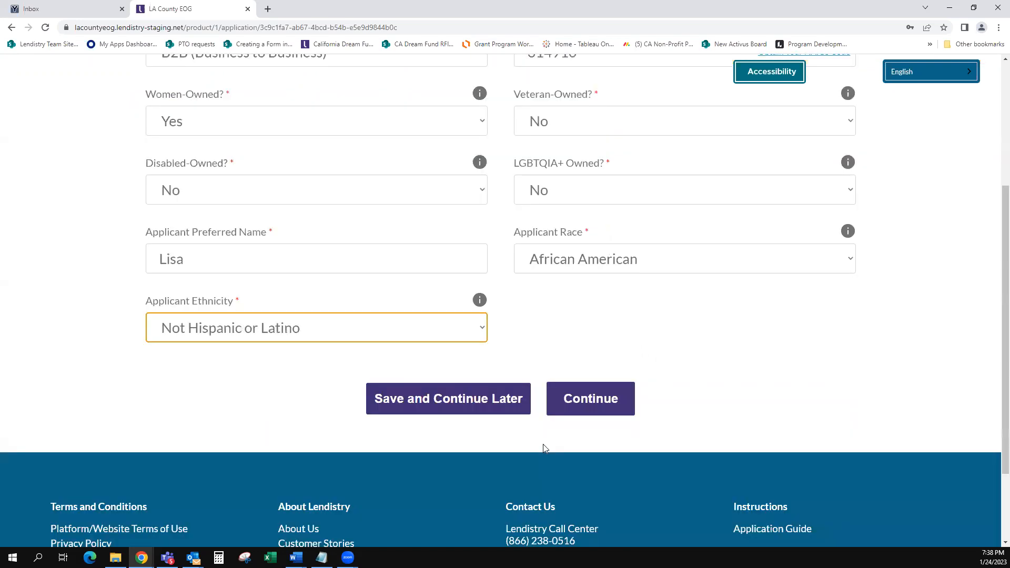
{"action": "left_click", "coordinate": [598, 404]}
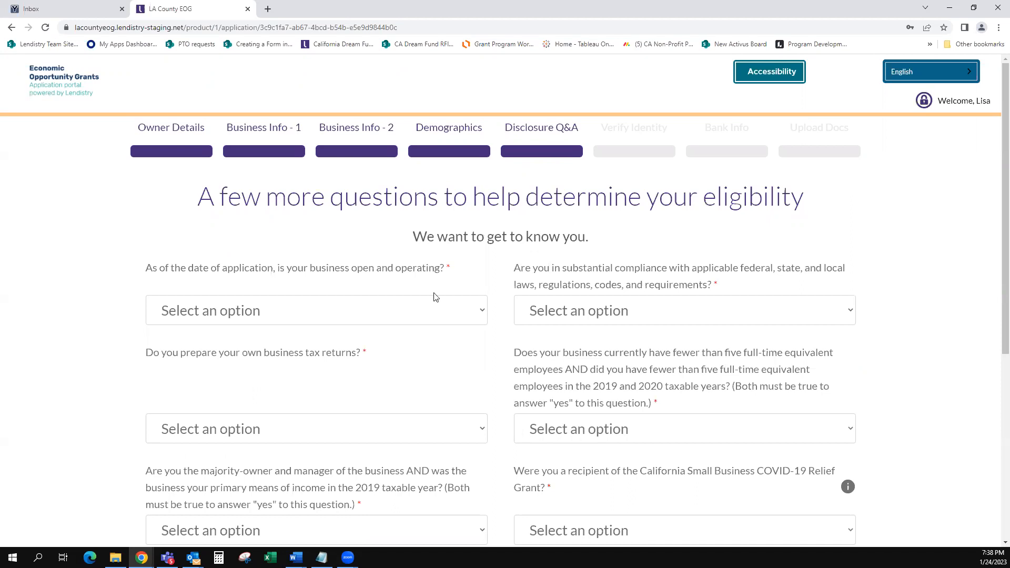
Step: Answer Yes to open and operating, Yes to compliance, and No to self-prepared tax returns
{"action": "left_click", "coordinate": [459, 312]}
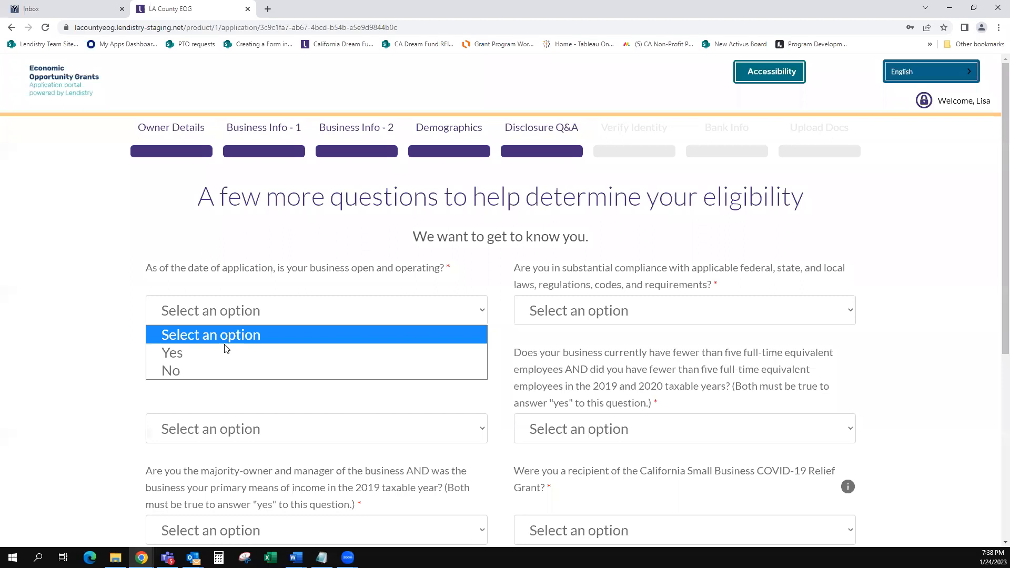
{"action": "left_click", "coordinate": [212, 353]}
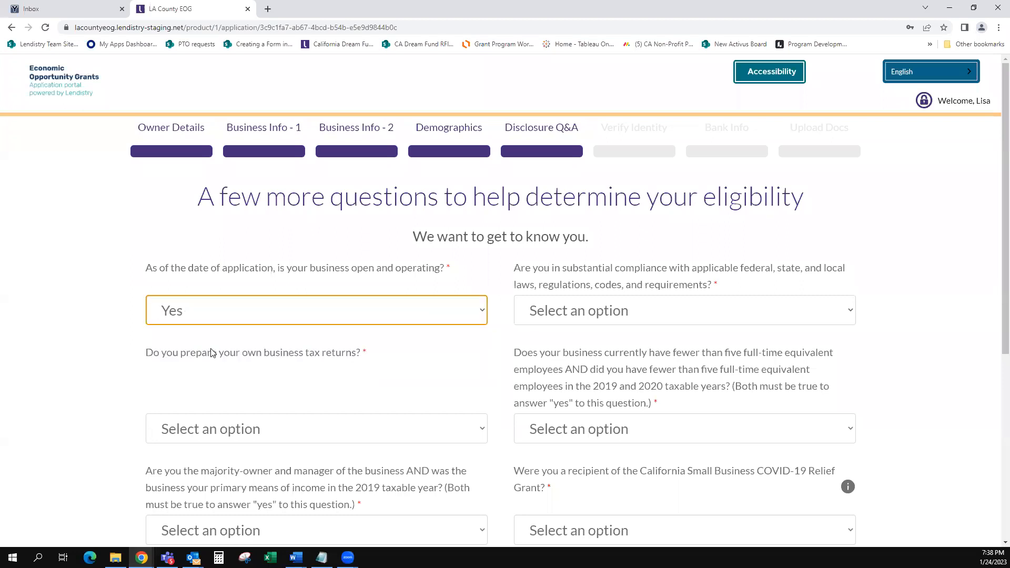
{"action": "left_click", "coordinate": [606, 314]}
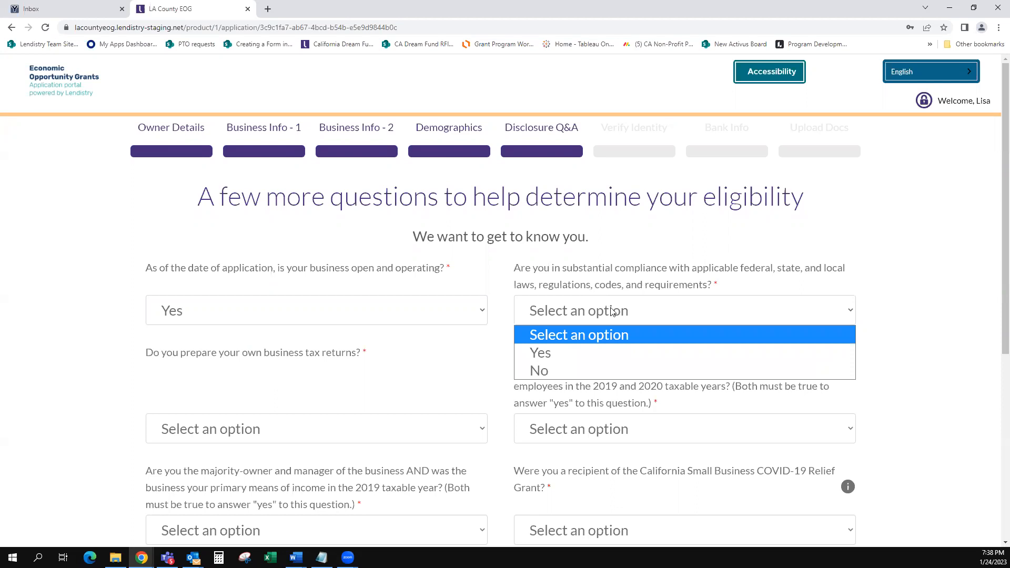
{"action": "left_click", "coordinate": [549, 353]}
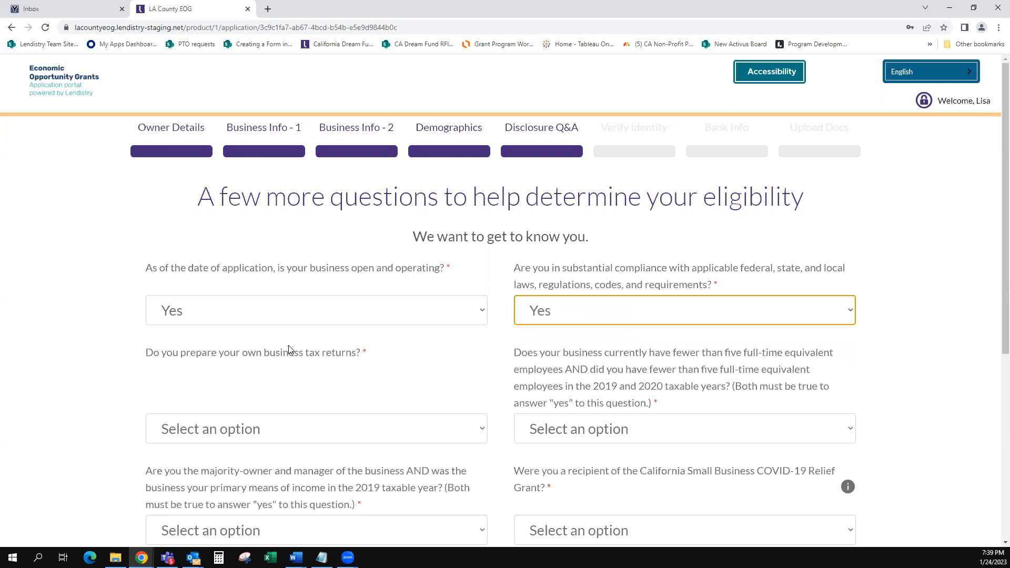
{"action": "left_click", "coordinate": [398, 434]}
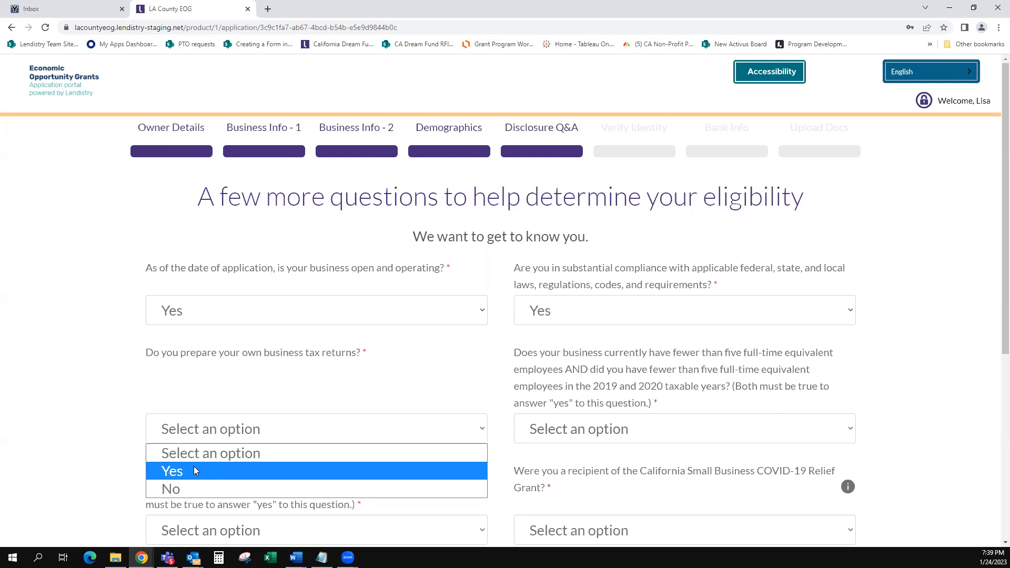
{"action": "left_click", "coordinate": [199, 489]}
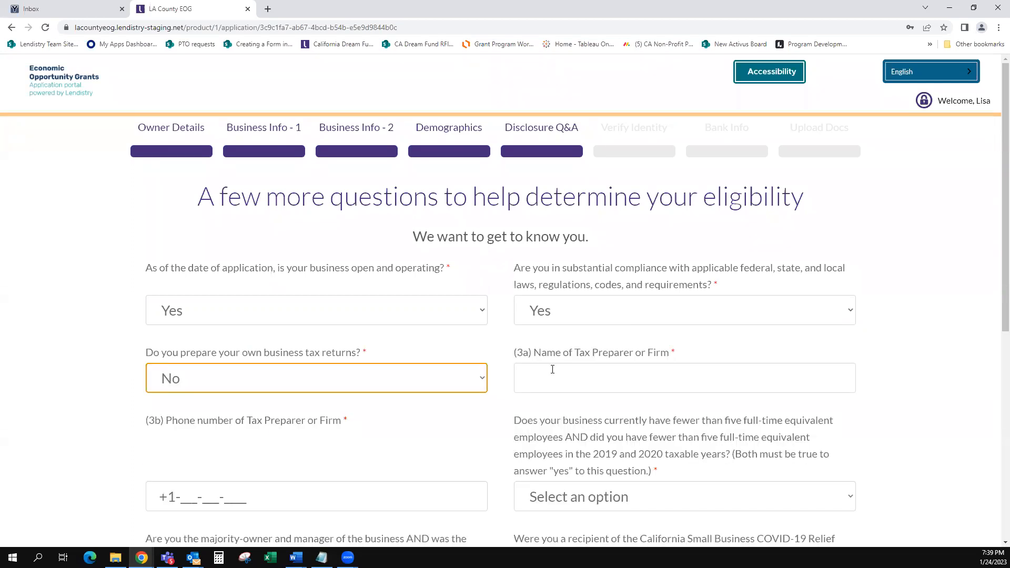
Step: Enter EZ Tax Firm as the tax preparer name and fill in its phone number
{"action": "left_click", "coordinate": [575, 368]}
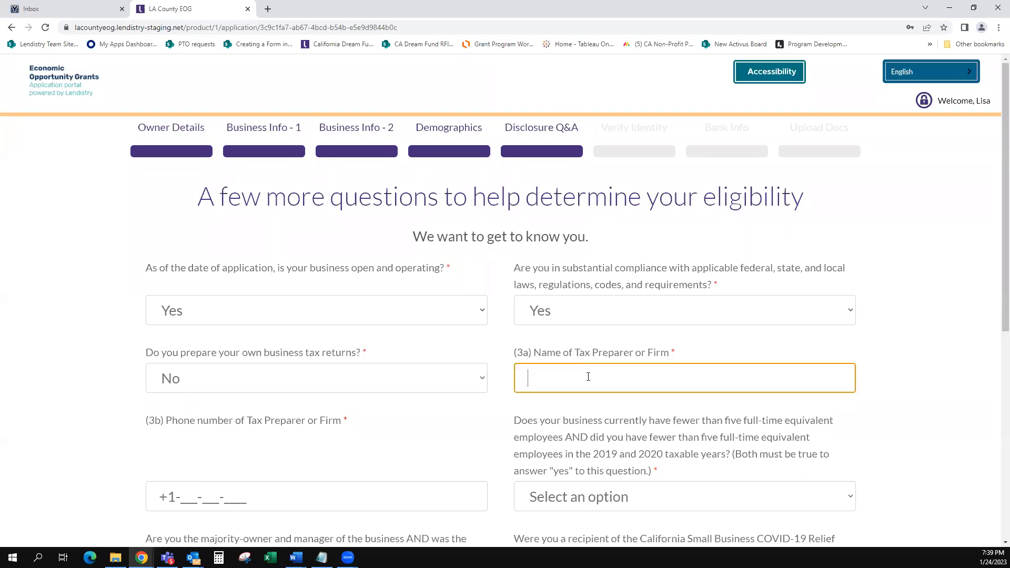
{"action": "type", "text": "Ex"}
{"action": "key", "text": "BackSpace"}
{"action": "type", "text": "Z Tax Firm"}
{"action": "left_click", "coordinate": [217, 490]}
Step: Answer Yes to fewer than five employees, Yes to majority owner, No to COVID-19 relief grant, then continue
{"action": "scroll", "coordinate": [600, 487], "scroll_direction": "down", "scroll_amount": 2}
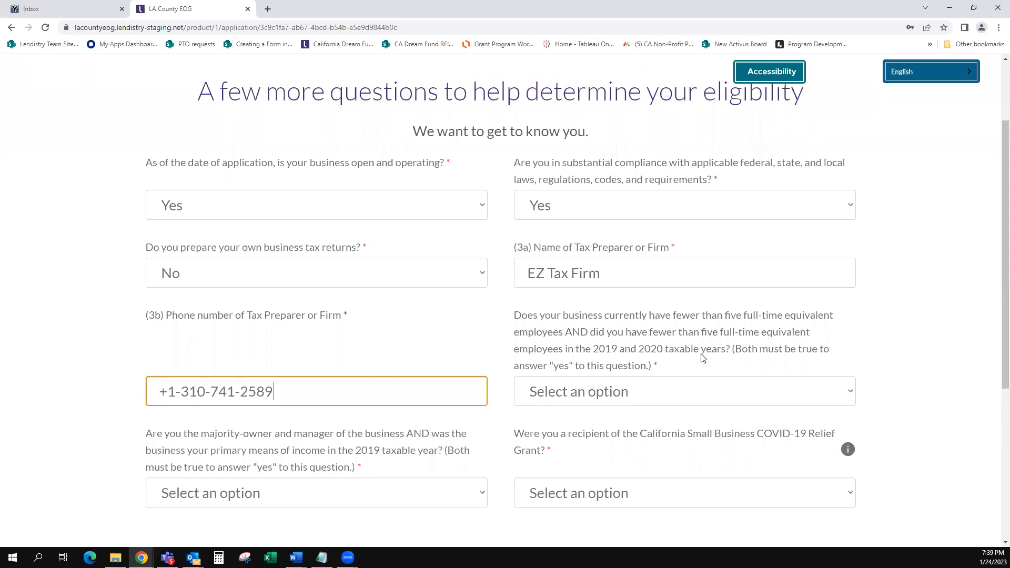
{"action": "left_click", "coordinate": [592, 393]}
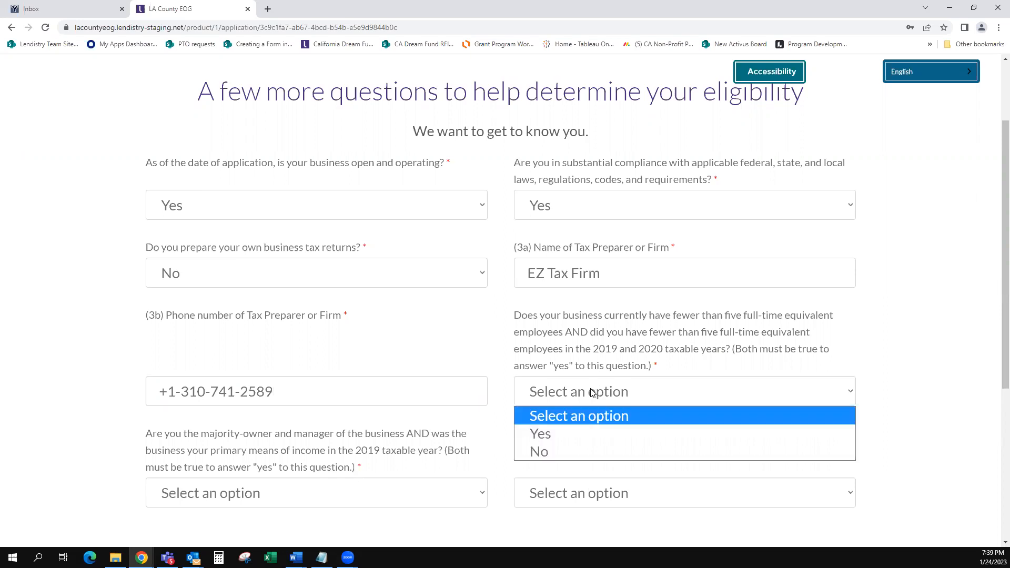
{"action": "left_click", "coordinate": [548, 436]}
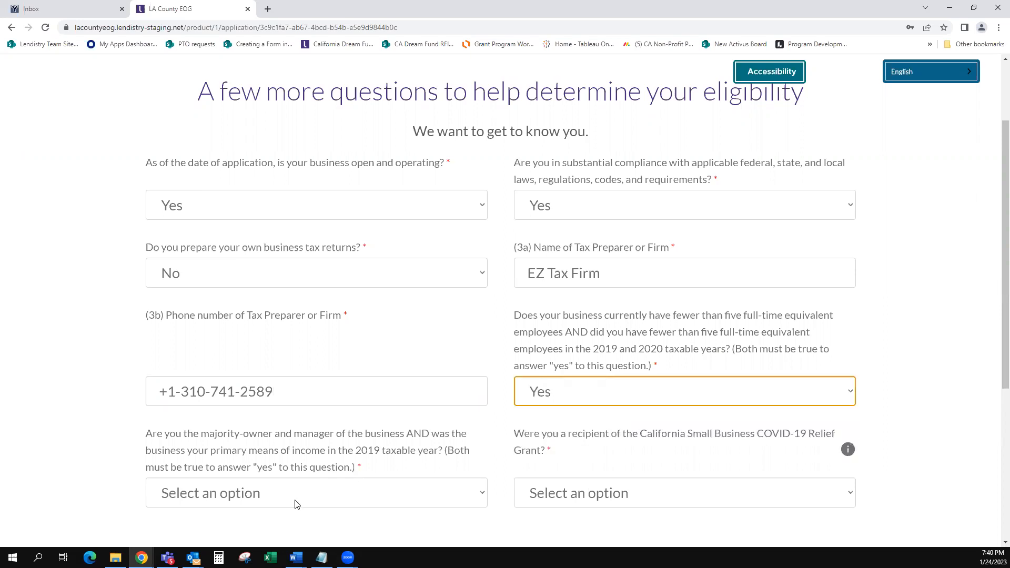
{"action": "left_click", "coordinate": [270, 495]}
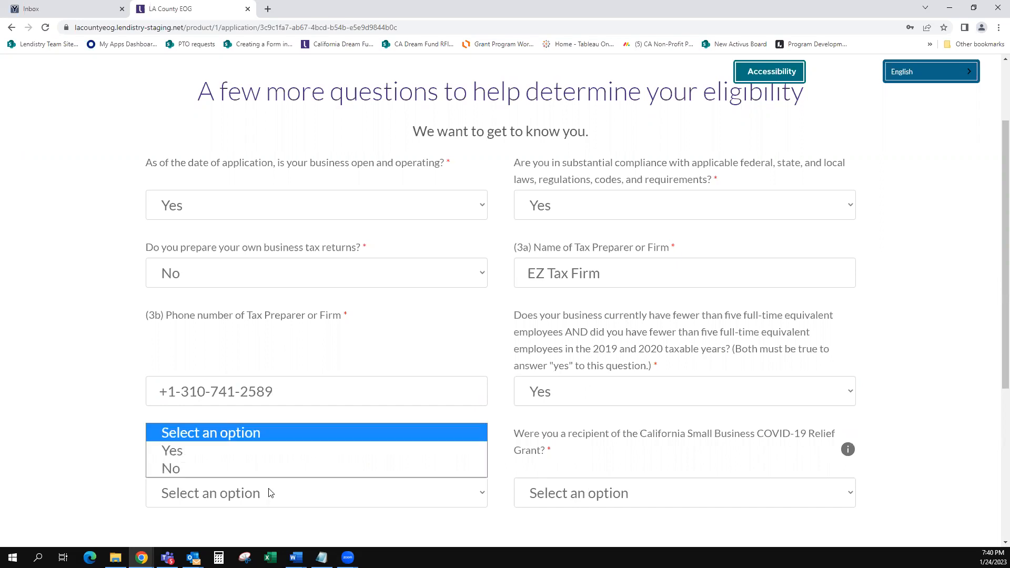
{"action": "left_click", "coordinate": [270, 496]}
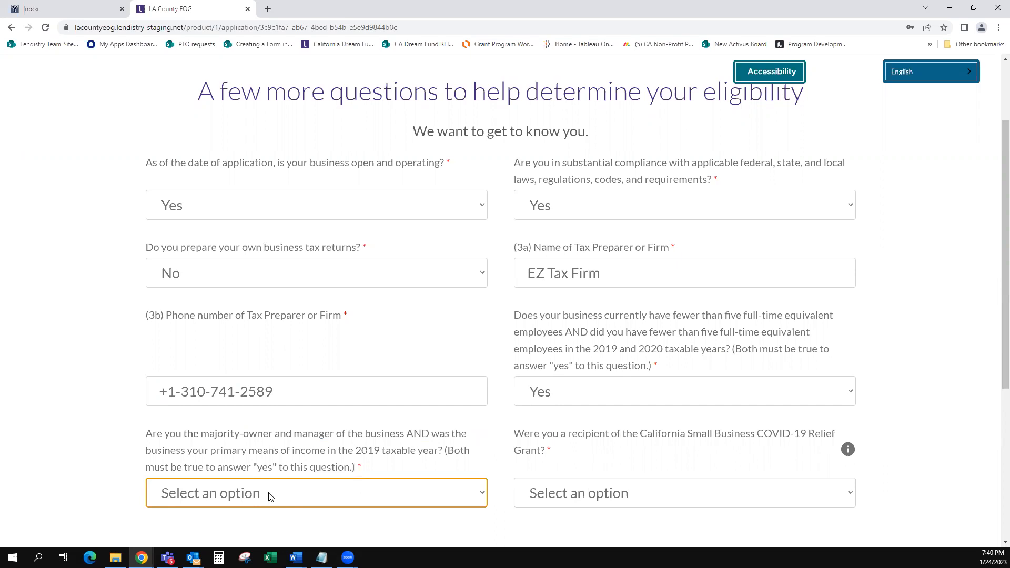
{"action": "left_click", "coordinate": [280, 494]}
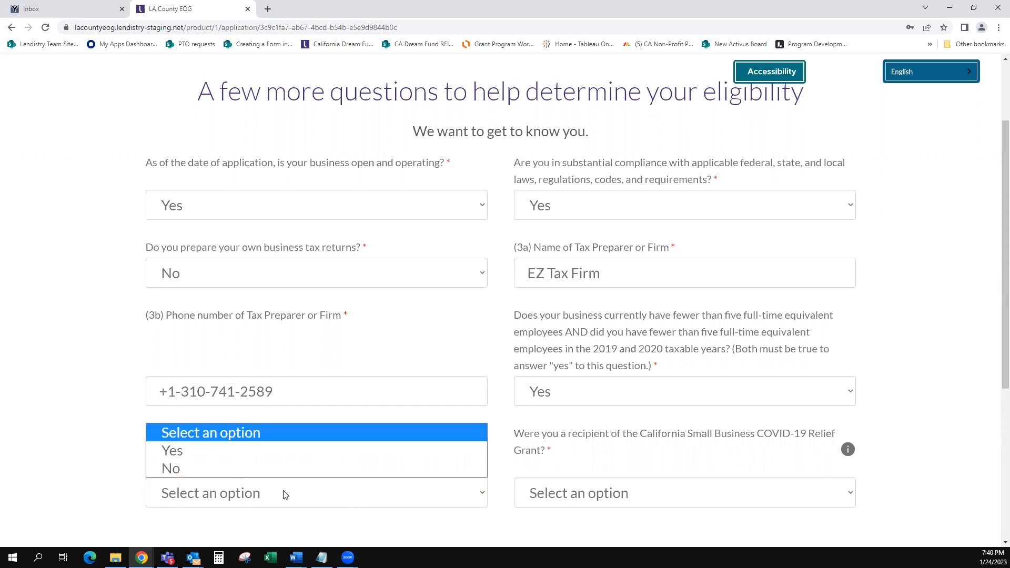
{"action": "left_click", "coordinate": [206, 451]}
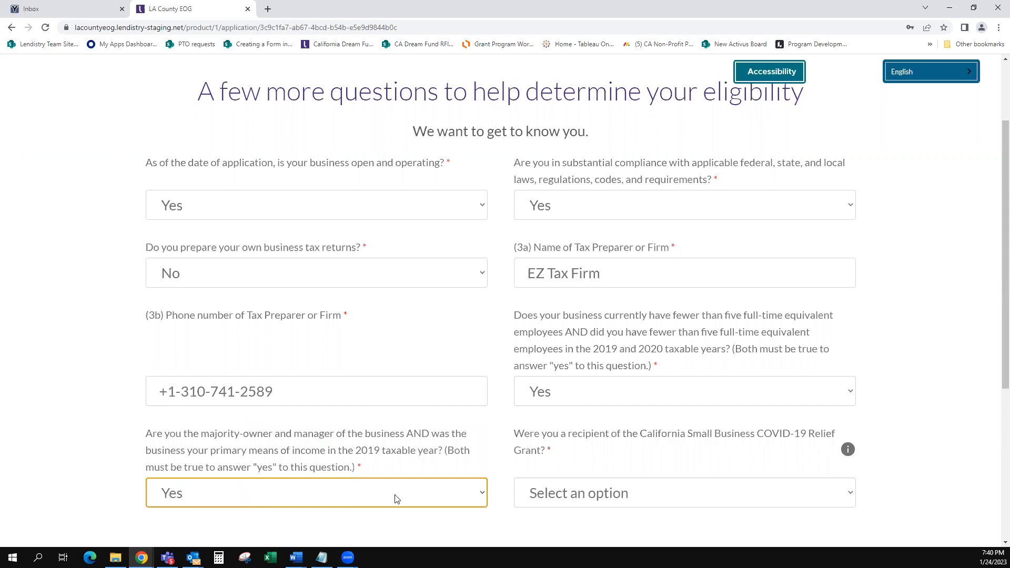
{"action": "left_click", "coordinate": [687, 504]}
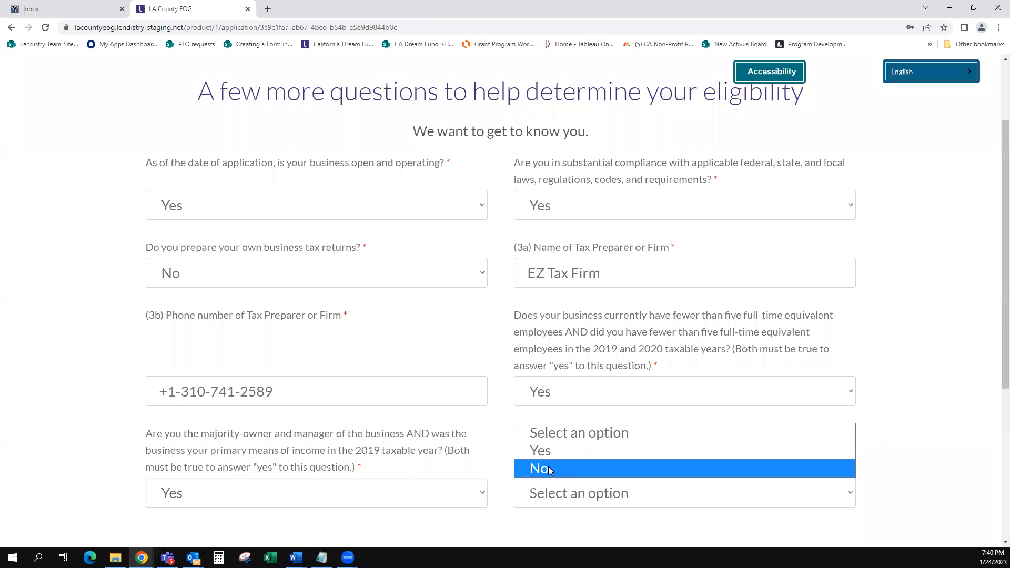
{"action": "left_click", "coordinate": [590, 493]}
{"action": "scroll", "coordinate": [564, 482], "scroll_direction": "down", "scroll_amount": 3}
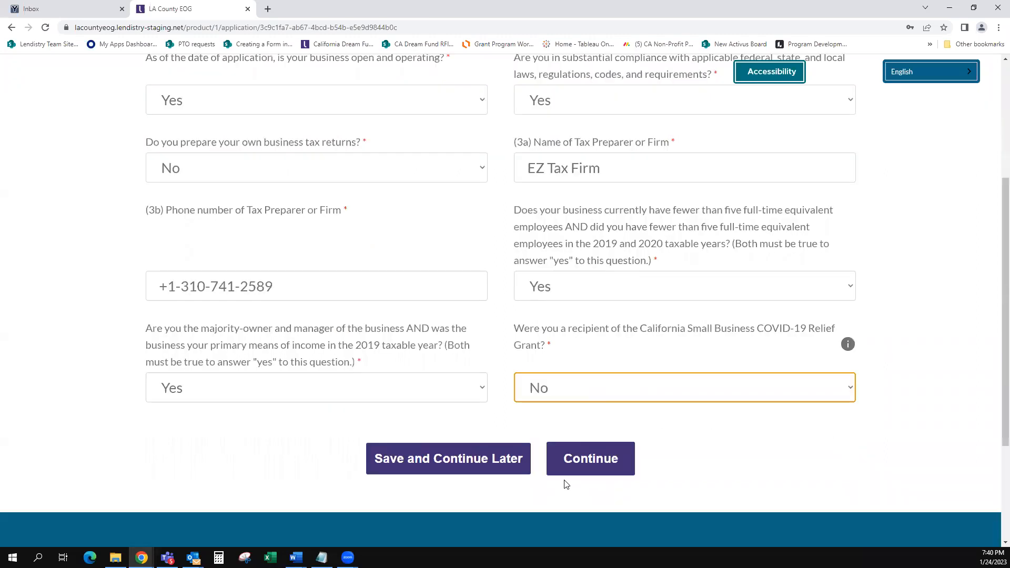
{"action": "left_click", "coordinate": [573, 410]}
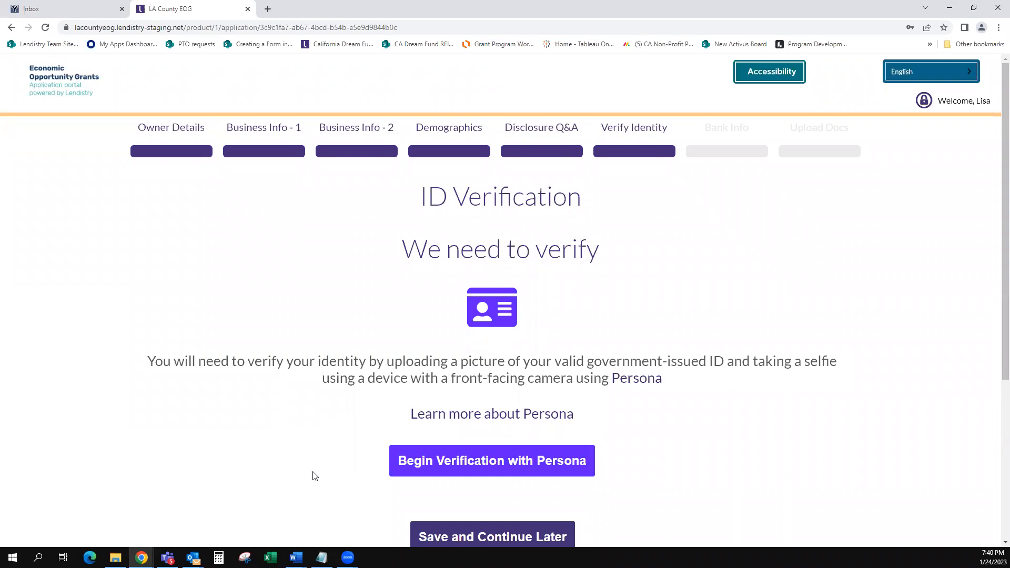
Step: Begin verification with Persona from the ID Verification page
{"action": "left_click", "coordinate": [474, 463]}
Step: Choose Driver License as the ID type and upload the UKG photo as the license front
{"action": "left_click", "coordinate": [502, 392]}
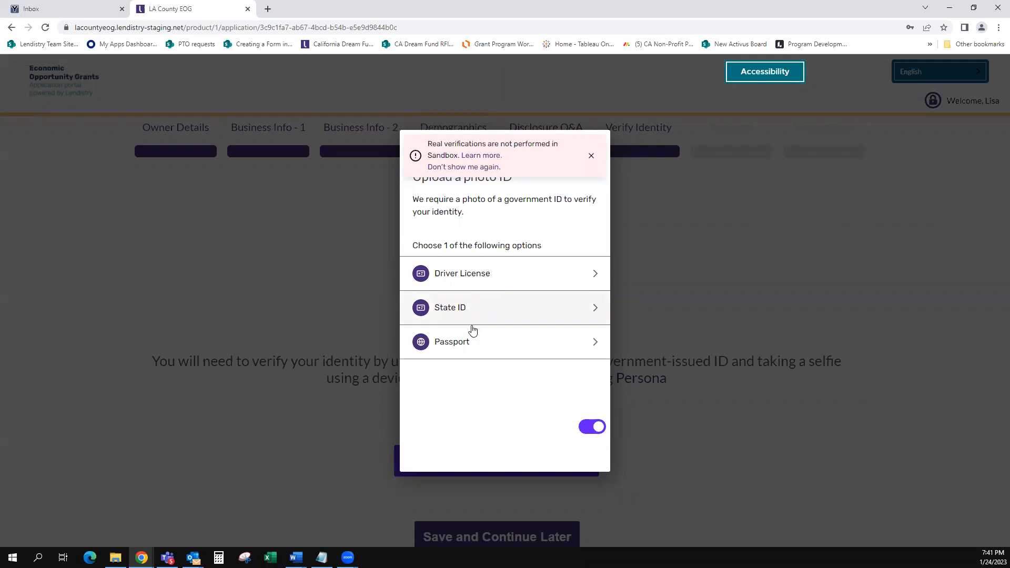
{"action": "left_click", "coordinate": [476, 273]}
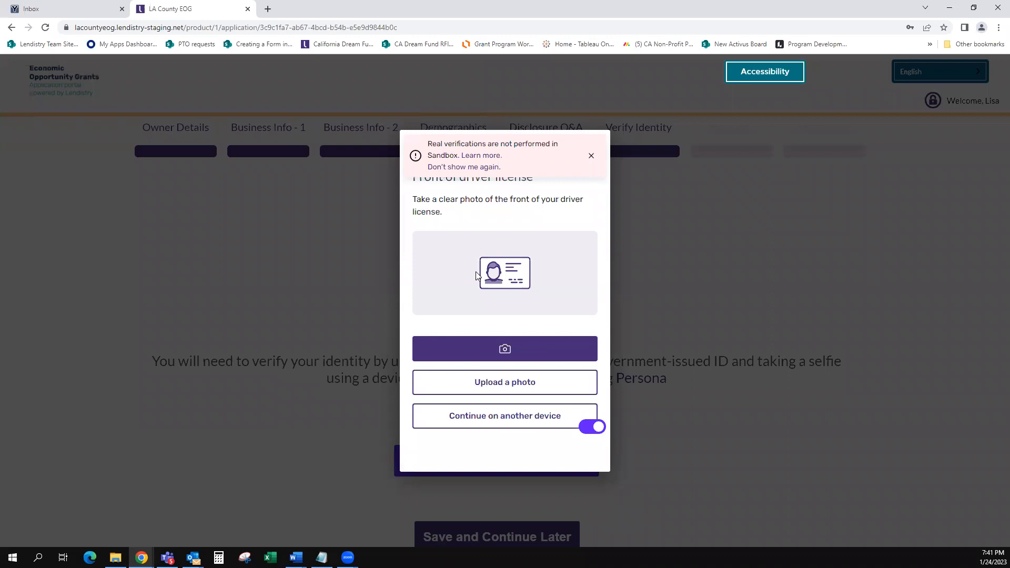
{"action": "left_click", "coordinate": [478, 384]}
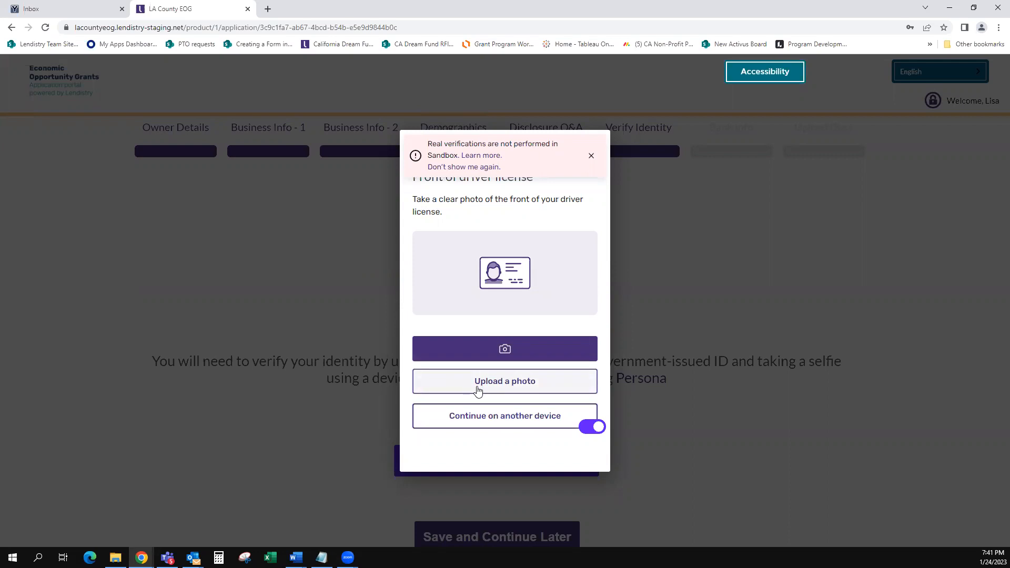
{"action": "left_click", "coordinate": [478, 386]}
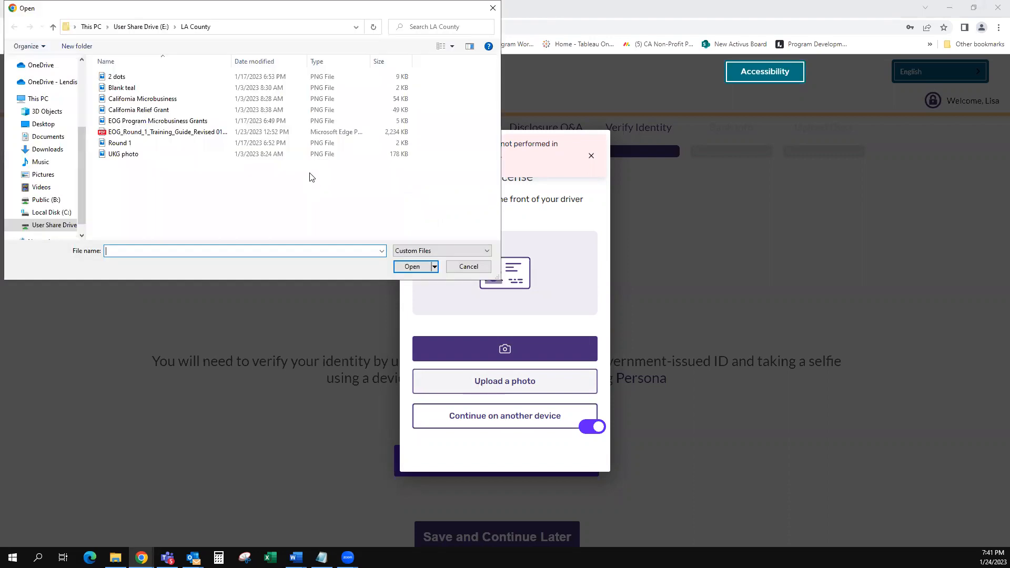
{"action": "left_click", "coordinate": [117, 154]}
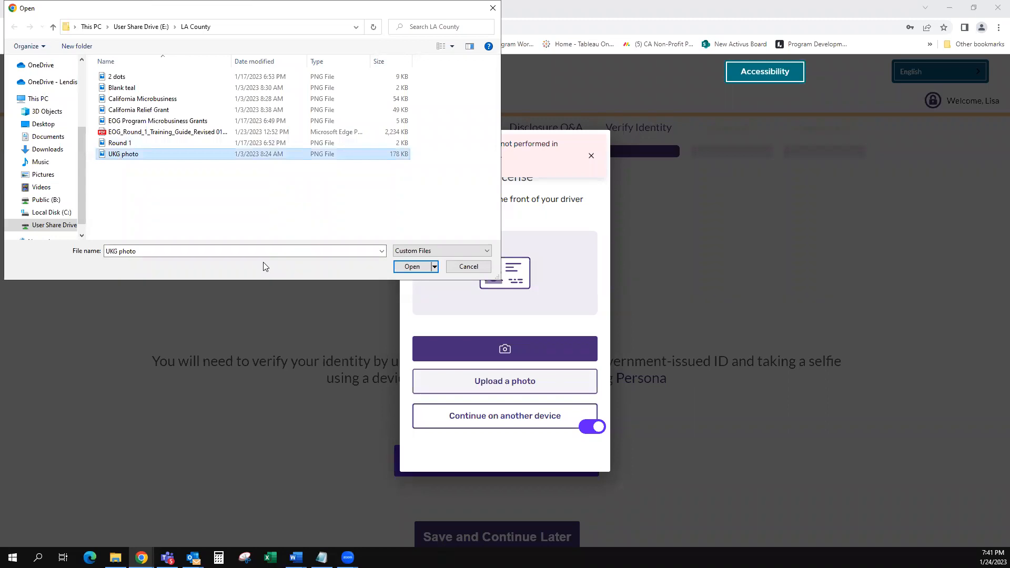
{"action": "key", "text": "Return"}
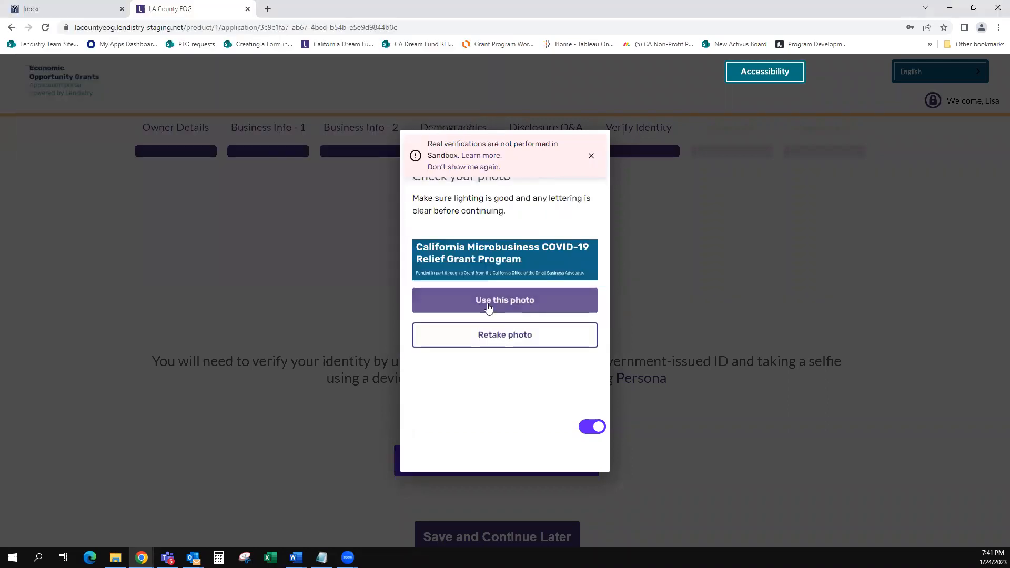
{"action": "left_click", "coordinate": [489, 307]}
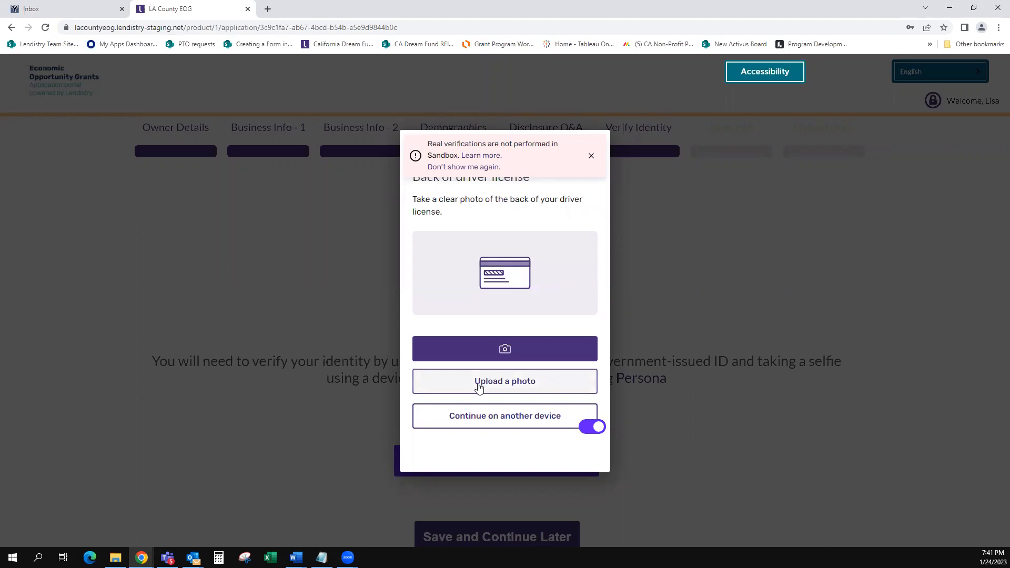
Step: Upload the UKG photo as the license back to complete the identity check
{"action": "left_click", "coordinate": [475, 388]}
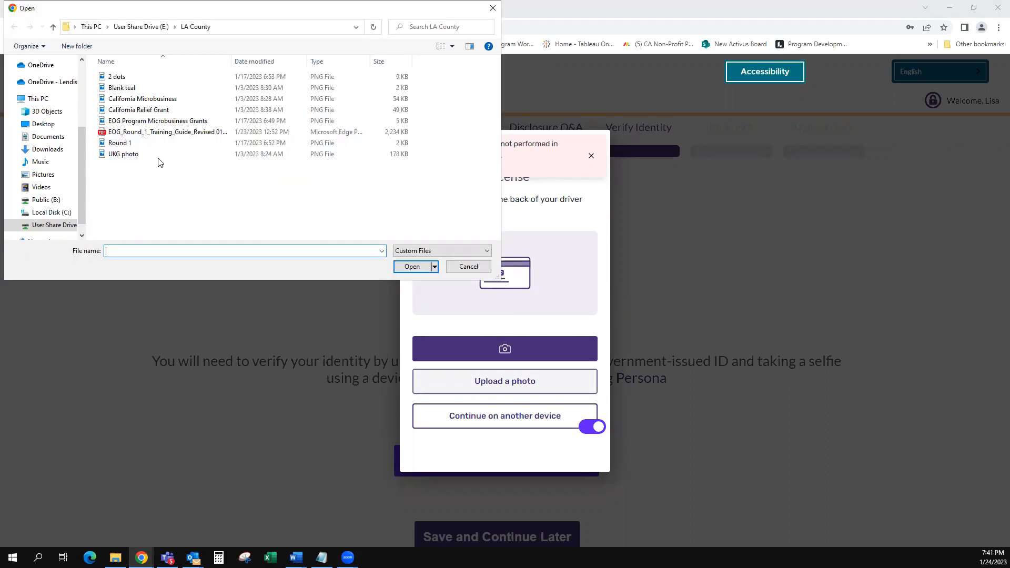
{"action": "left_click", "coordinate": [158, 157]}
{"action": "key", "text": "Return"}
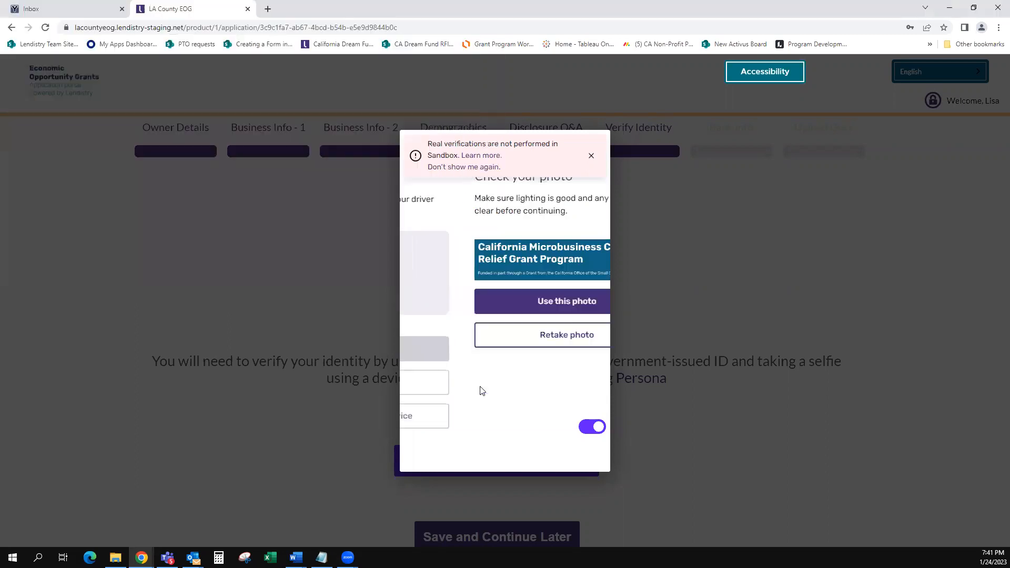
{"action": "left_click", "coordinate": [496, 305]}
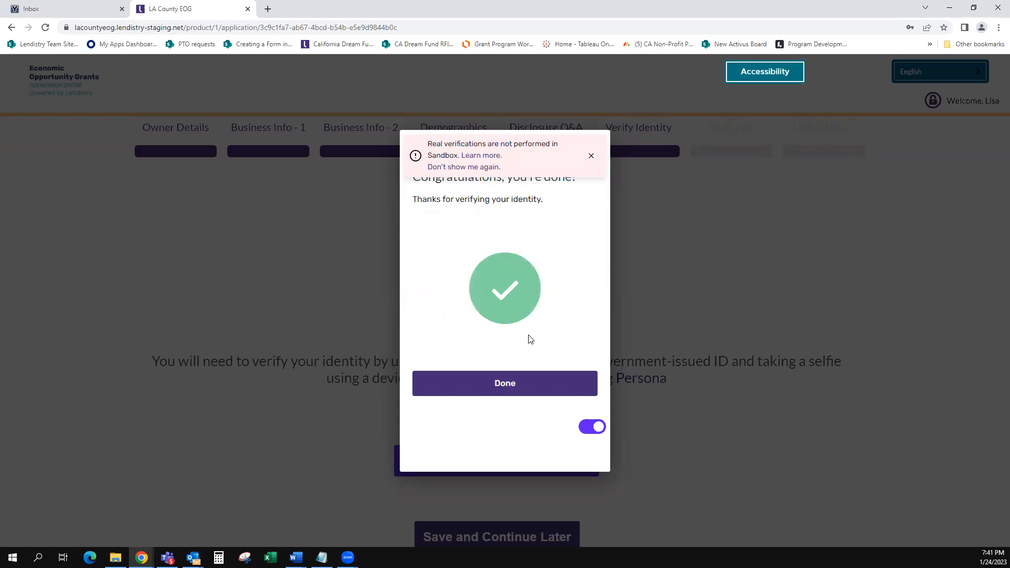
Step: Close the completed verification, advance to the Bank Info step, and start Plaid
{"action": "left_click", "coordinate": [505, 383]}
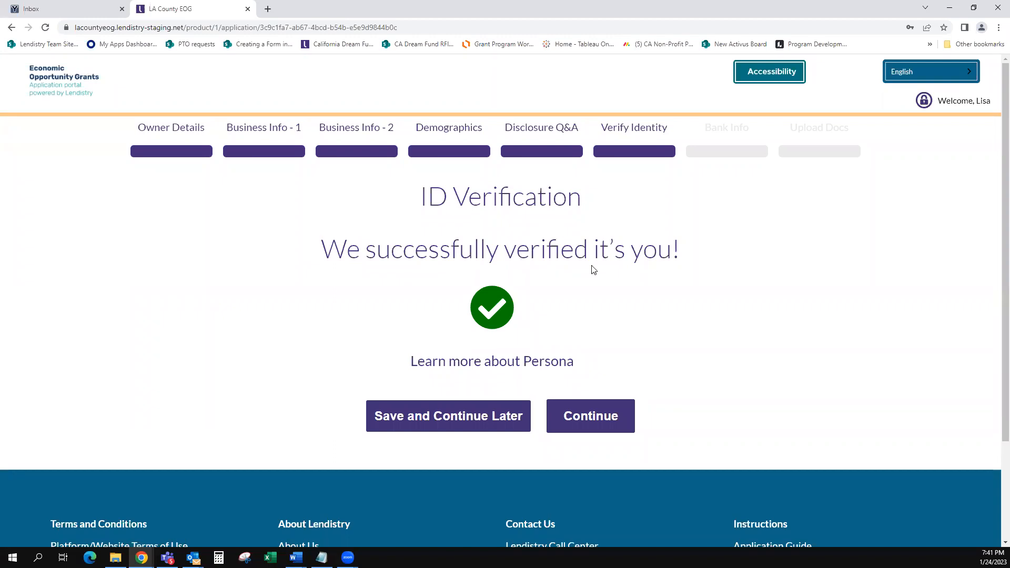
{"action": "left_click", "coordinate": [591, 419]}
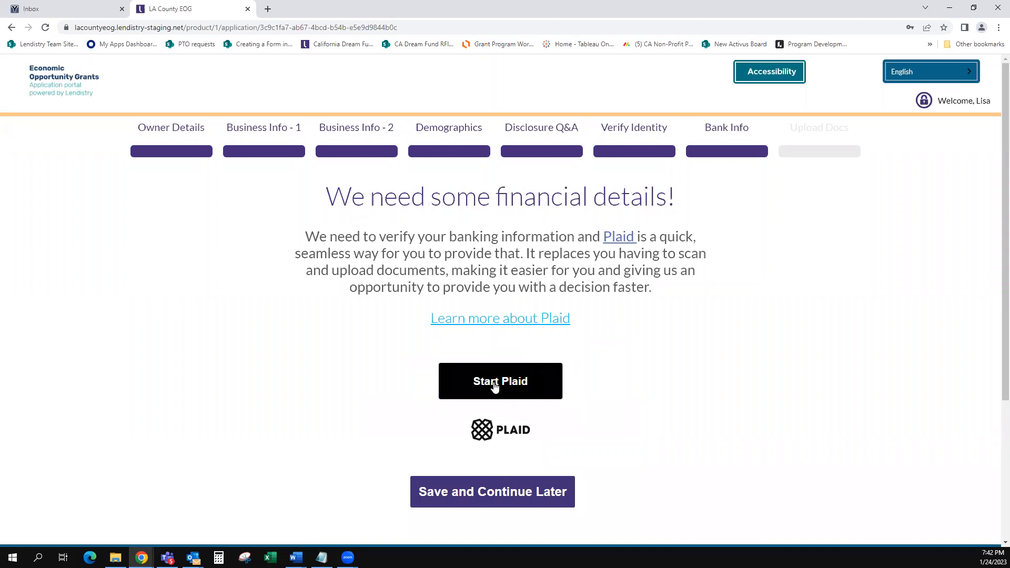
{"action": "left_click", "coordinate": [494, 385]}
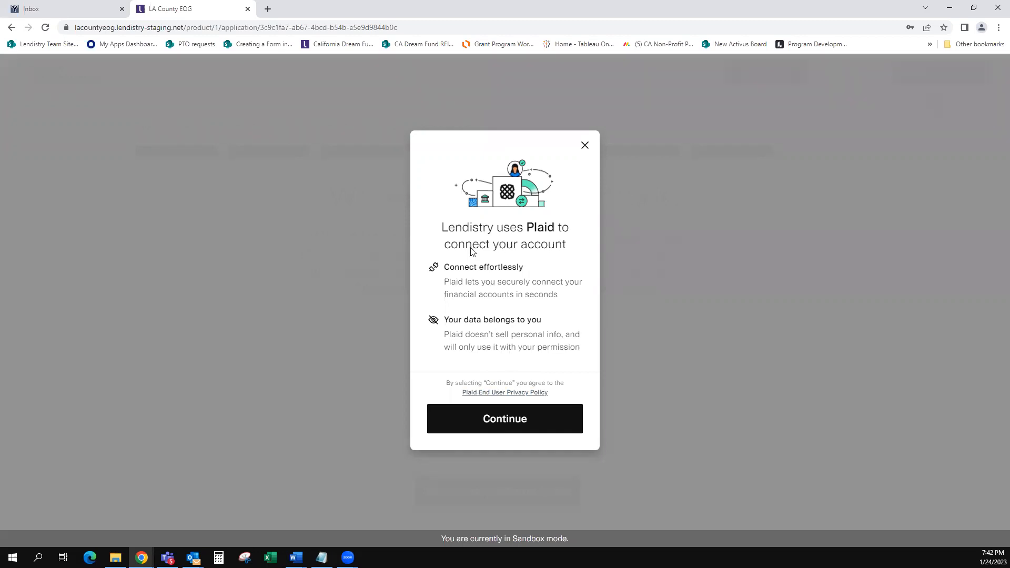
Step: Get past the Plaid introduction, pick Chase from the institution list, and proceed to its sign-in
{"action": "left_click", "coordinate": [496, 421]}
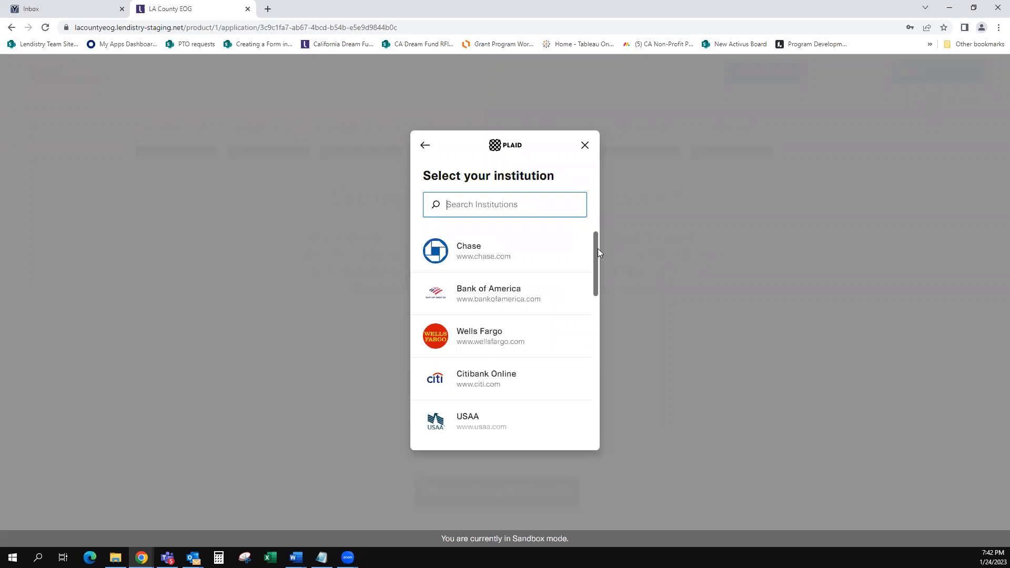
{"action": "left_click_drag", "start_coordinate": [598, 248], "coordinate": [587, 425]}
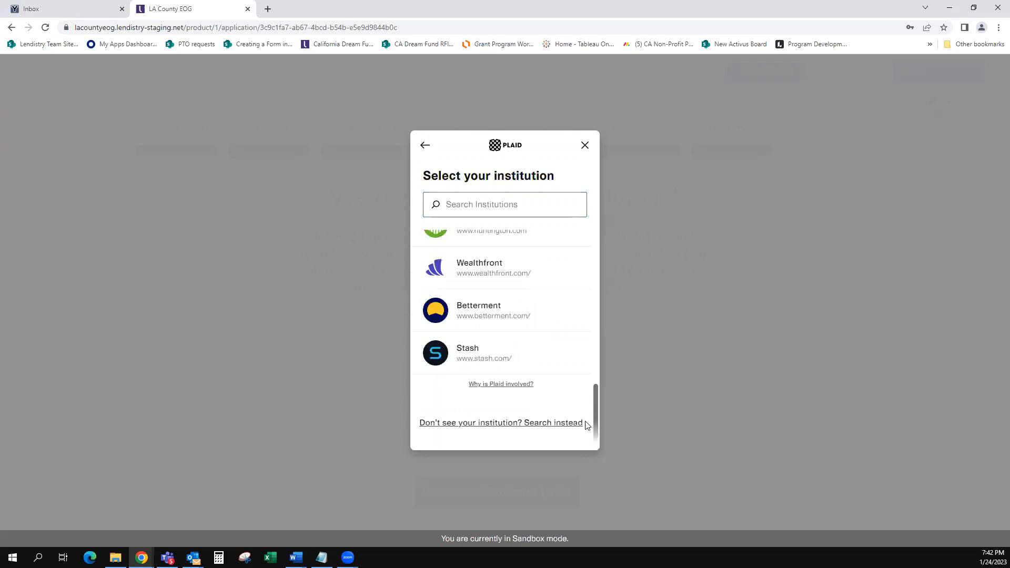
{"action": "left_click_drag", "start_coordinate": [587, 415], "coordinate": [574, 243]}
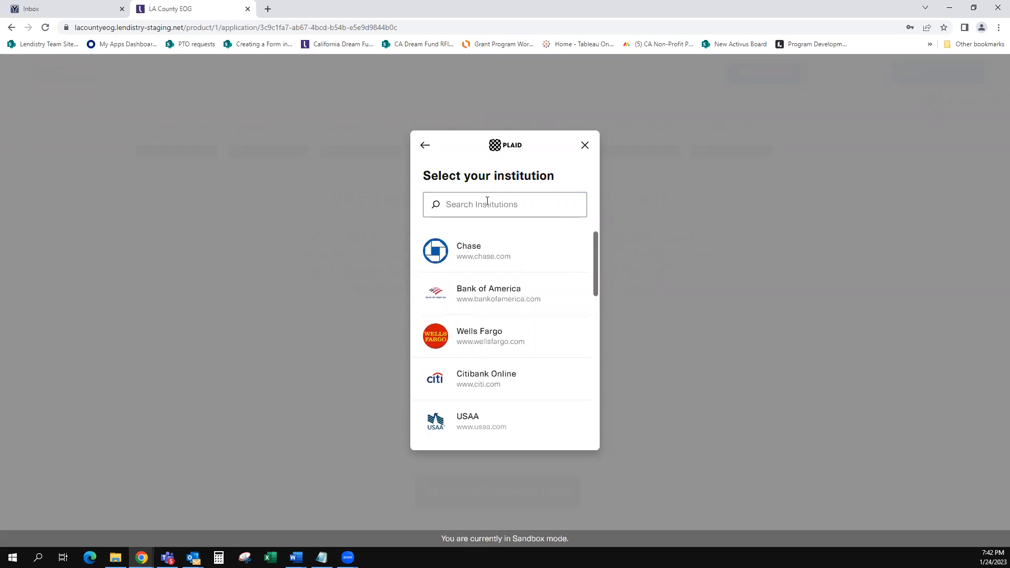
{"action": "left_click", "coordinate": [464, 261]}
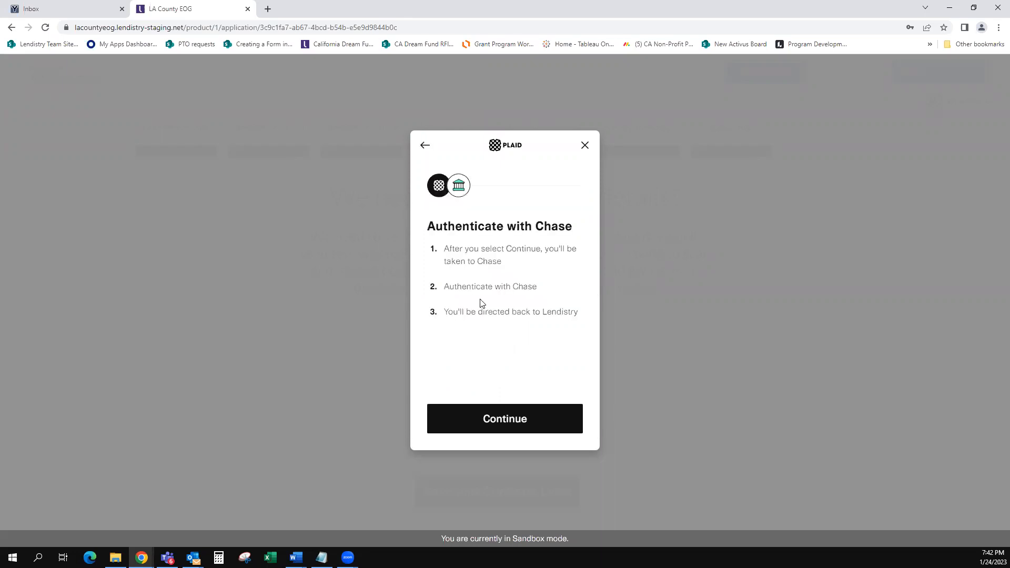
{"action": "left_click", "coordinate": [483, 423]}
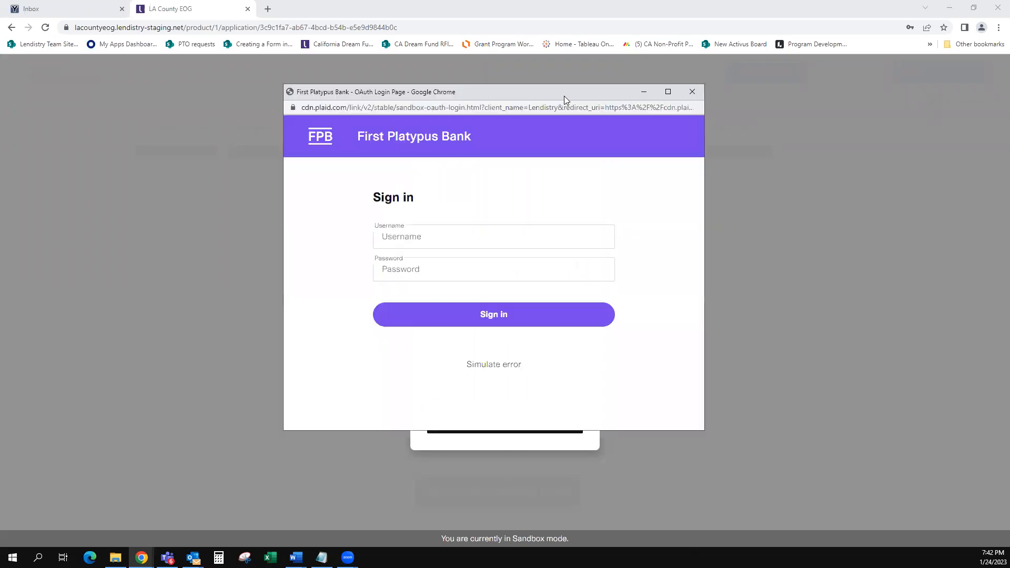
Step: Sign in to the sandbox bank with the username and password, then submit the mobile verification code
{"action": "left_click", "coordinate": [465, 237]}
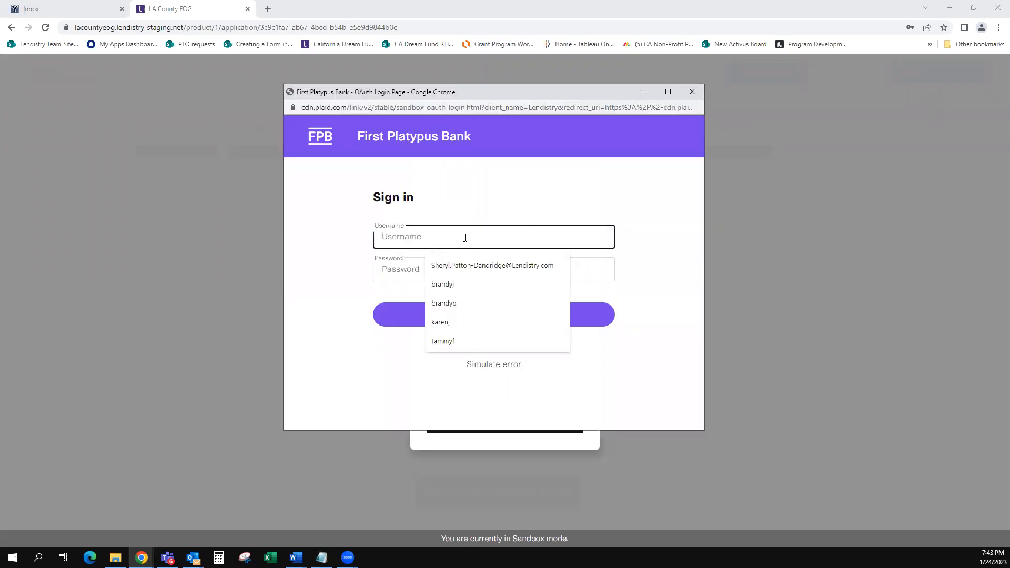
{"action": "type", "text": "lisa"}
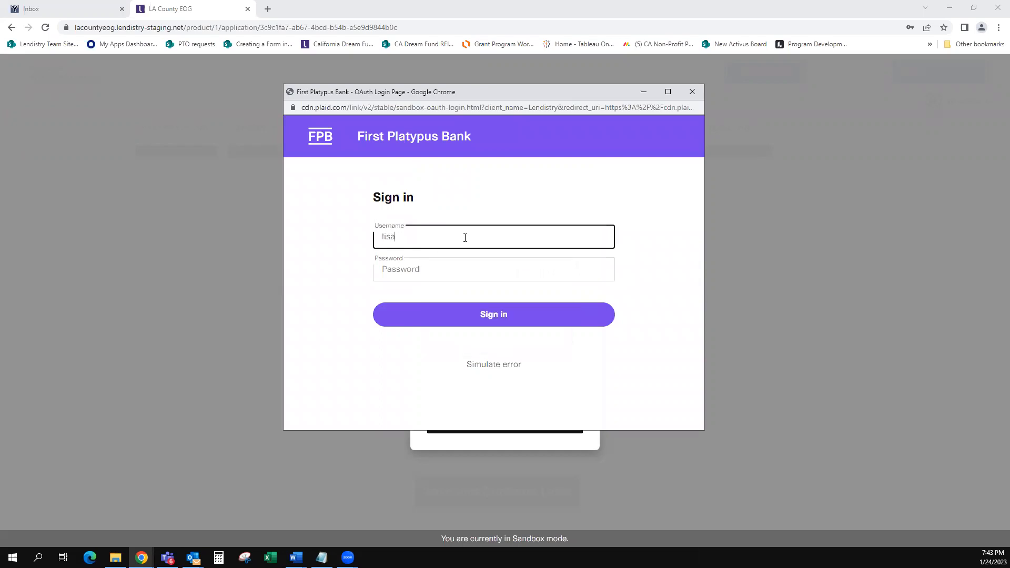
{"action": "type", "text": "b"}
{"action": "key", "text": "Tab"}
{"action": "type", "text": "pass_"}
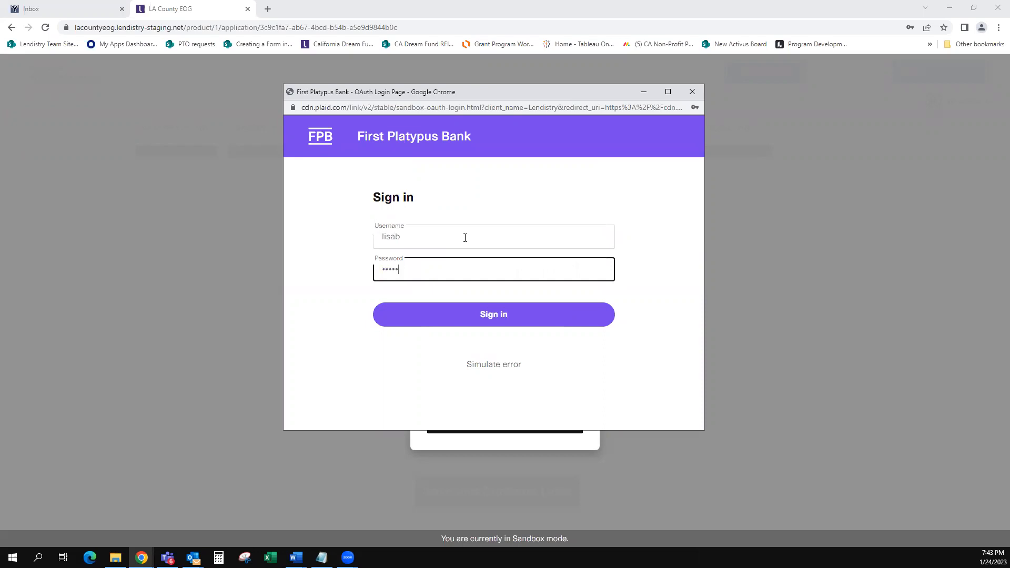
{"action": "type", "text": "g"}
{"action": "left_click", "coordinate": [464, 321]}
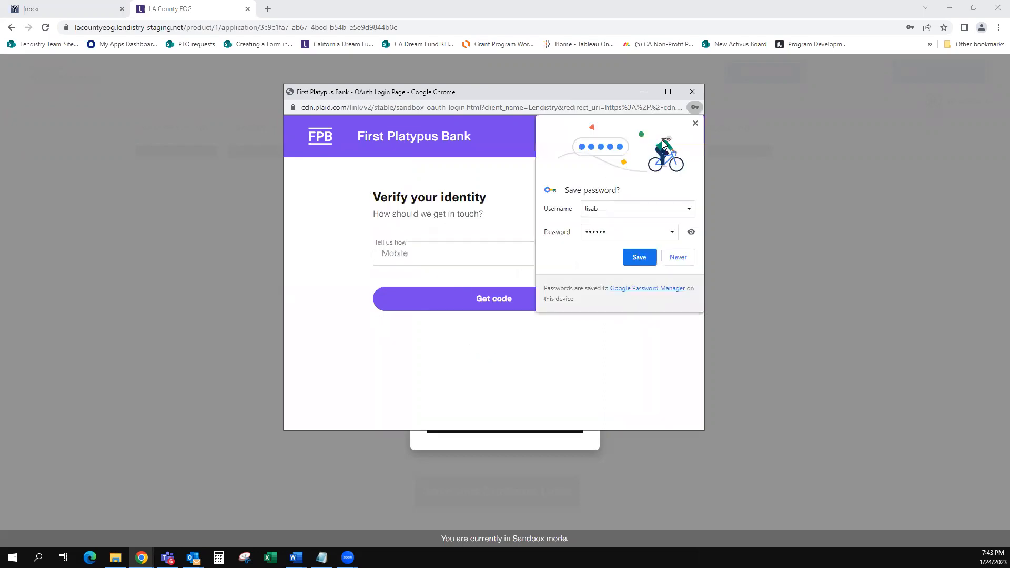
{"action": "left_click", "coordinate": [459, 247]}
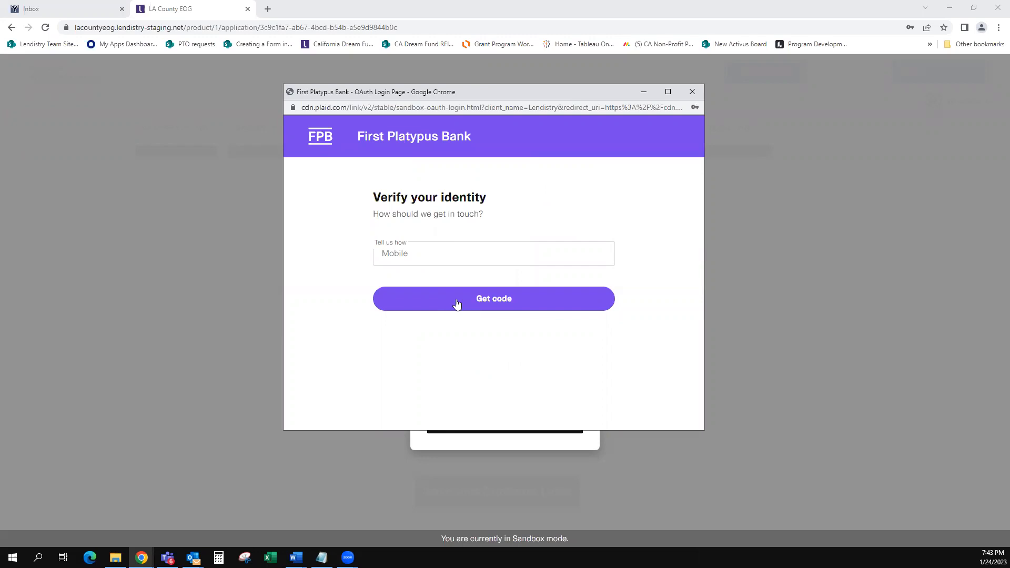
{"action": "left_click", "coordinate": [457, 304]}
{"action": "left_click", "coordinate": [464, 259]}
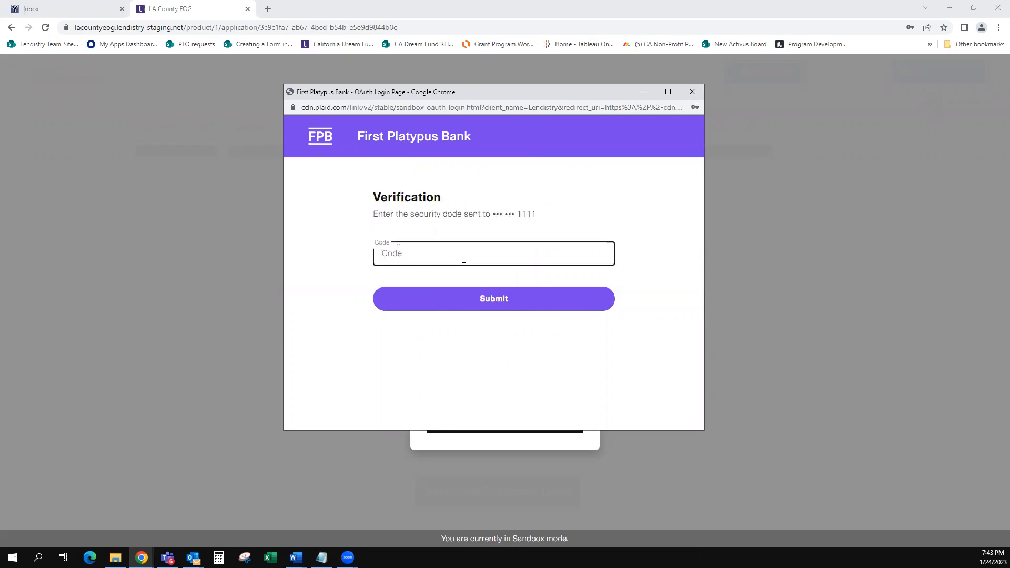
{"action": "type", "text": "••••••"}
{"action": "left_click", "coordinate": [514, 293]}
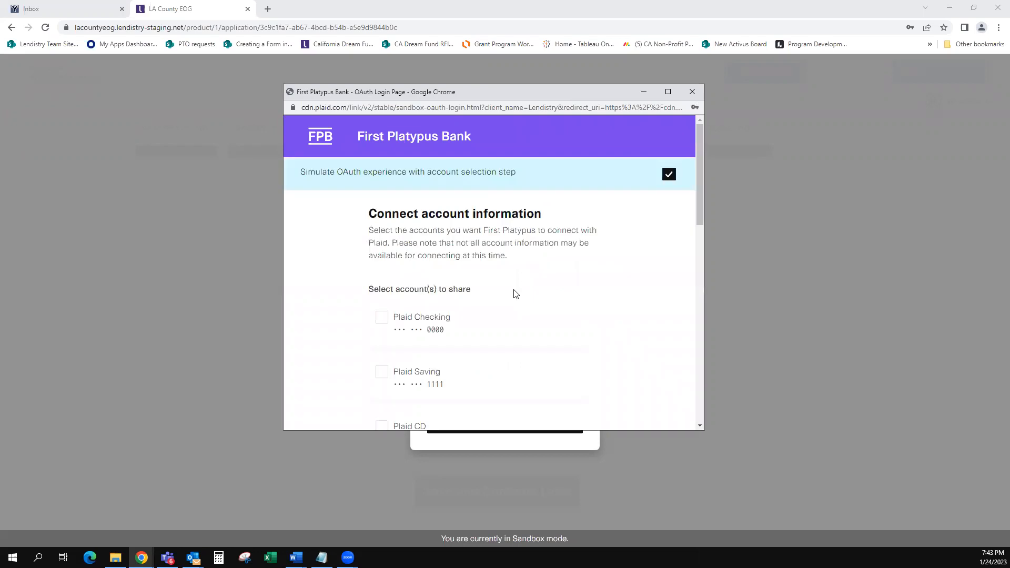
Step: Share the Plaid Checking account and accept the bank's terms and conditions
{"action": "scroll", "coordinate": [543, 288], "scroll_direction": "down", "scroll_amount": 2}
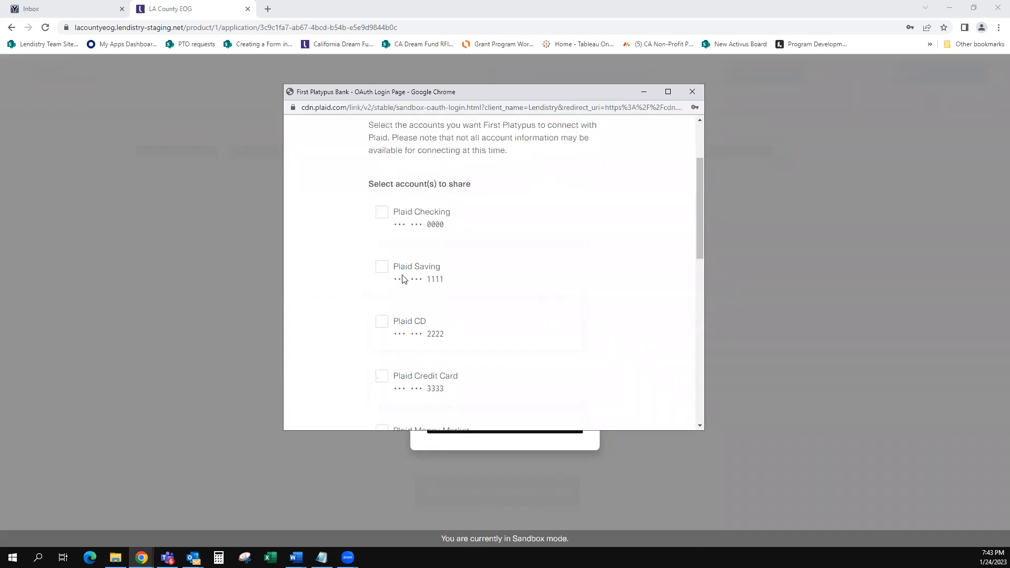
{"action": "left_click", "coordinate": [385, 216]}
{"action": "scroll", "coordinate": [337, 286], "scroll_direction": "down", "scroll_amount": 4}
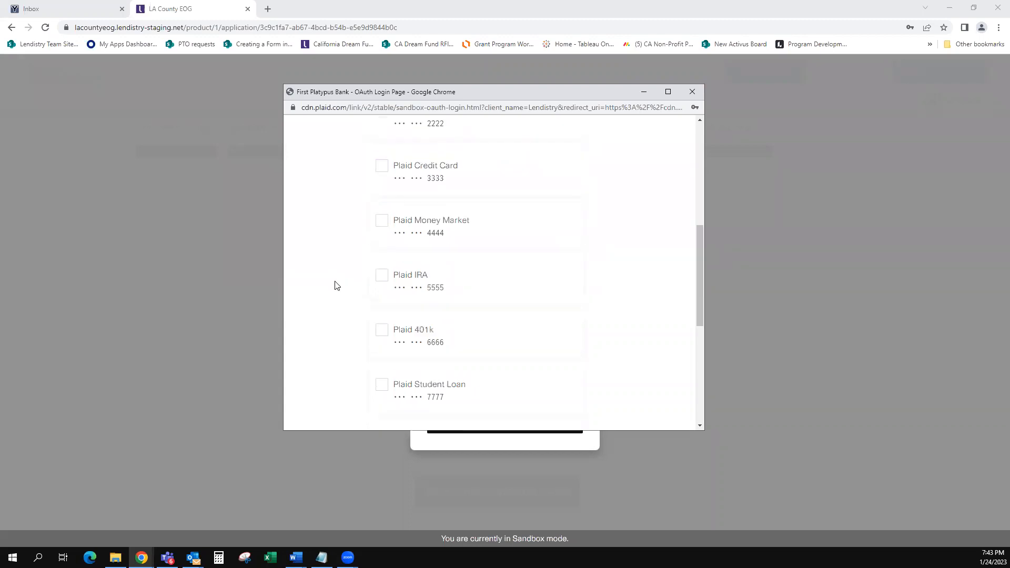
{"action": "scroll", "coordinate": [347, 292], "scroll_direction": "down", "scroll_amount": 5}
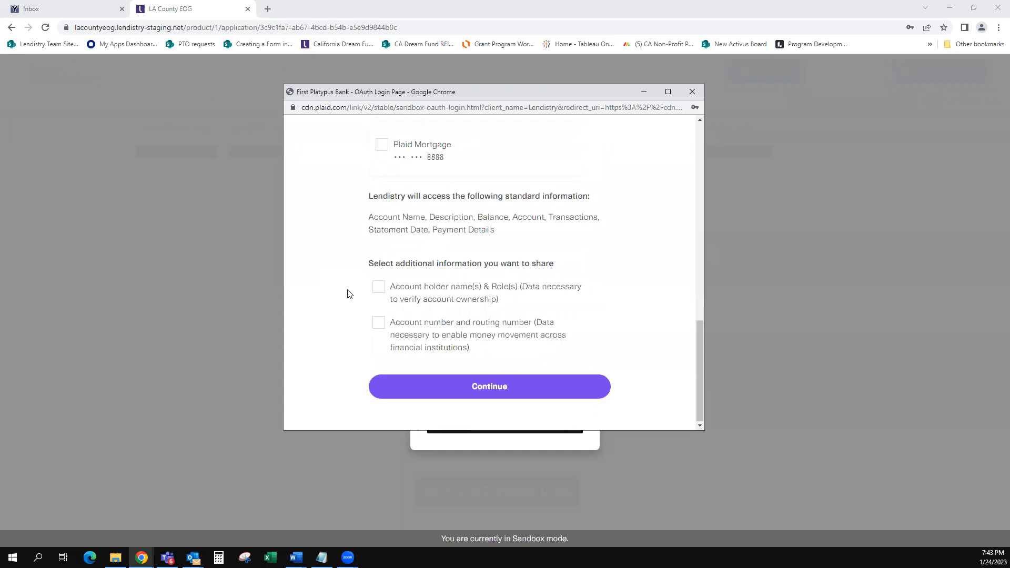
{"action": "left_click", "coordinate": [488, 388]}
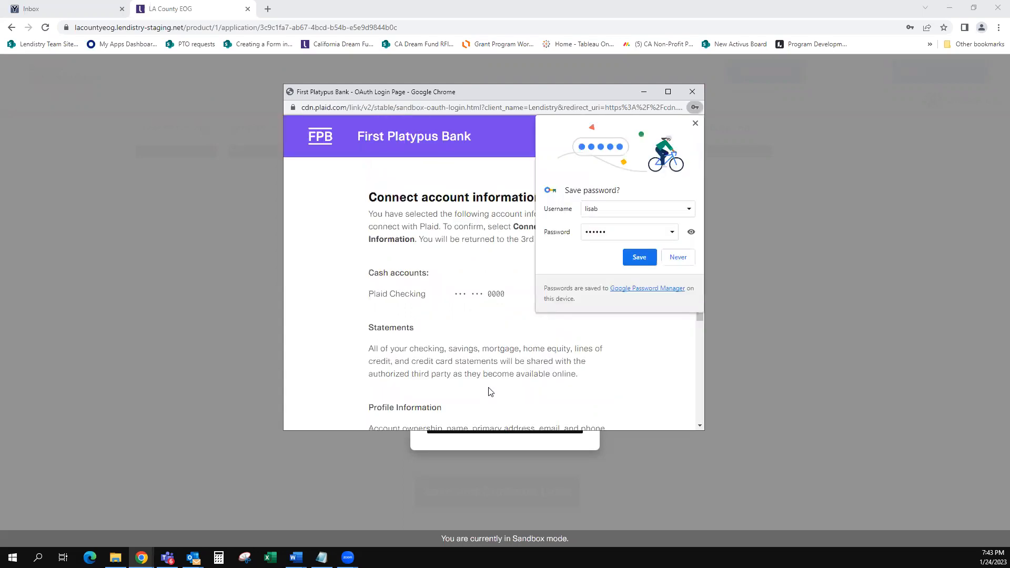
{"action": "left_click", "coordinate": [696, 124]}
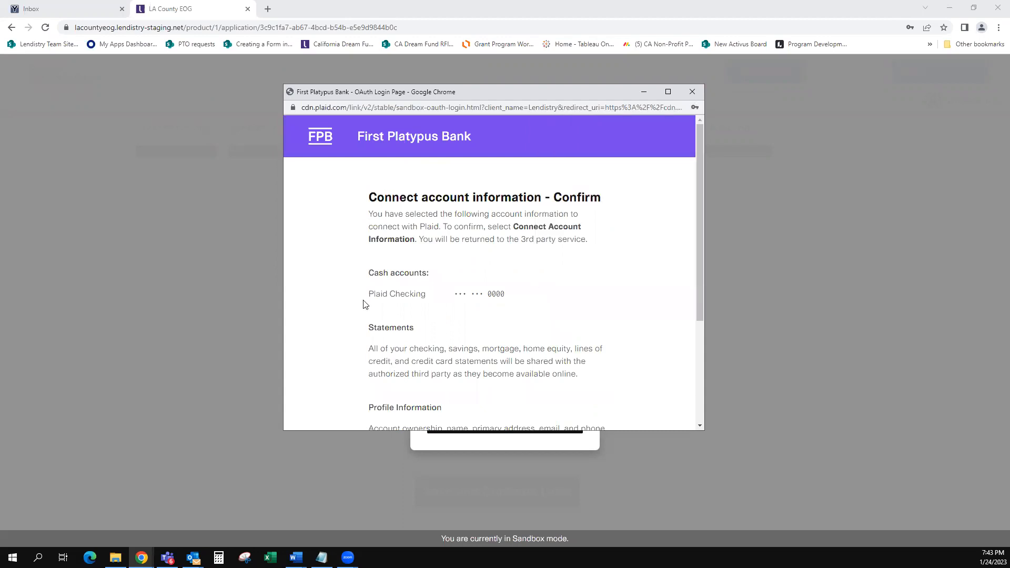
{"action": "scroll", "coordinate": [364, 305], "scroll_direction": "down", "scroll_amount": 1}
{"action": "scroll", "coordinate": [362, 305], "scroll_direction": "down", "scroll_amount": 1}
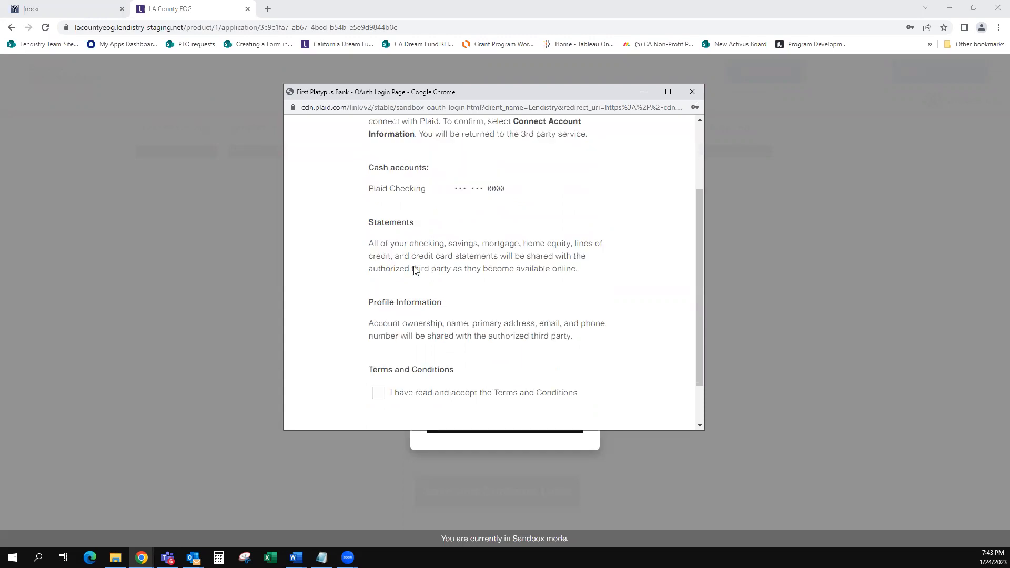
{"action": "left_click", "coordinate": [379, 394]}
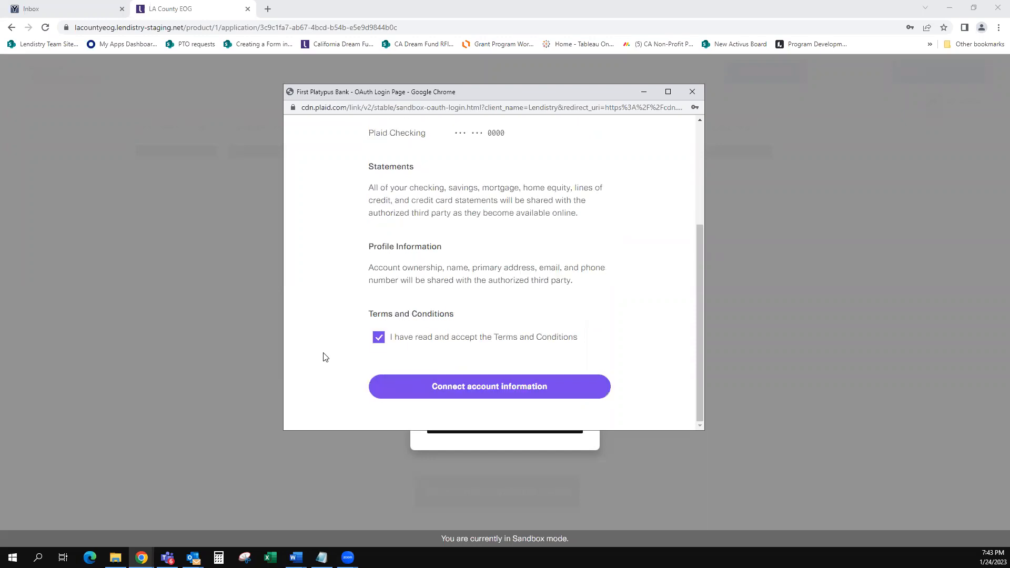
Step: Connect the account information, allow access, and select the Plaid Gold Standard 0% Interest Checking account
{"action": "left_click", "coordinate": [480, 389]}
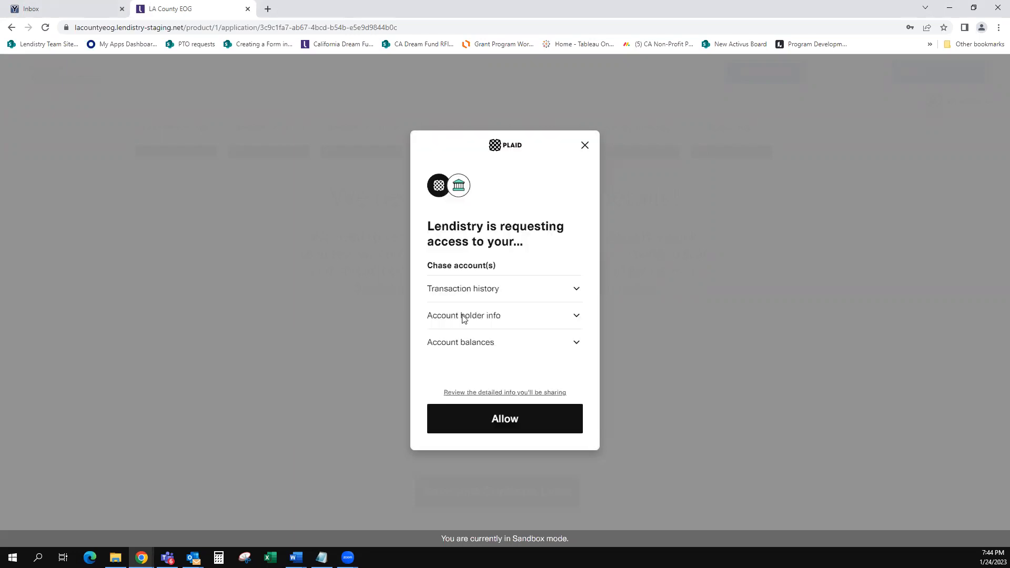
{"action": "left_click", "coordinate": [499, 419]}
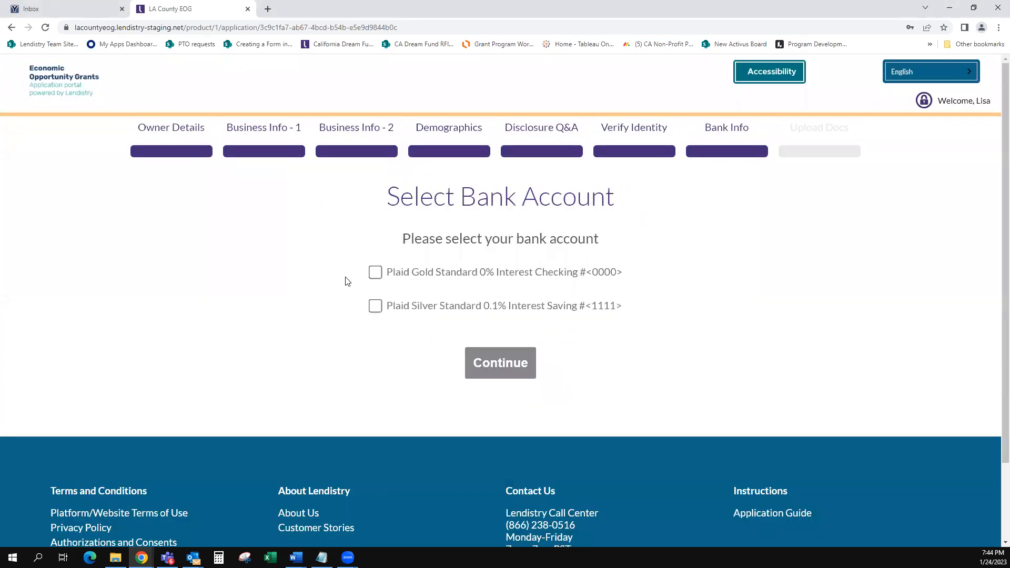
{"action": "left_click", "coordinate": [375, 273]}
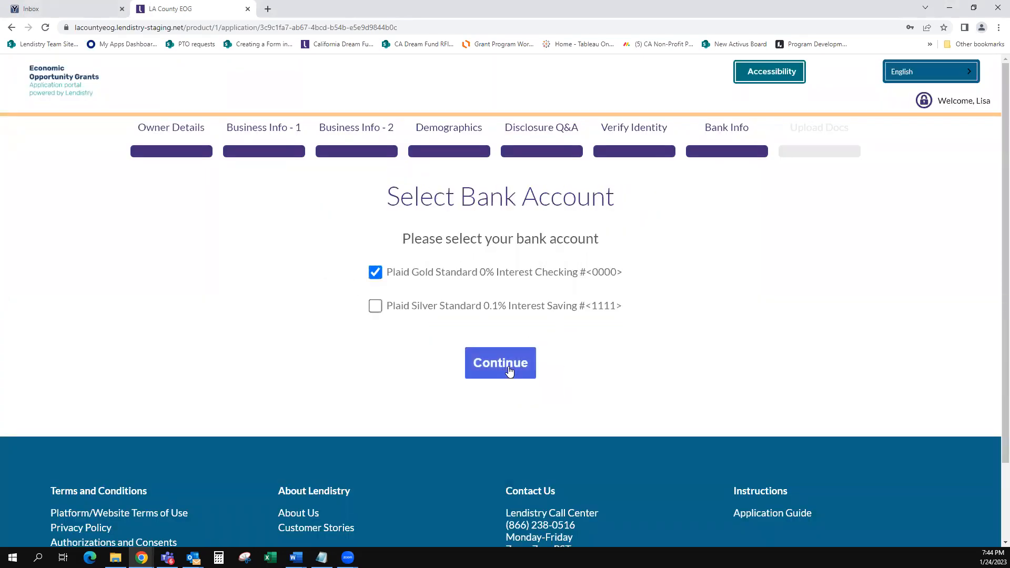
{"action": "left_click", "coordinate": [506, 370]}
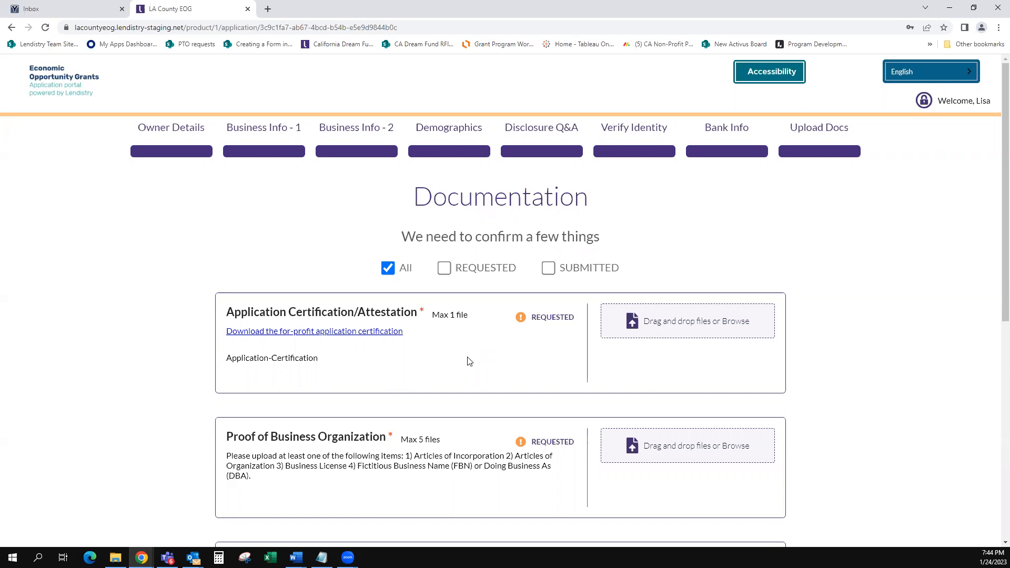
Step: Upload the EOG_Round_1 training guide PDF for Application Certification
{"action": "scroll", "coordinate": [468, 346], "scroll_direction": "down", "scroll_amount": 1}
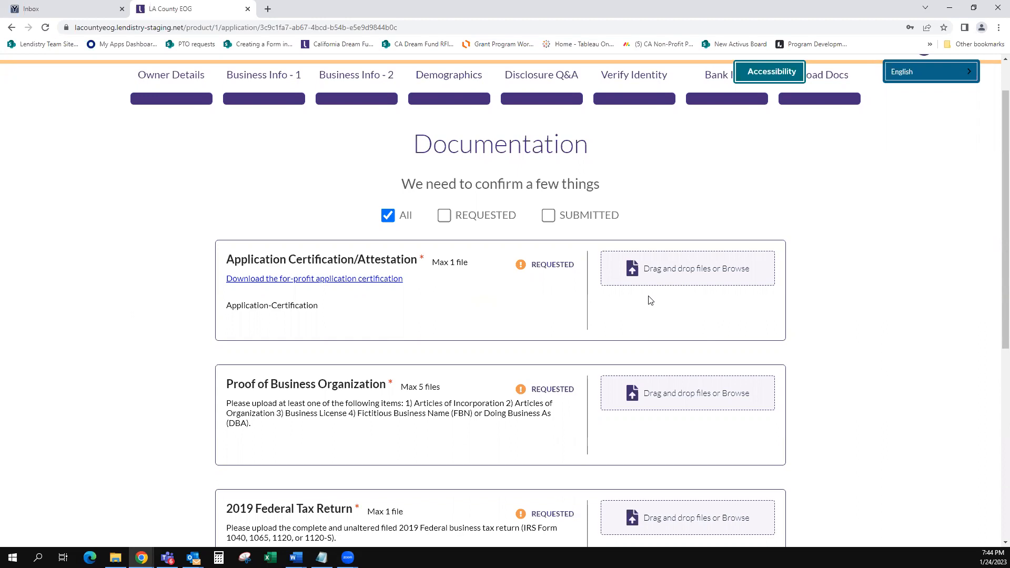
{"action": "left_click", "coordinate": [675, 279]}
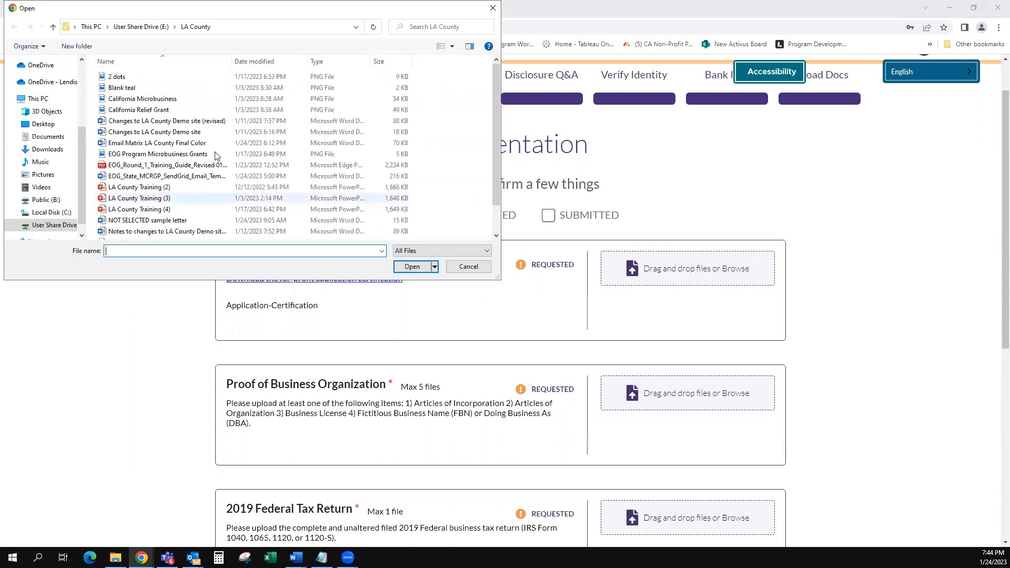
{"action": "left_click", "coordinate": [144, 166]}
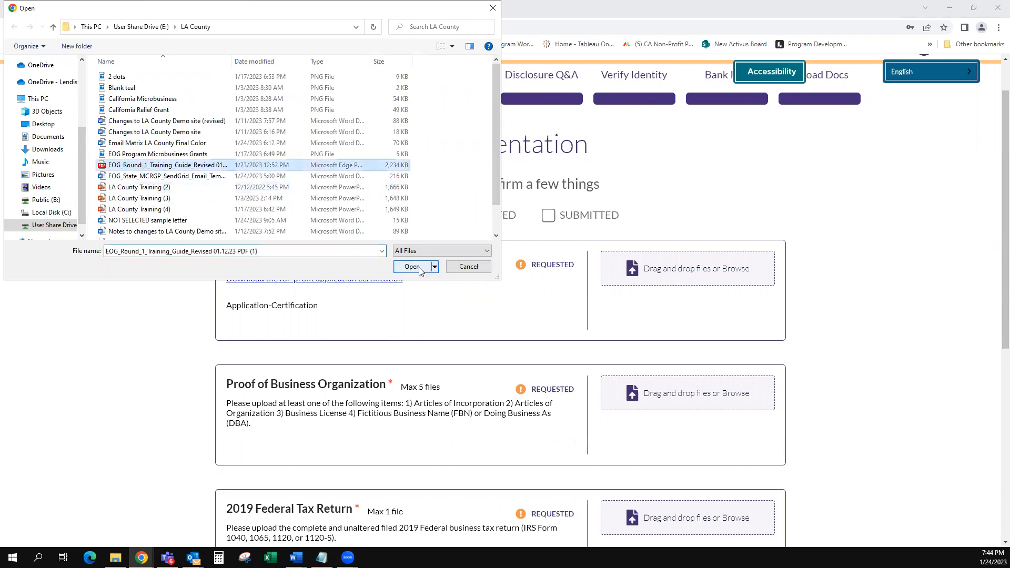
{"action": "left_click", "coordinate": [412, 267]}
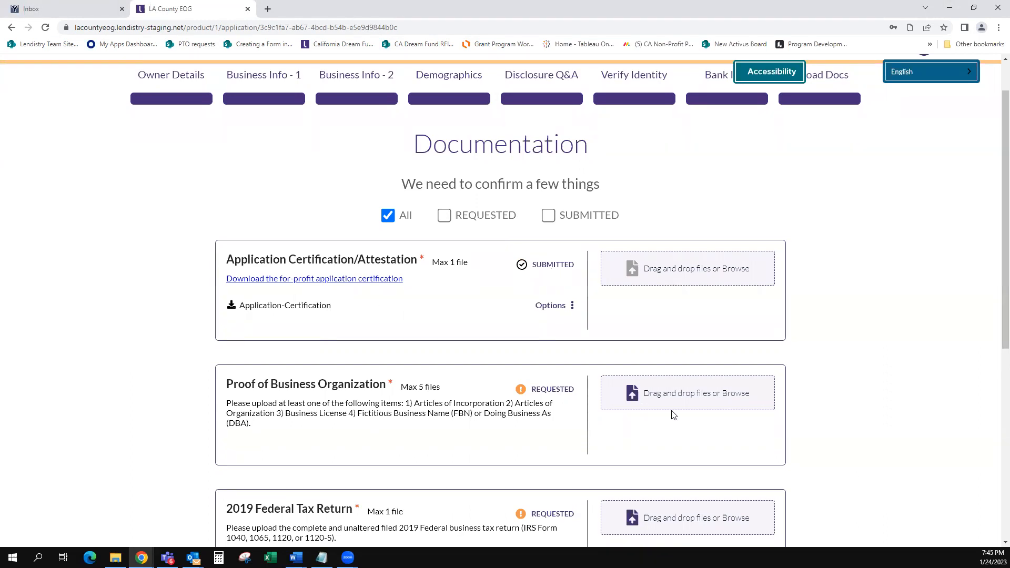
Step: Upload the training guide PDF as Proof of Business Organization
{"action": "scroll", "coordinate": [674, 416], "scroll_direction": "down", "scroll_amount": 1}
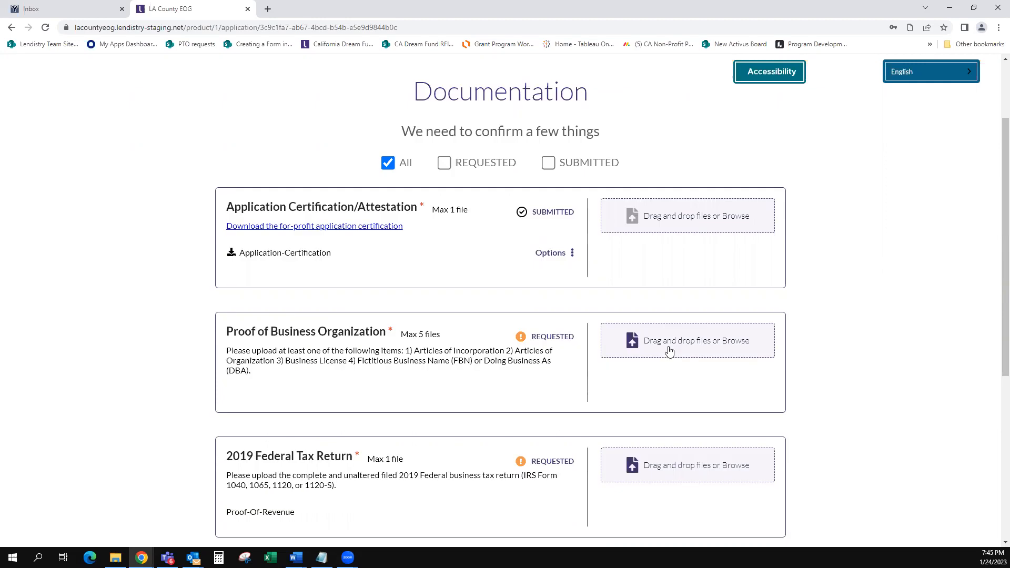
{"action": "left_click", "coordinate": [670, 351]}
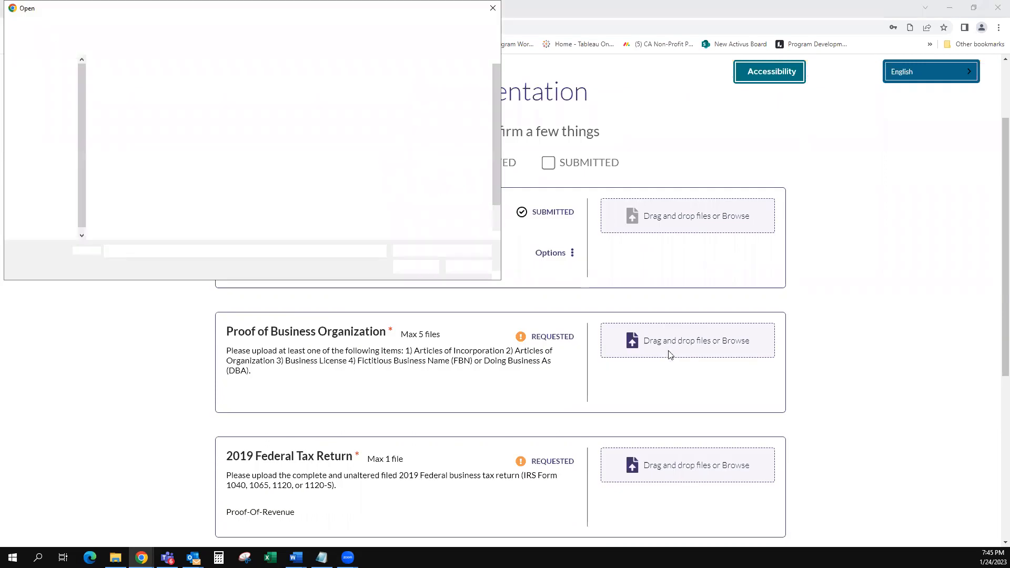
{"action": "left_click", "coordinate": [147, 167]}
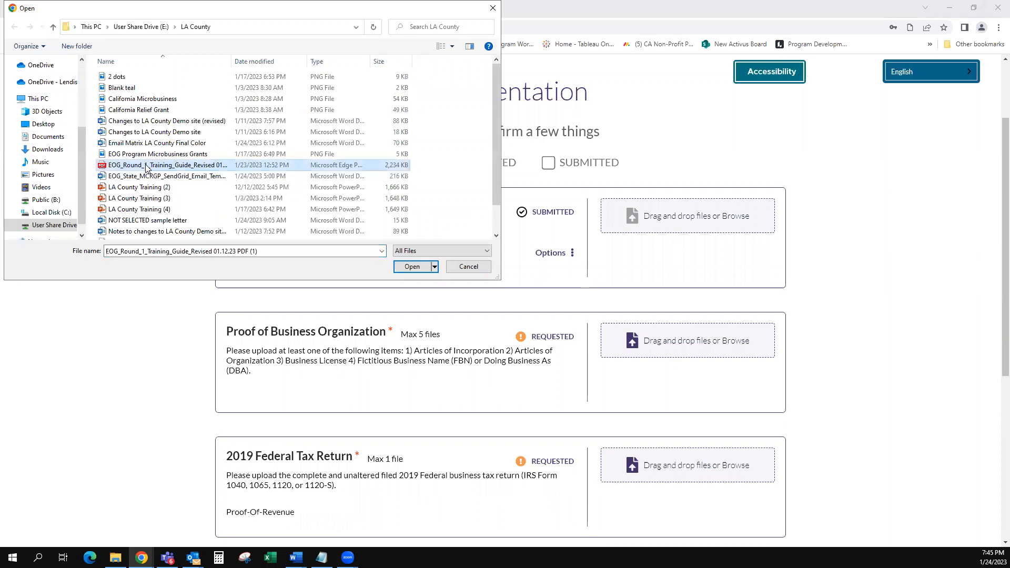
{"action": "left_click", "coordinate": [413, 268]}
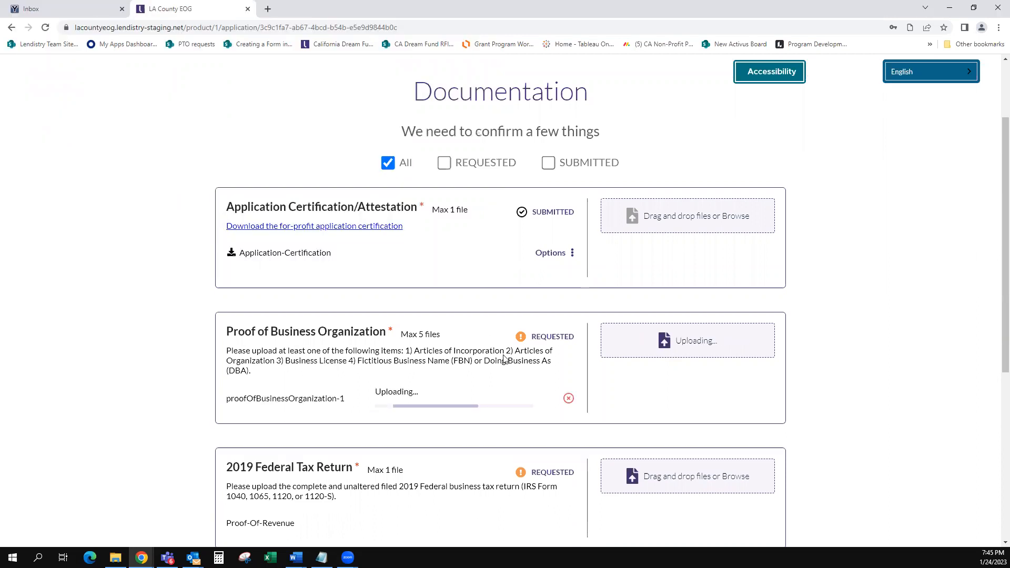
Step: Upload the training guide PDF as the 2019 Federal Tax Return and confirm all show SUBMITTED
{"action": "scroll", "coordinate": [636, 442], "scroll_direction": "down", "scroll_amount": 2}
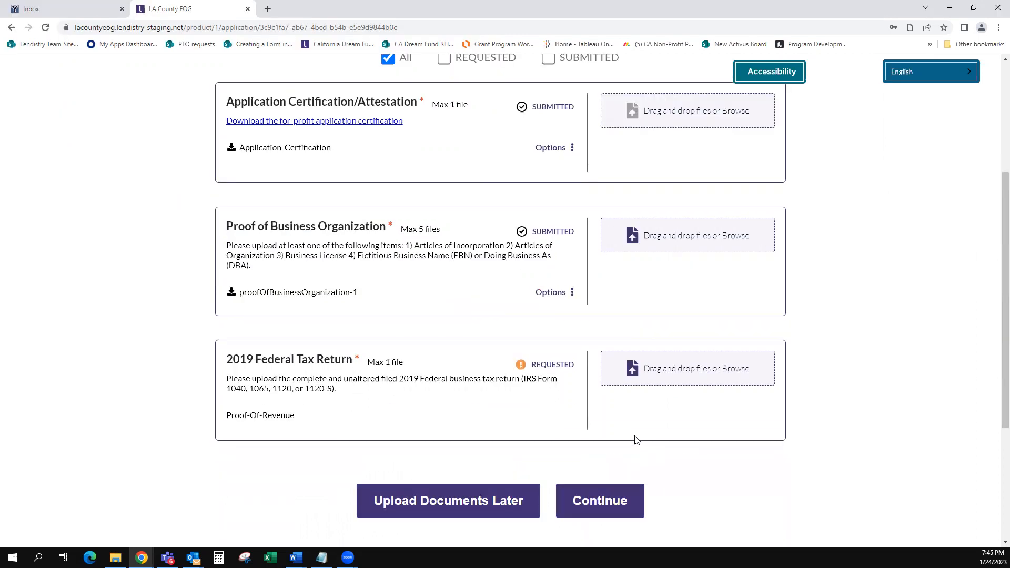
{"action": "left_click", "coordinate": [668, 374]}
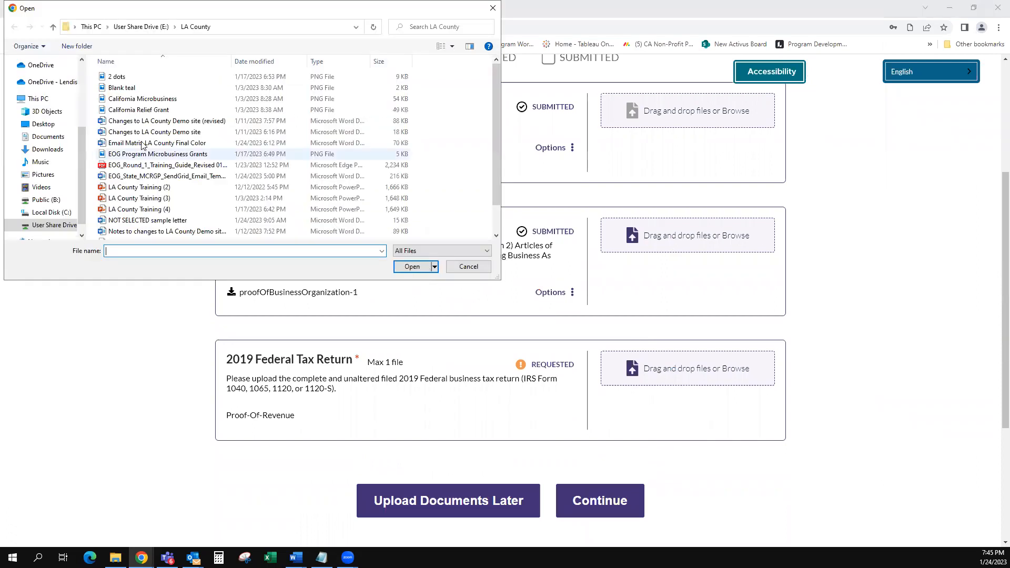
{"action": "left_click", "coordinate": [148, 166]}
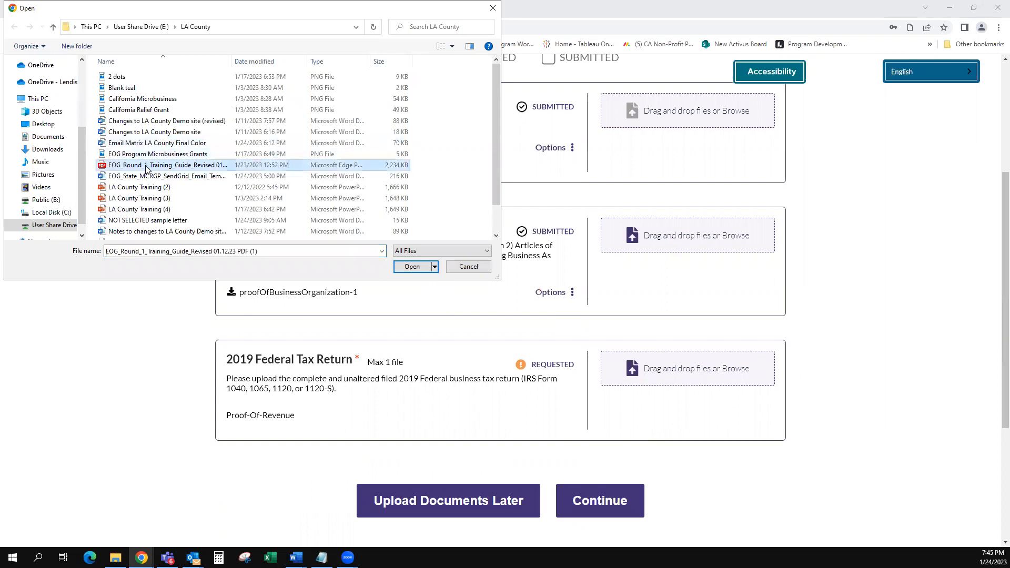
{"action": "left_click", "coordinate": [412, 267]}
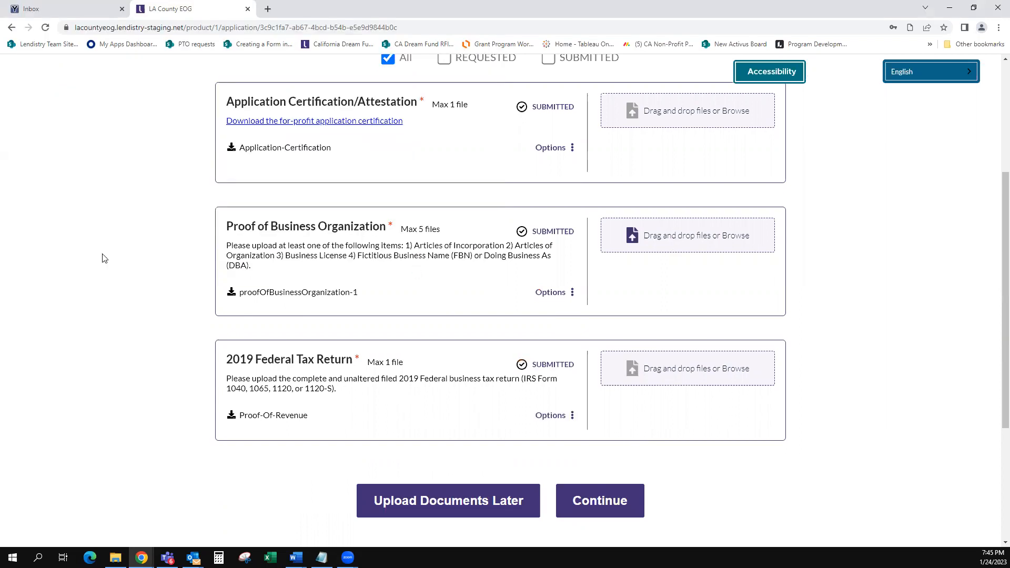
{"action": "scroll", "coordinate": [454, 315], "scroll_direction": "up", "scroll_amount": 2}
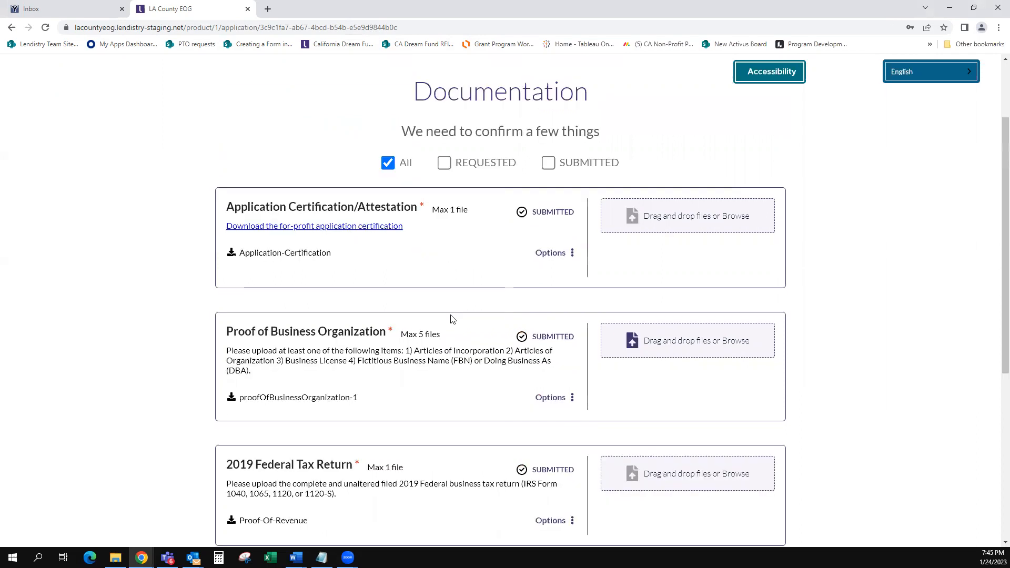
{"action": "scroll", "coordinate": [431, 331], "scroll_direction": "down", "scroll_amount": 1}
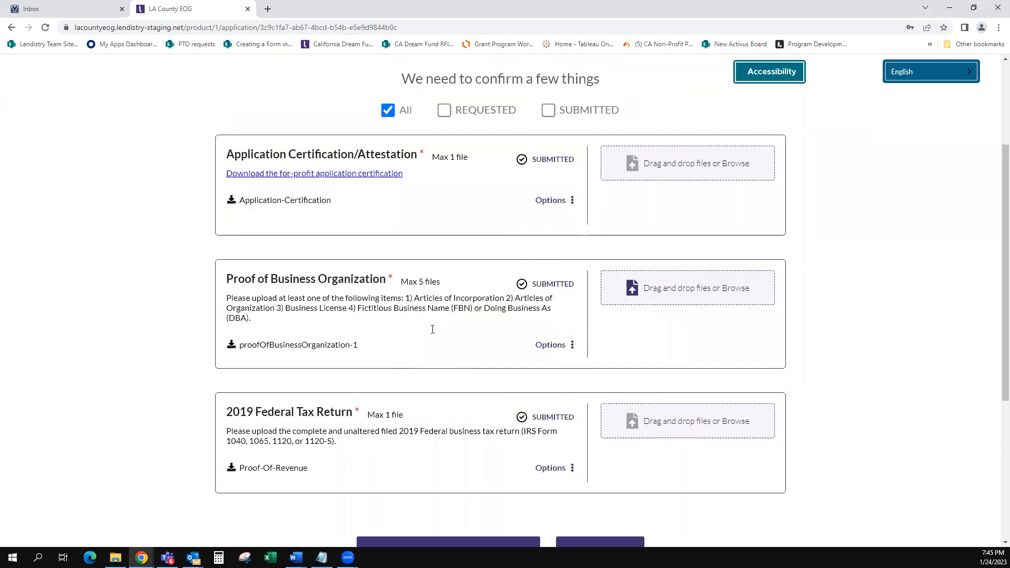
{"action": "scroll", "coordinate": [430, 337], "scroll_direction": "down", "scroll_amount": 1}
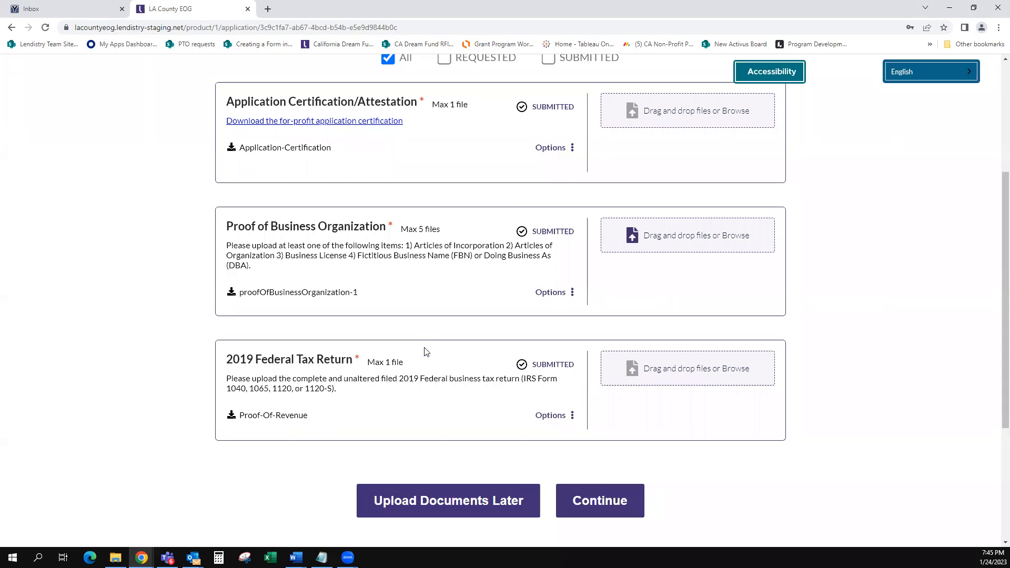
{"action": "scroll", "coordinate": [427, 342], "scroll_direction": "up", "scroll_amount": 1}
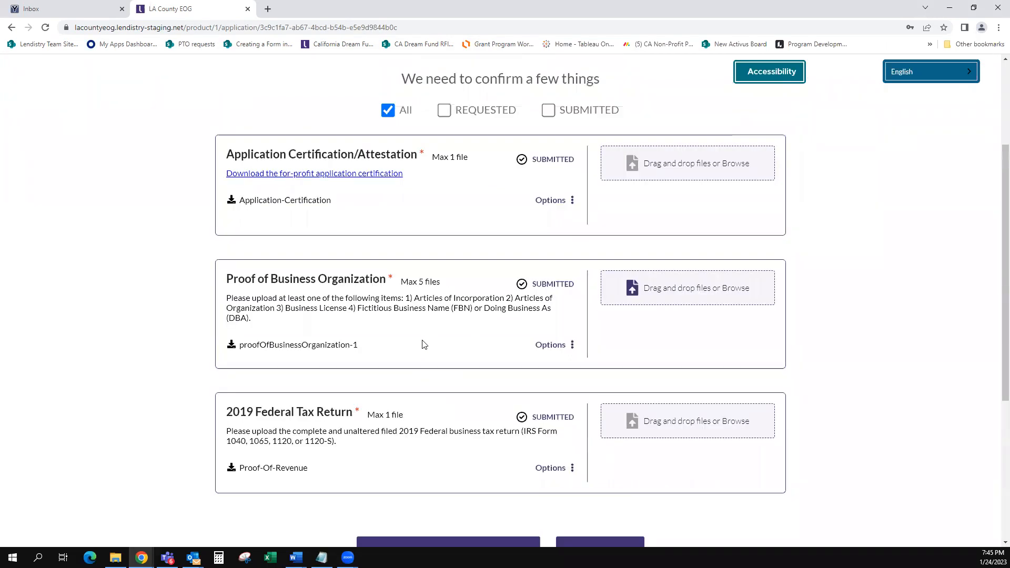
{"action": "scroll", "coordinate": [424, 344], "scroll_direction": "down", "scroll_amount": 1}
{"action": "scroll", "coordinate": [422, 343], "scroll_direction": "down", "scroll_amount": 1}
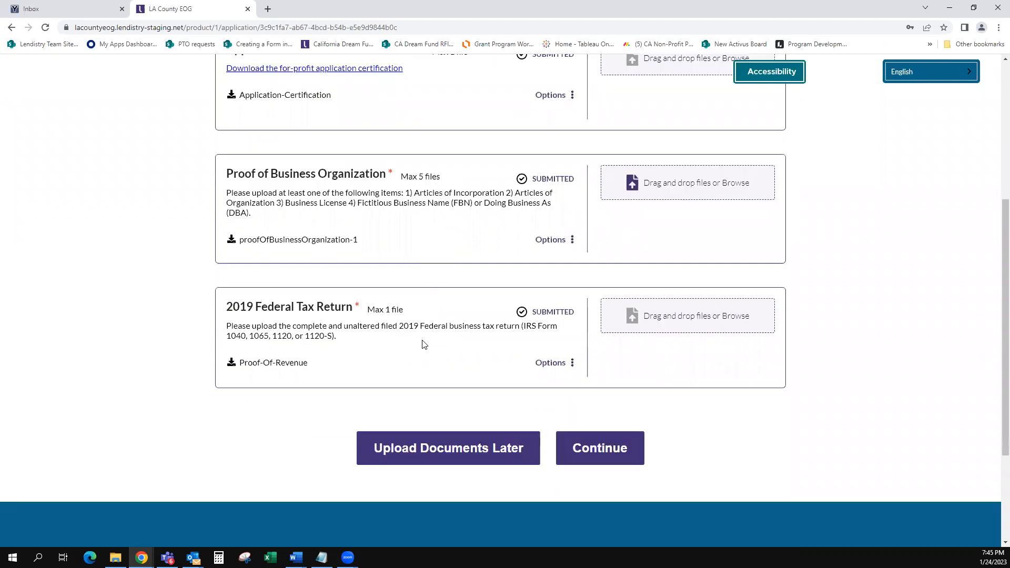
Step: Open the 'Do you need to change anything?' review page and scroll through it to the bottom
{"action": "left_click", "coordinate": [612, 453]}
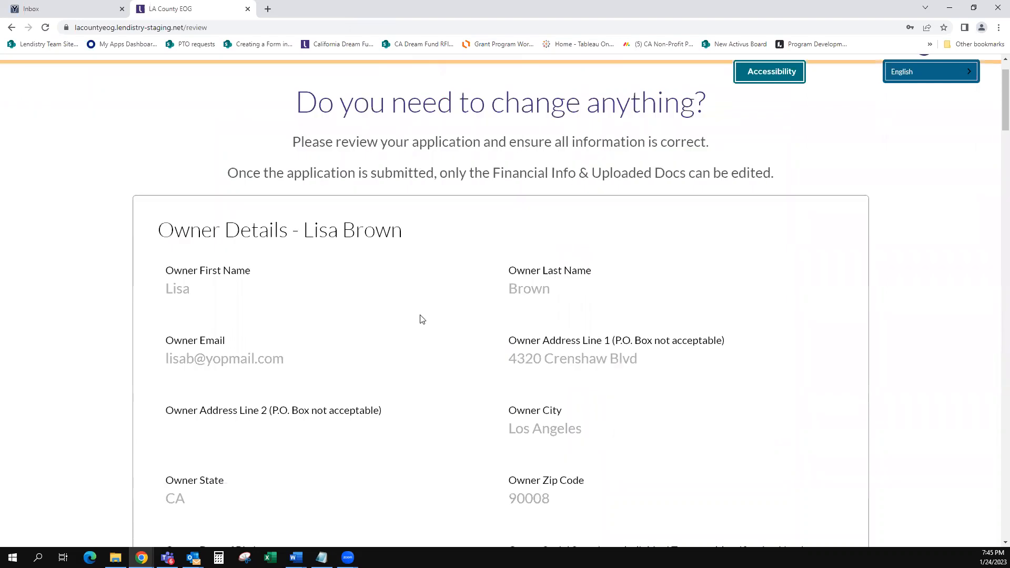
{"action": "scroll", "coordinate": [421, 319], "scroll_direction": "down", "scroll_amount": 1}
{"action": "scroll", "coordinate": [421, 319], "scroll_direction": "down", "scroll_amount": 1}
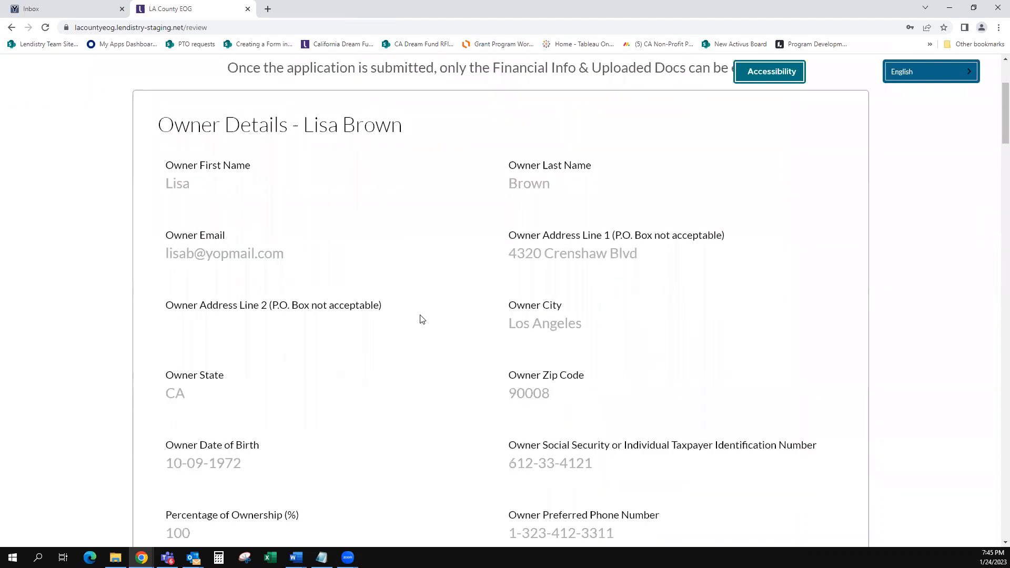
{"action": "scroll", "coordinate": [421, 319], "scroll_direction": "down", "scroll_amount": 1}
{"action": "scroll", "coordinate": [421, 319], "scroll_direction": "down", "scroll_amount": 2}
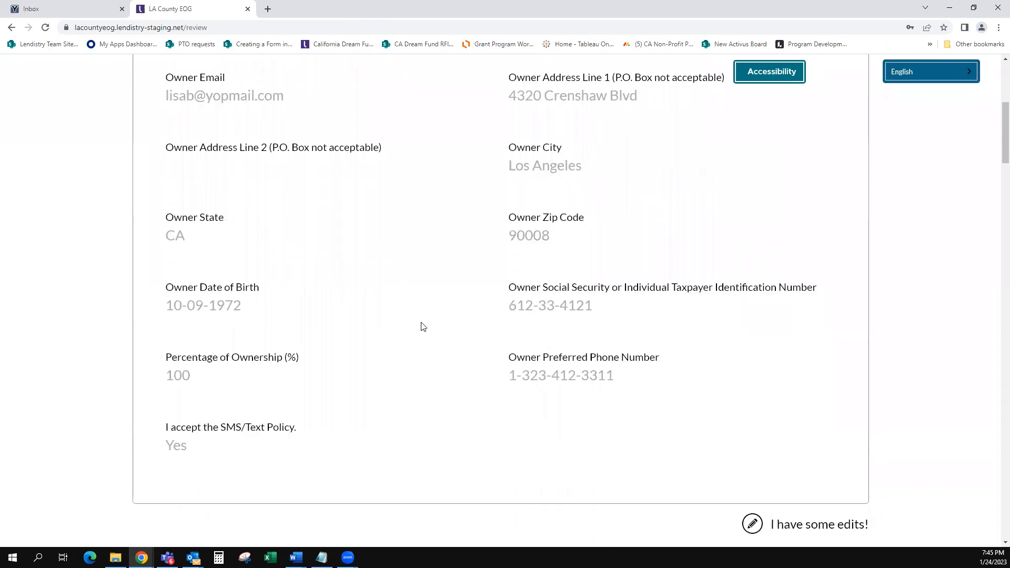
{"action": "scroll", "coordinate": [423, 329], "scroll_direction": "down", "scroll_amount": 3}
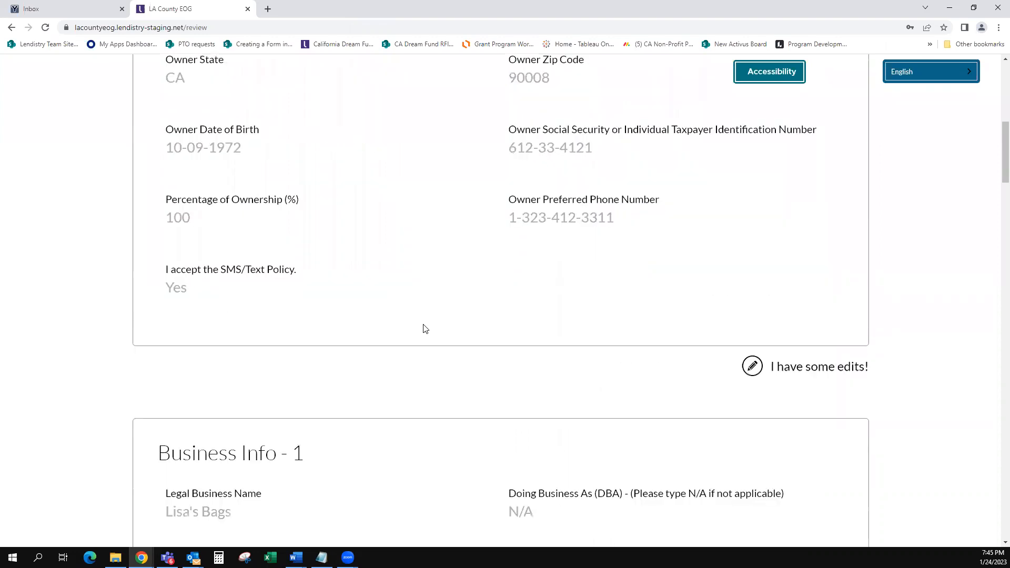
{"action": "scroll", "coordinate": [424, 330], "scroll_direction": "down", "scroll_amount": 3}
{"action": "scroll", "coordinate": [427, 333], "scroll_direction": "down", "scroll_amount": 6}
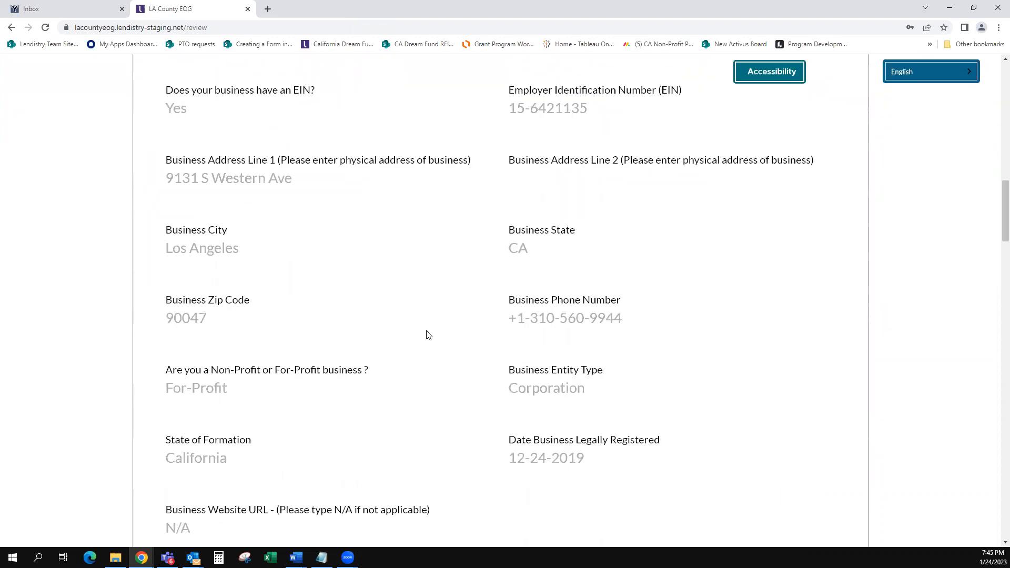
{"action": "scroll", "coordinate": [429, 335], "scroll_direction": "down", "scroll_amount": 3}
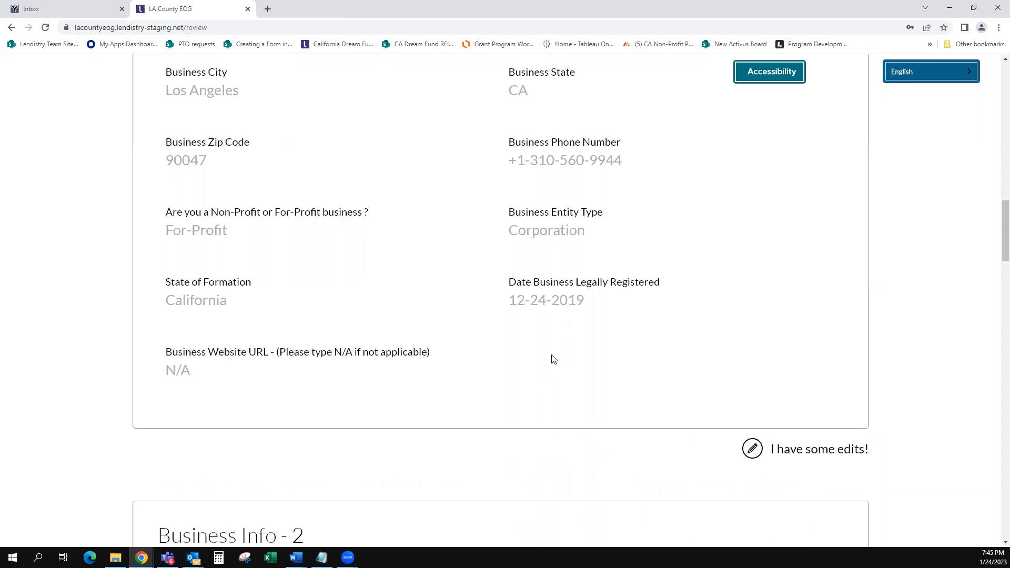
{"action": "scroll", "coordinate": [554, 359], "scroll_direction": "down", "scroll_amount": 3}
{"action": "scroll", "coordinate": [554, 359], "scroll_direction": "down", "scroll_amount": 2}
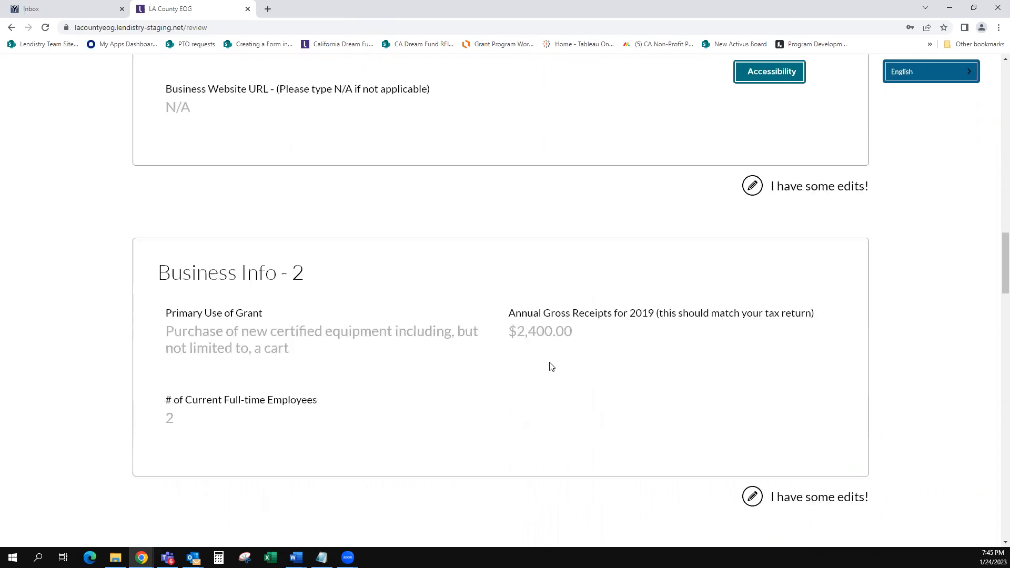
{"action": "scroll", "coordinate": [551, 356], "scroll_direction": "down", "scroll_amount": 2}
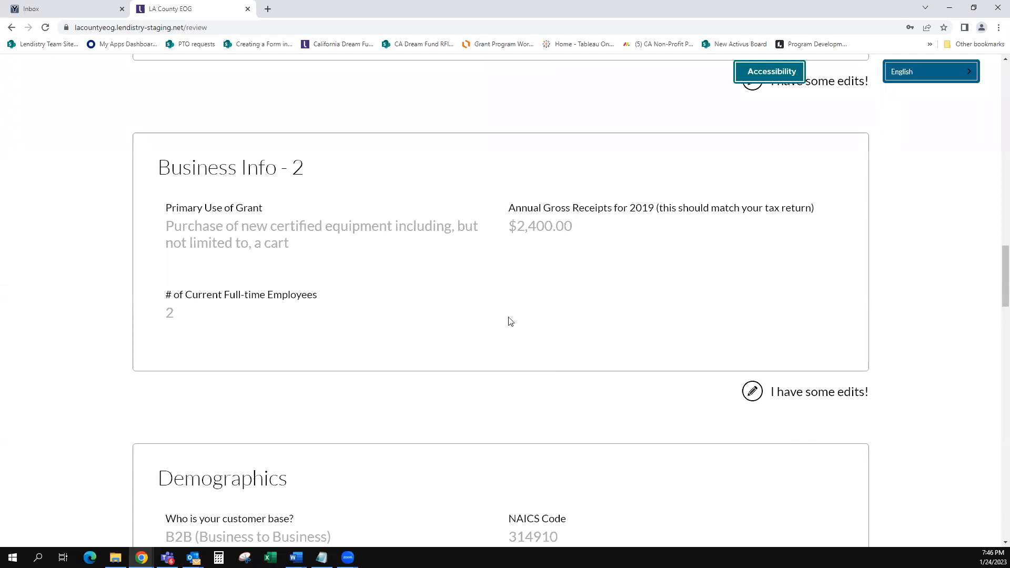
{"action": "scroll", "coordinate": [566, 365], "scroll_direction": "down", "scroll_amount": 4}
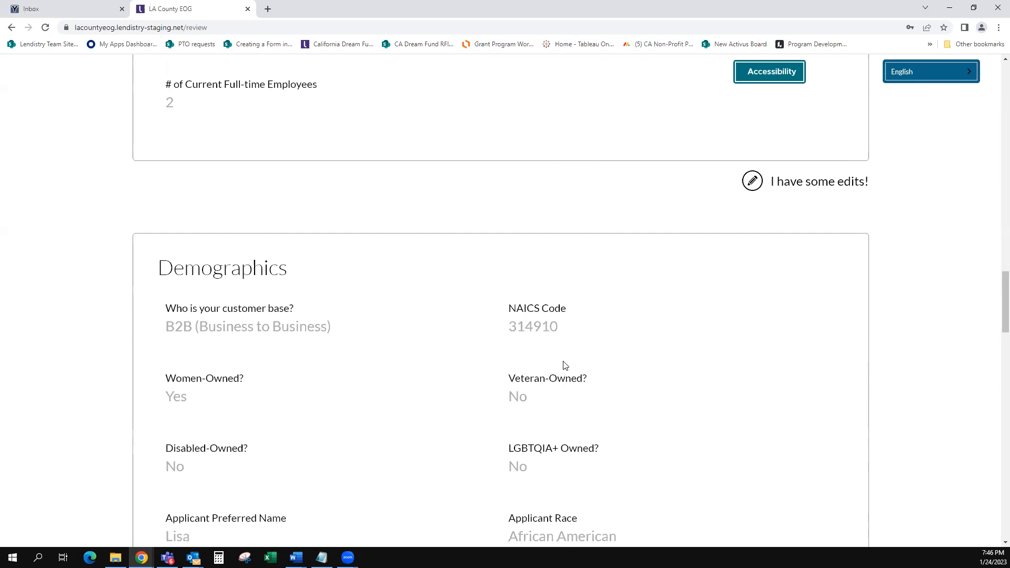
{"action": "scroll", "coordinate": [565, 364], "scroll_direction": "down", "scroll_amount": 4}
{"action": "scroll", "coordinate": [565, 364], "scroll_direction": "down", "scroll_amount": 6}
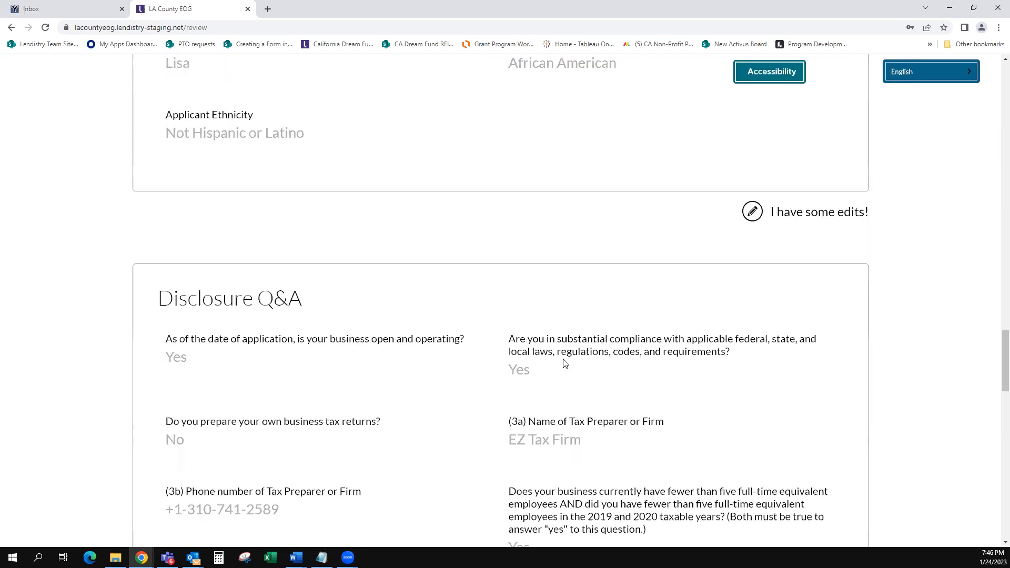
{"action": "scroll", "coordinate": [563, 367], "scroll_direction": "down", "scroll_amount": 4}
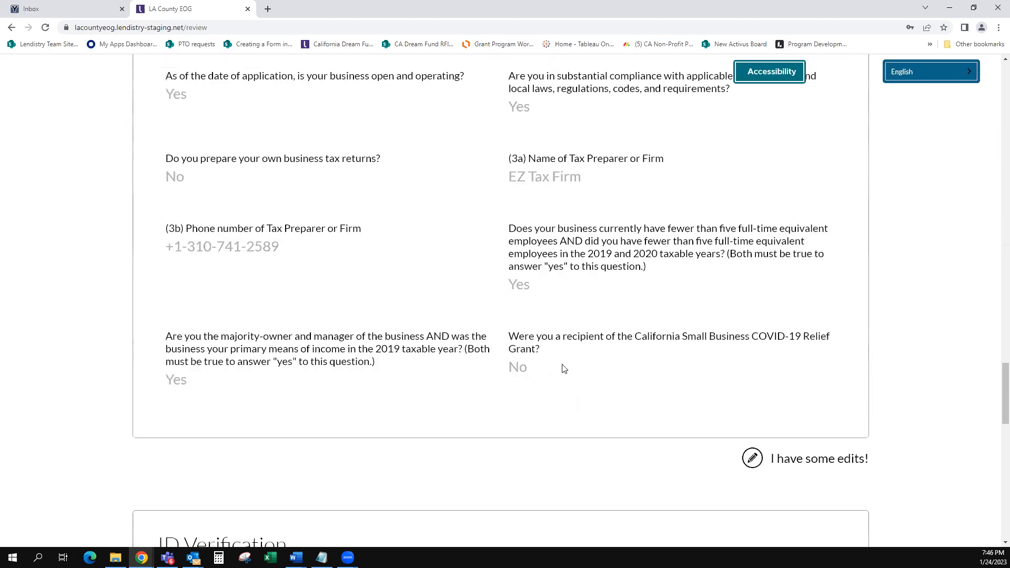
{"action": "scroll", "coordinate": [564, 368], "scroll_direction": "down", "scroll_amount": 4}
{"action": "scroll", "coordinate": [564, 371], "scroll_direction": "down", "scroll_amount": 5}
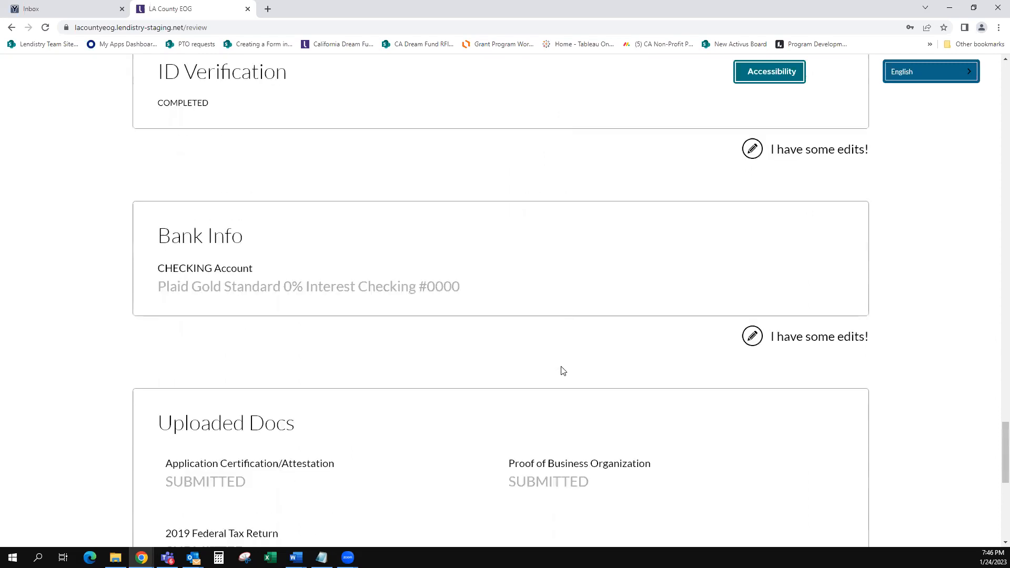
{"action": "scroll", "coordinate": [563, 371], "scroll_direction": "down", "scroll_amount": 4}
{"action": "scroll", "coordinate": [563, 371], "scroll_direction": "down", "scroll_amount": 3}
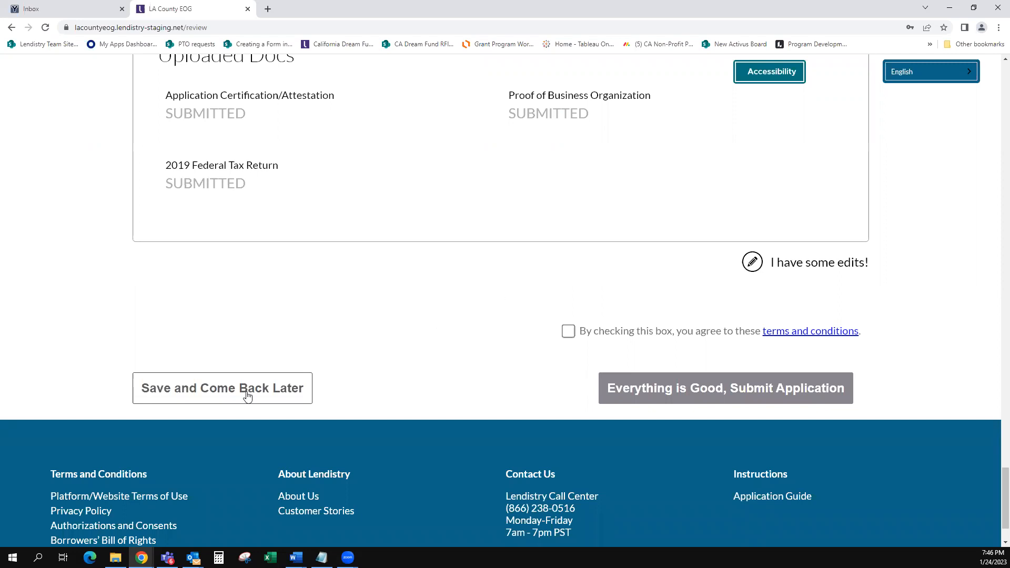
Step: Accept the terms, choose 'Everything is Good, Submit Application', and return to the dashboard
{"action": "left_click", "coordinate": [568, 331]}
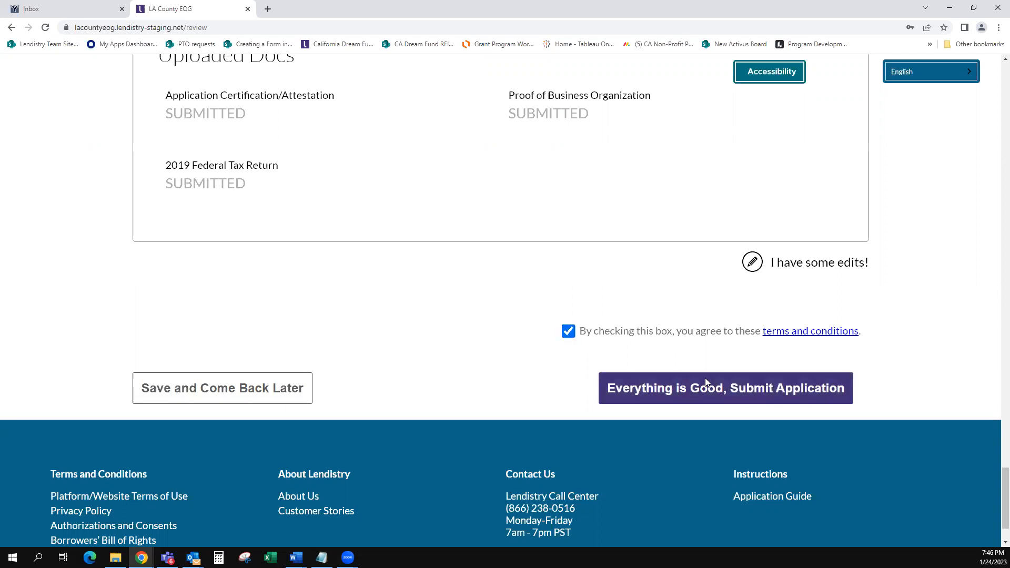
{"action": "left_click", "coordinate": [663, 391]}
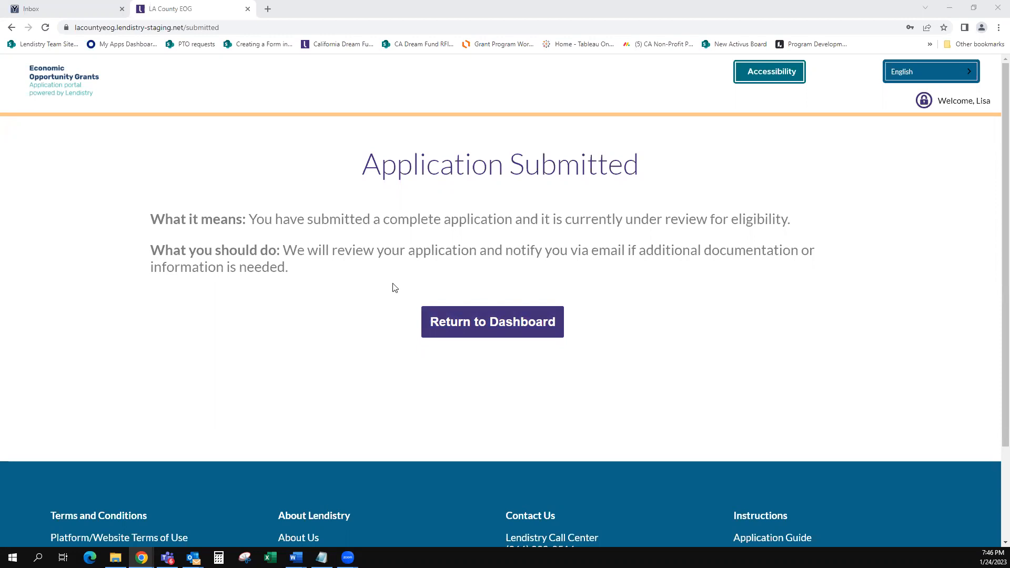
{"action": "left_click", "coordinate": [511, 330]}
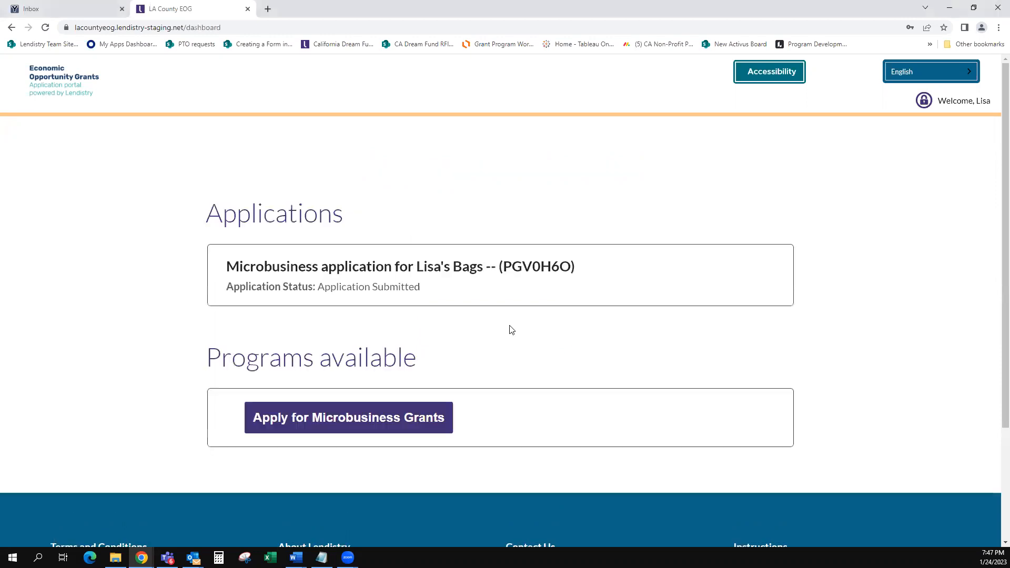